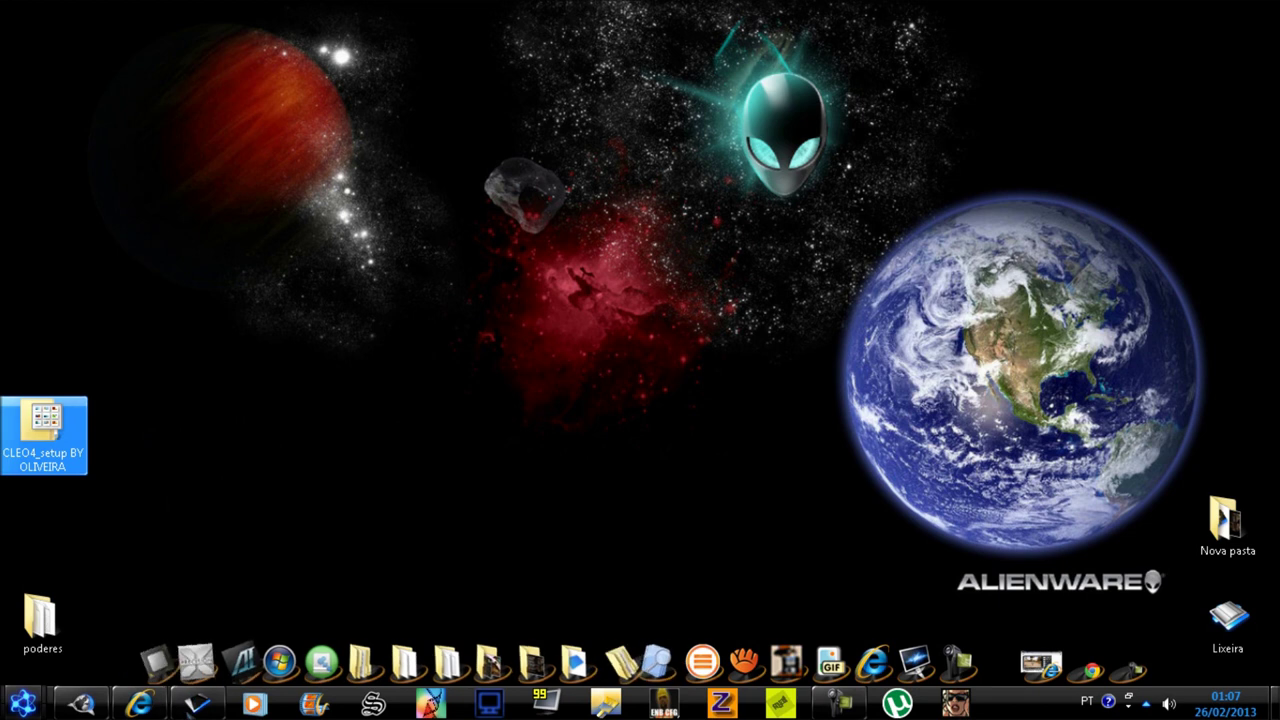
# Open the Arquivos de Programas (x86) folder on the WINDOWS 7 (C:) drive
pyautogui.click(197, 703)
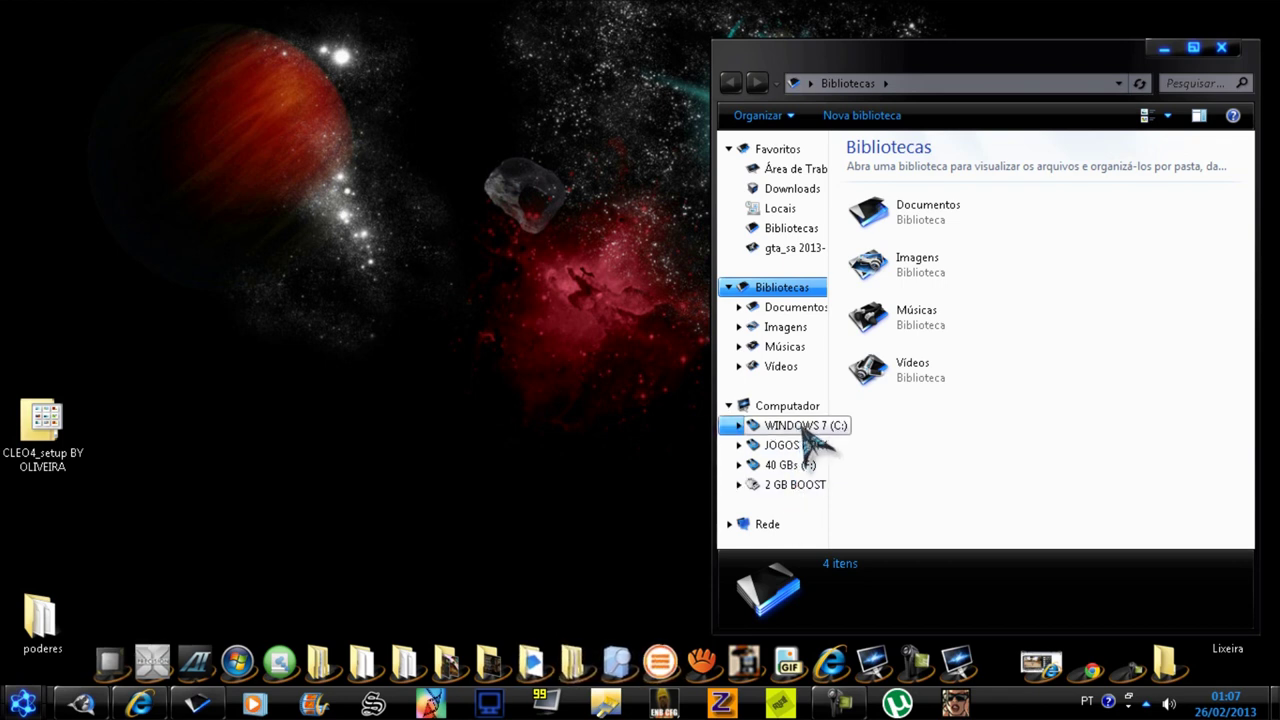
pyautogui.click(800, 426)
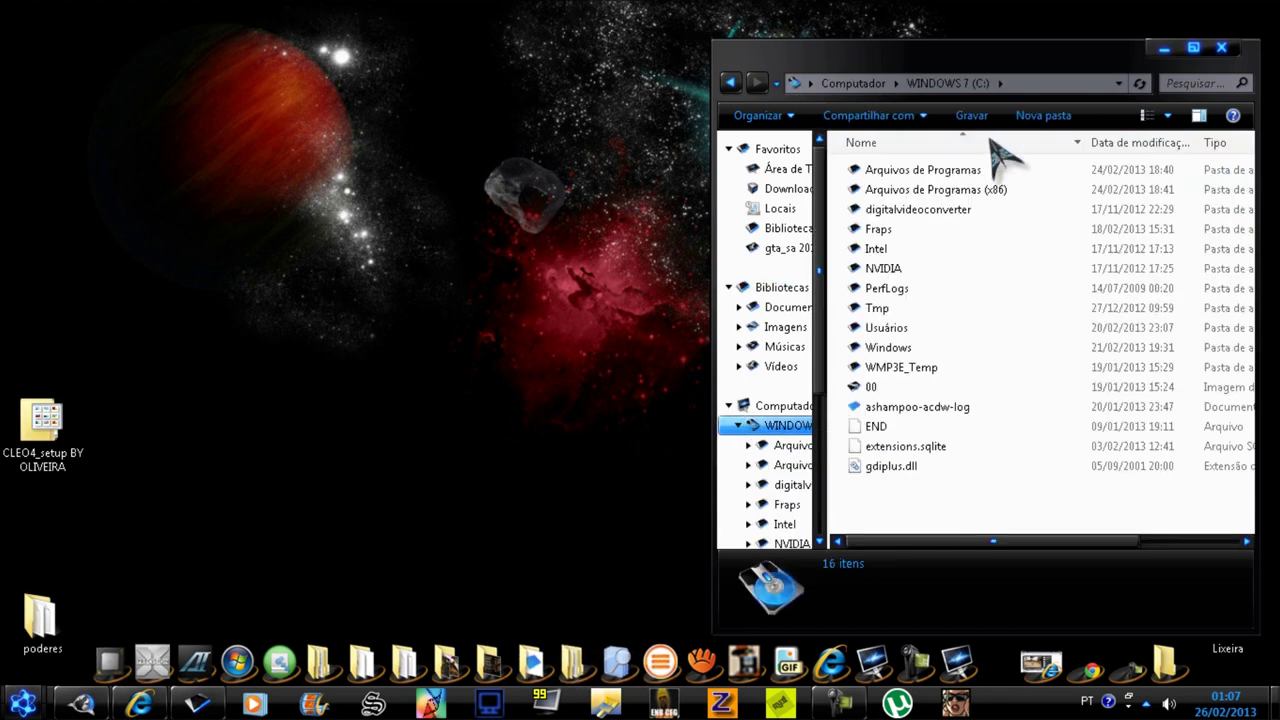
pyautogui.click(937, 191)
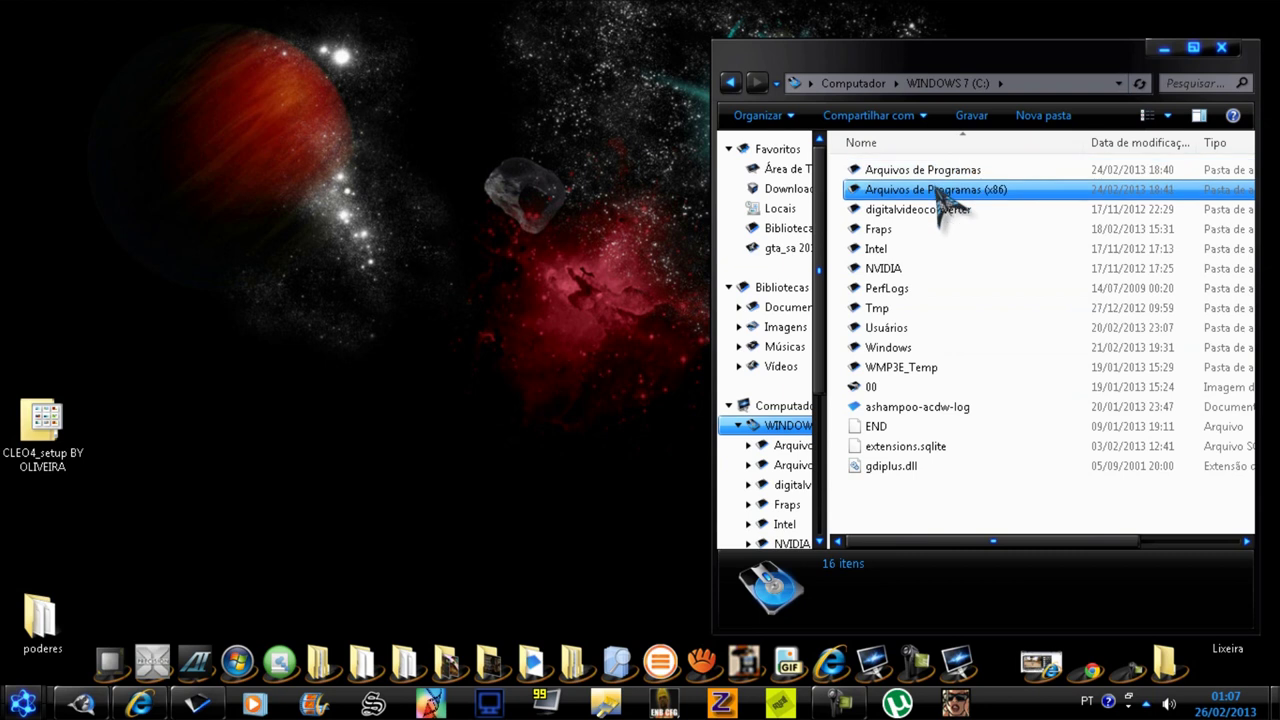
pyautogui.doubleClick(1016, 197)
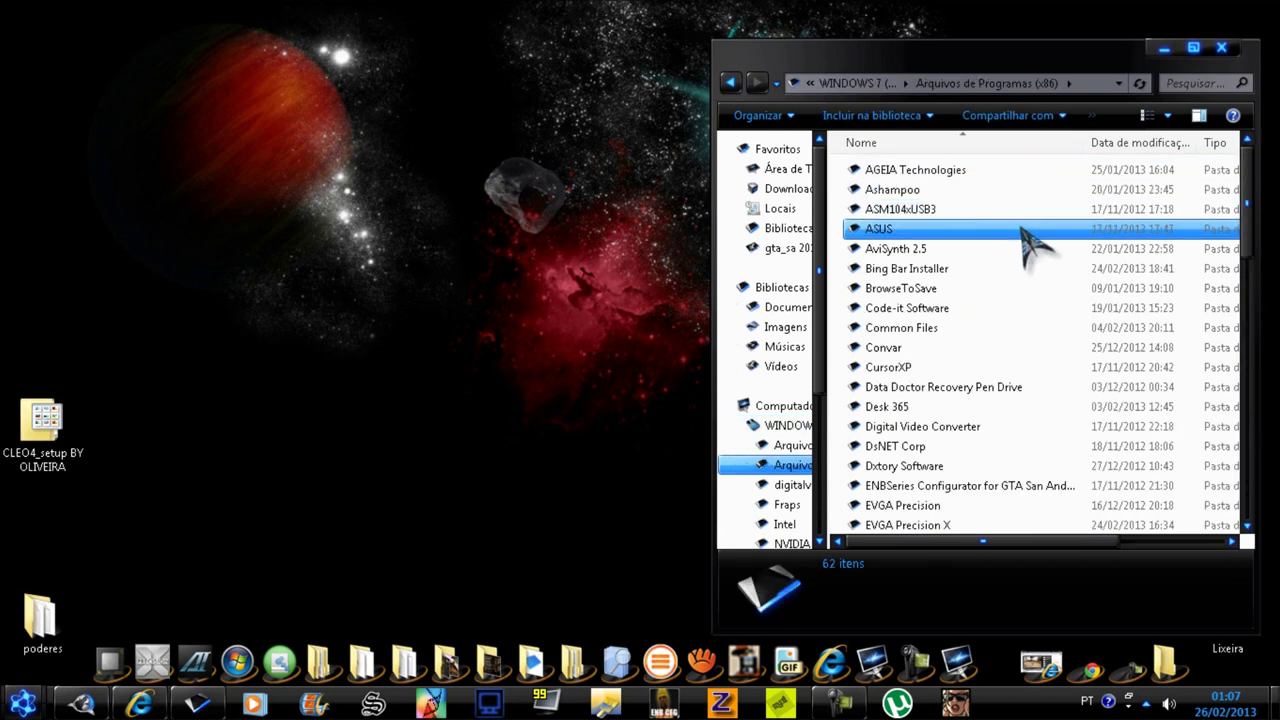
# Open the GTA San Andreas folder inside Rockstar Games and look through its files
pyautogui.scroll(-12, 1035, 240)
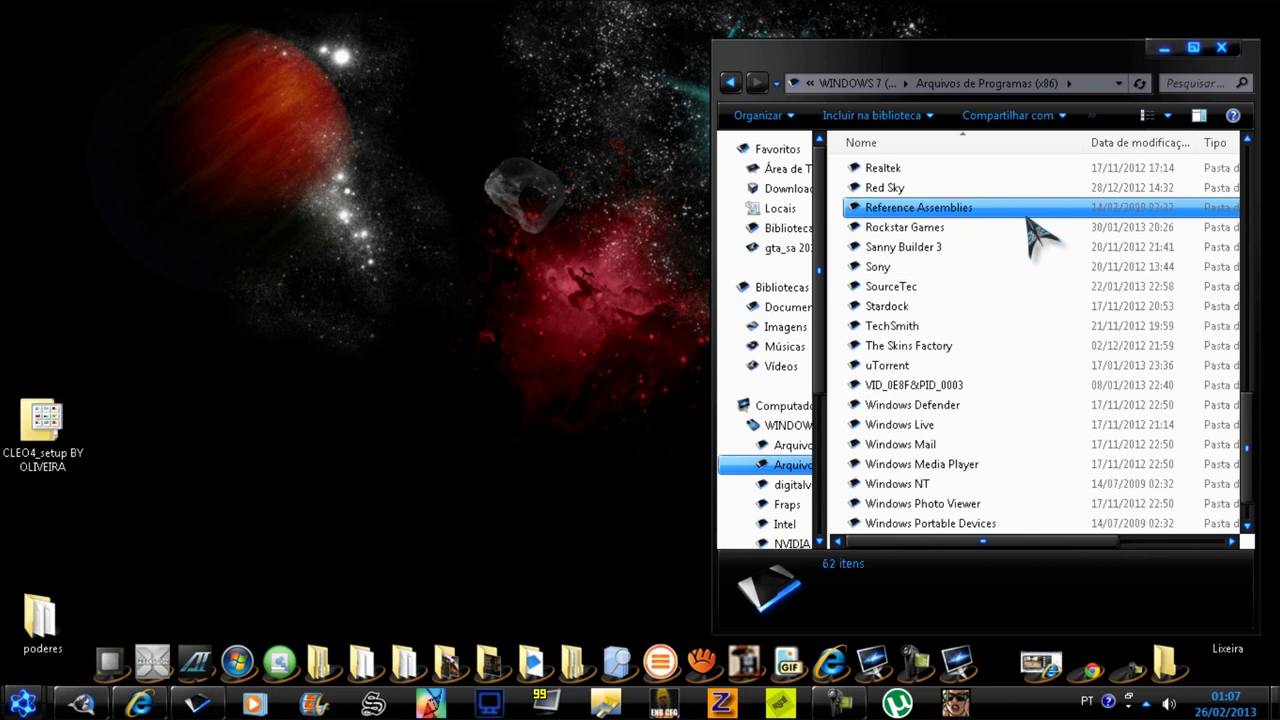
pyautogui.scroll(2, 1040, 235)
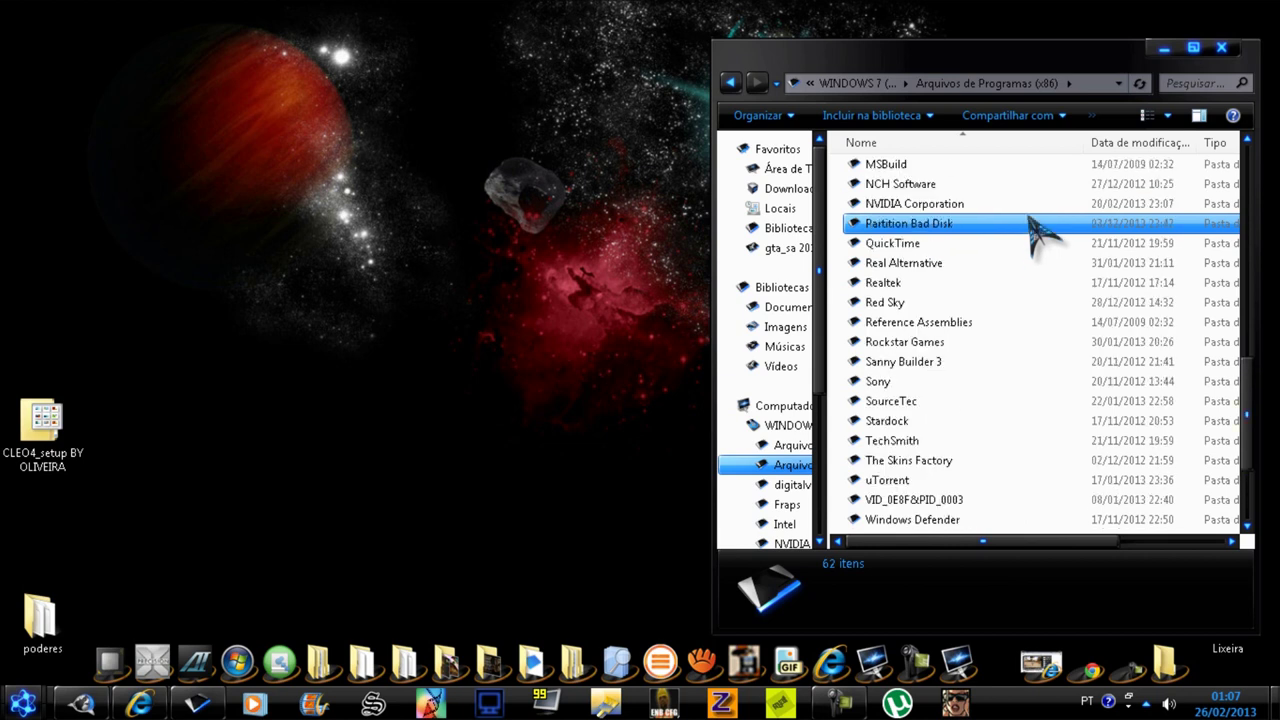
pyautogui.doubleClick(900, 345)
pyautogui.click(908, 192)
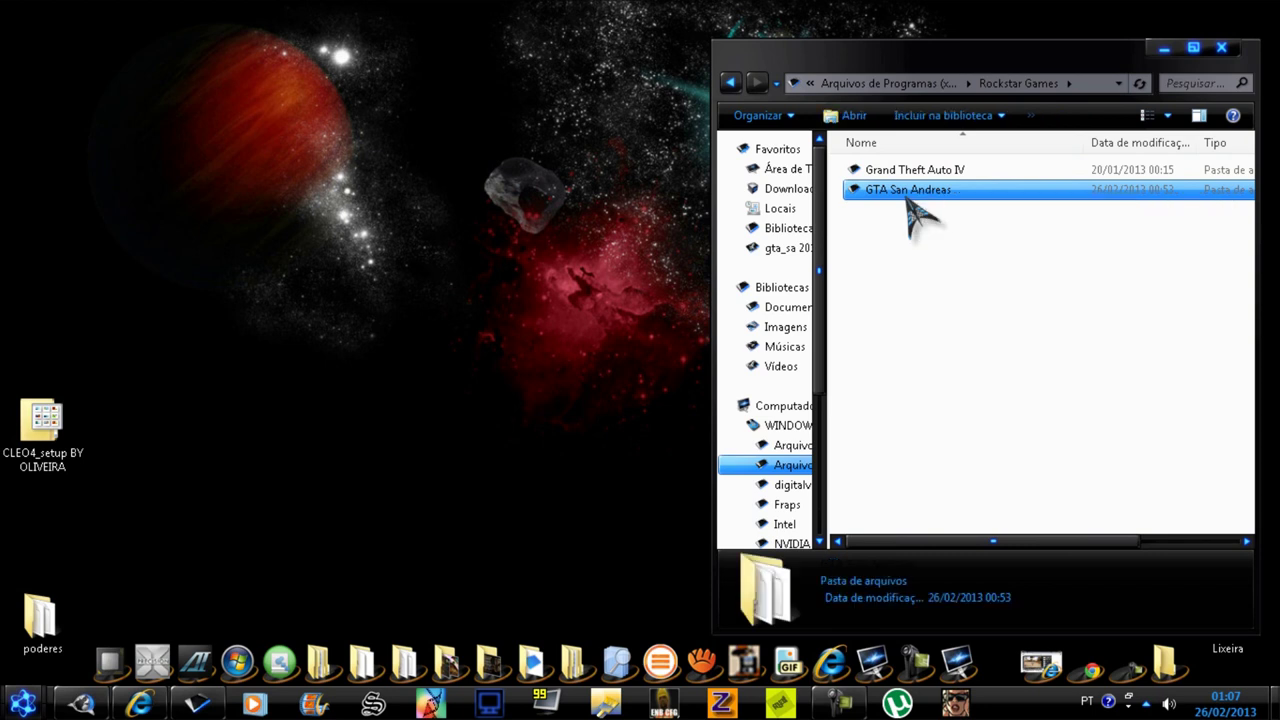
pyautogui.doubleClick(910, 192)
pyautogui.scroll(-3, 1055, 368)
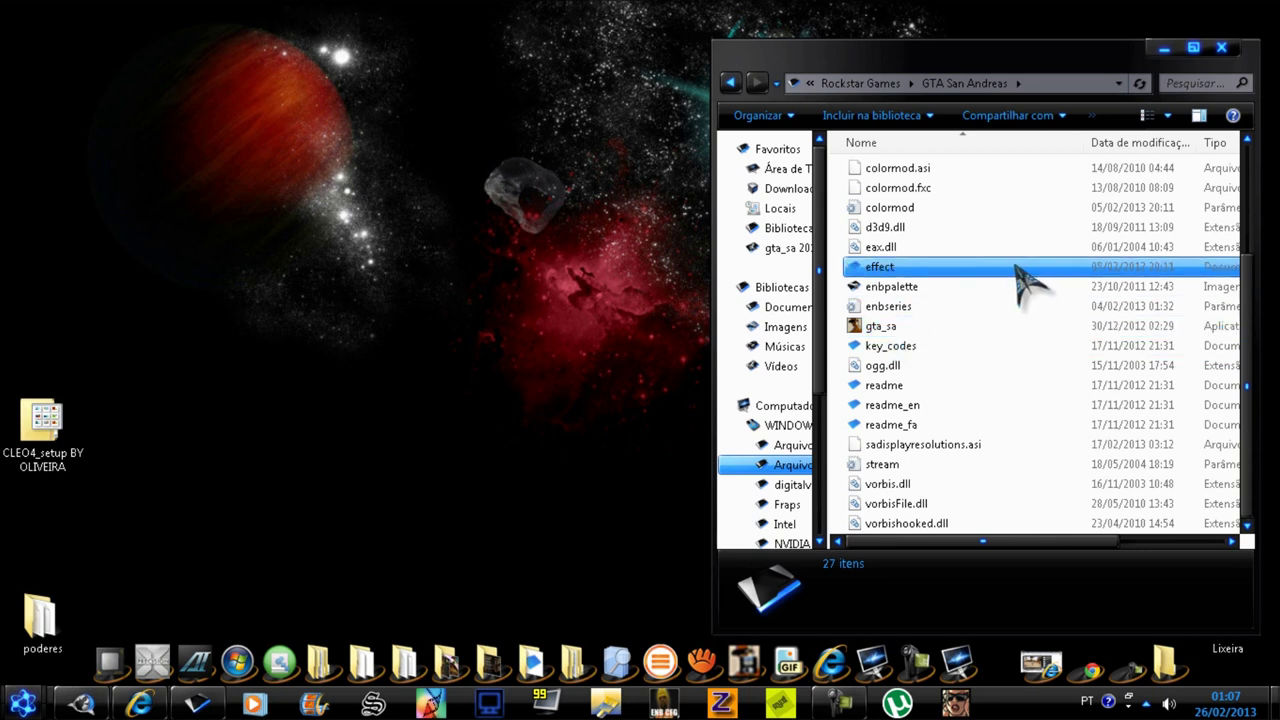
pyautogui.scroll(3, 1017, 272)
pyautogui.scroll(-3, 962, 316)
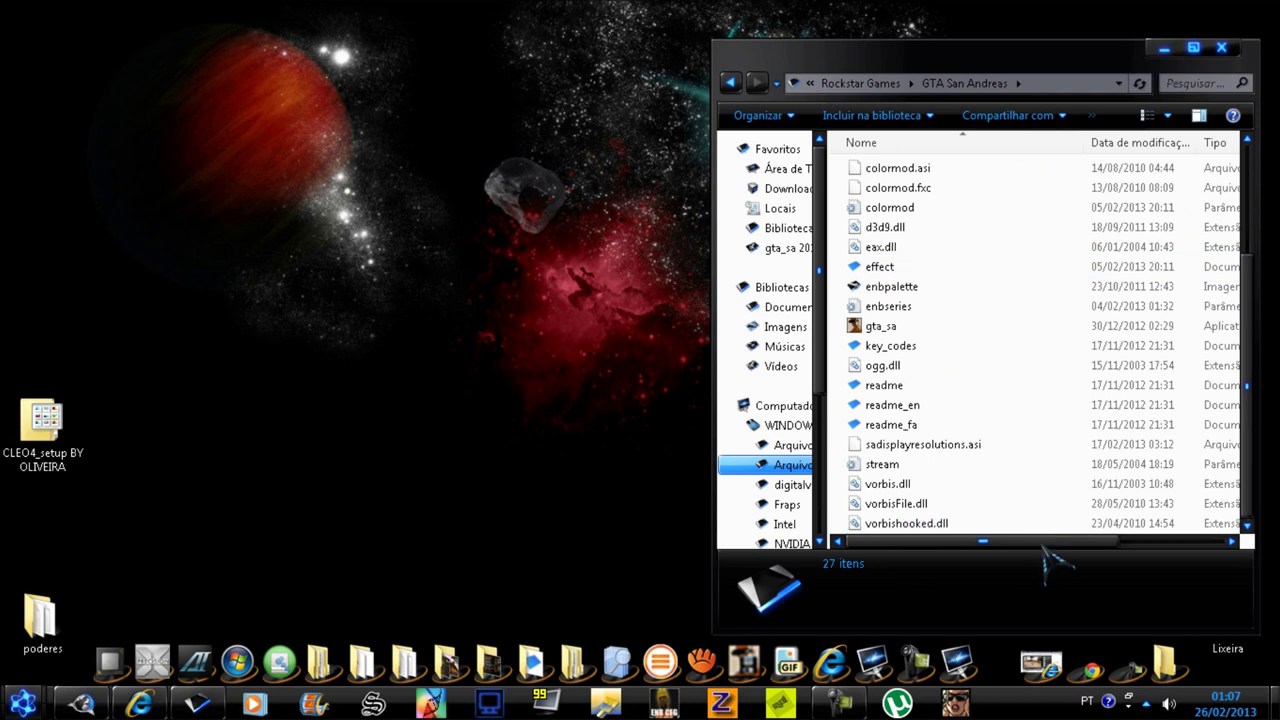
# Switch to Internet Explorer and show the full description of the GTA SA ENBséries video on YouTube
pyautogui.click(1050, 668)
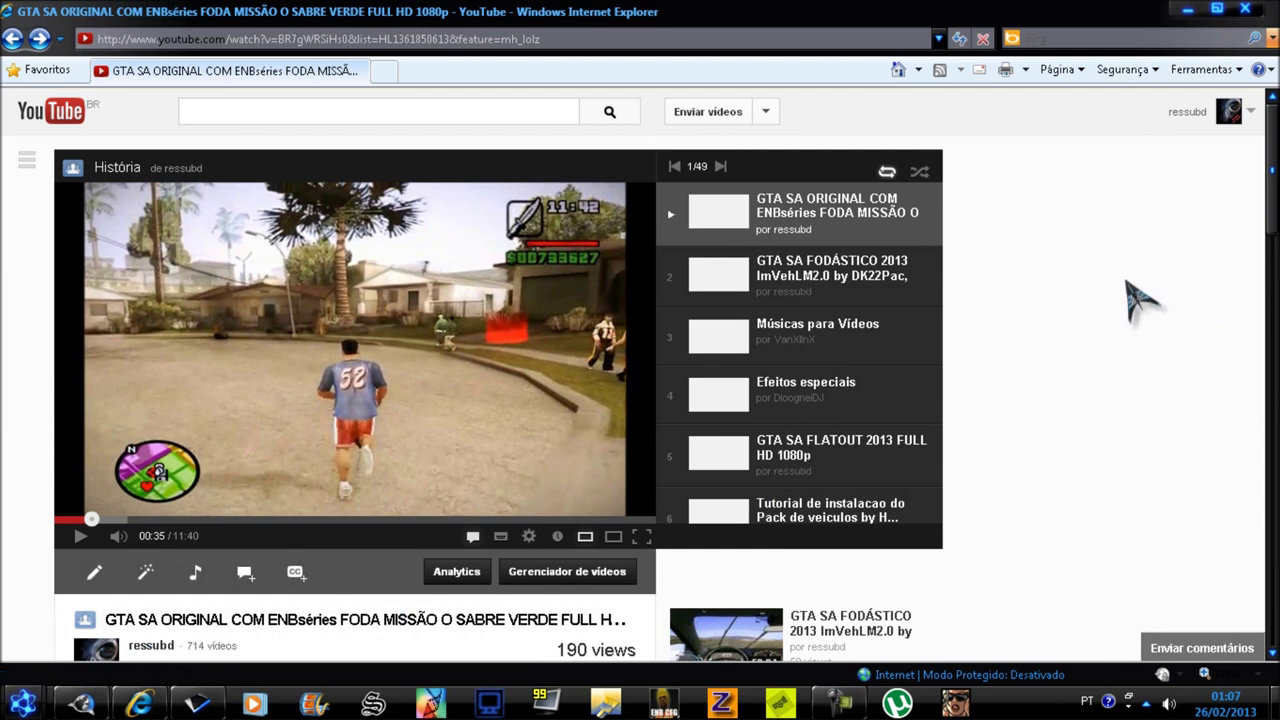
pyautogui.scroll(-1, 25, 325)
pyautogui.scroll(-3, 25, 325)
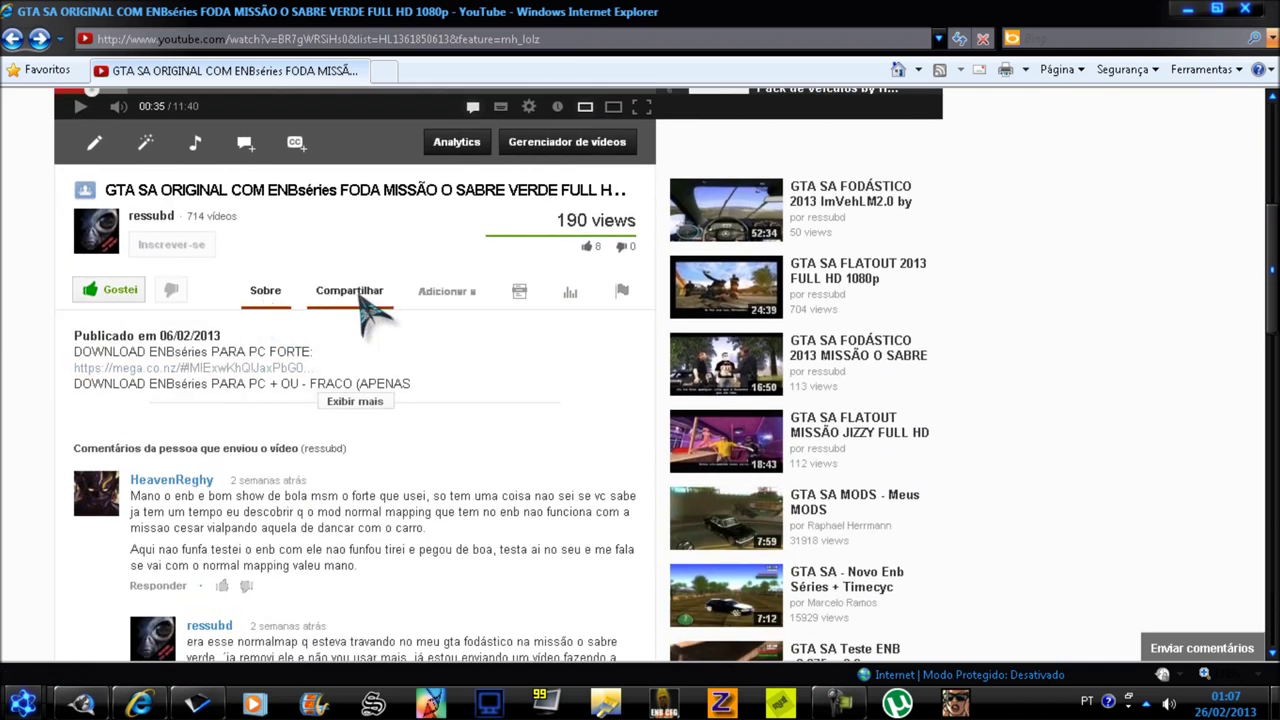
pyautogui.click(361, 298)
pyautogui.click(472, 298)
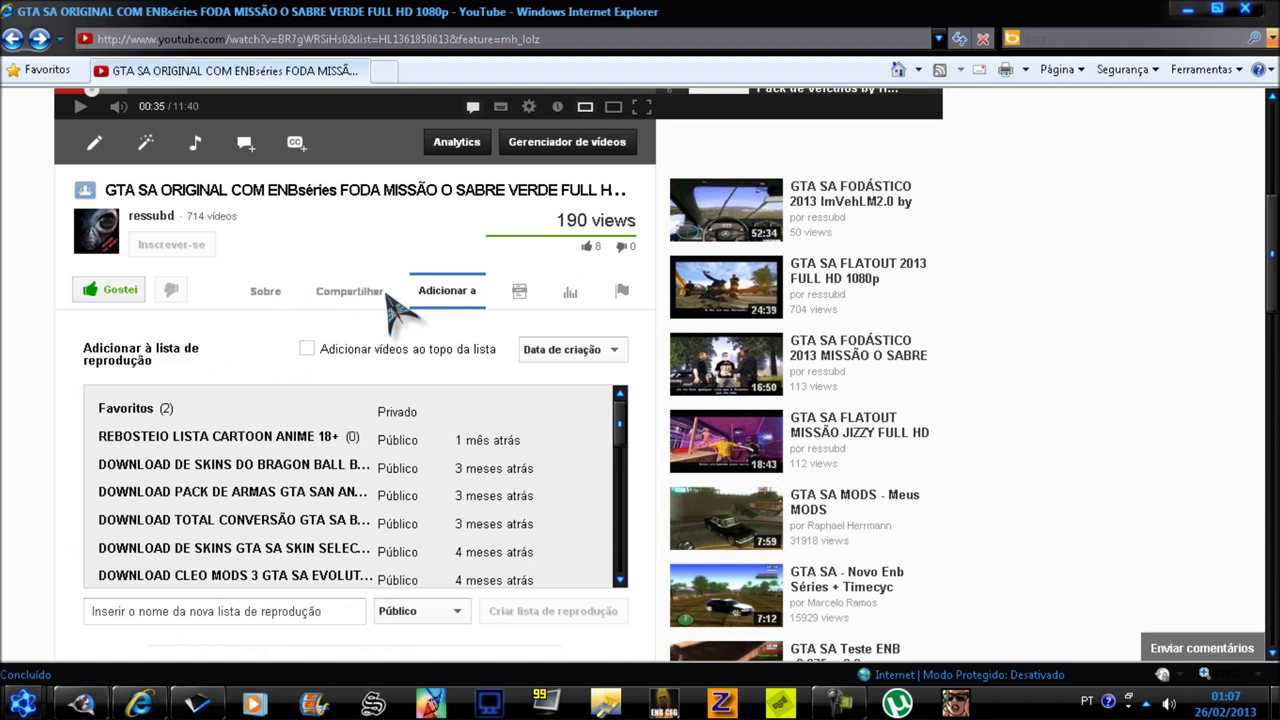
pyautogui.click(265, 305)
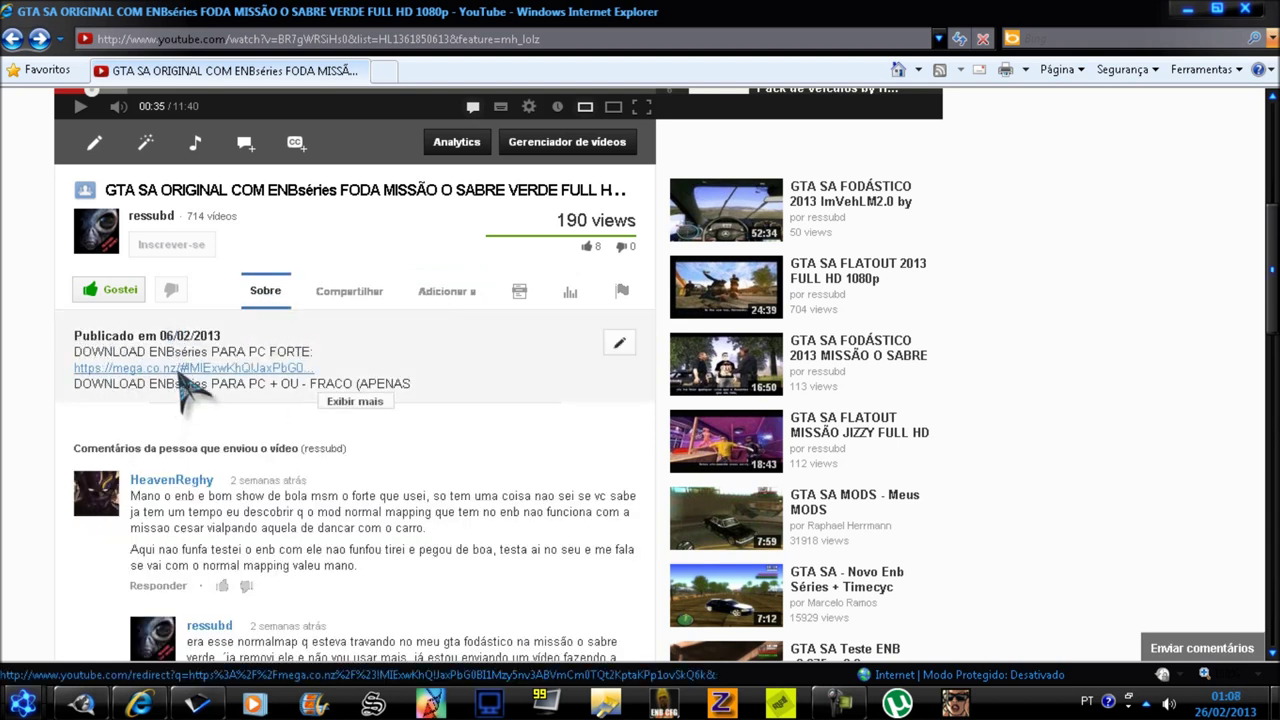
pyautogui.click(355, 402)
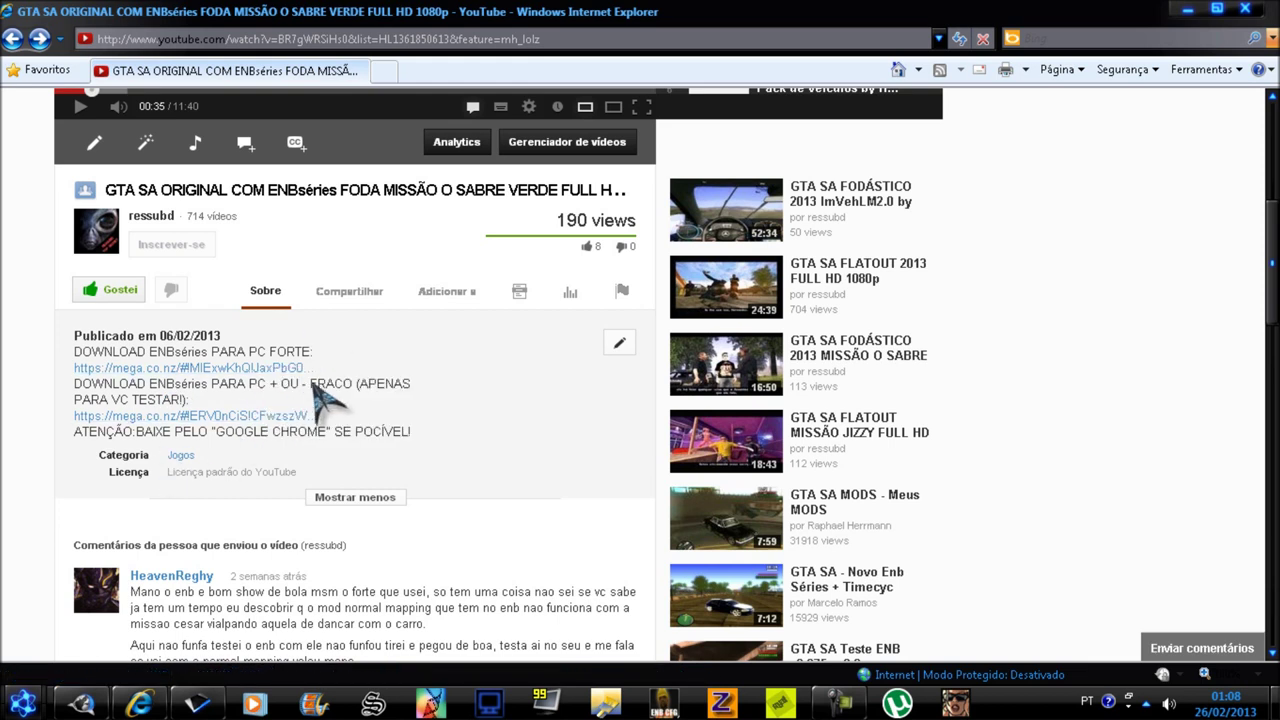
# Review the video page and its ENBséries download links, and minimize the browser
pyautogui.scroll(4, 400, 306)
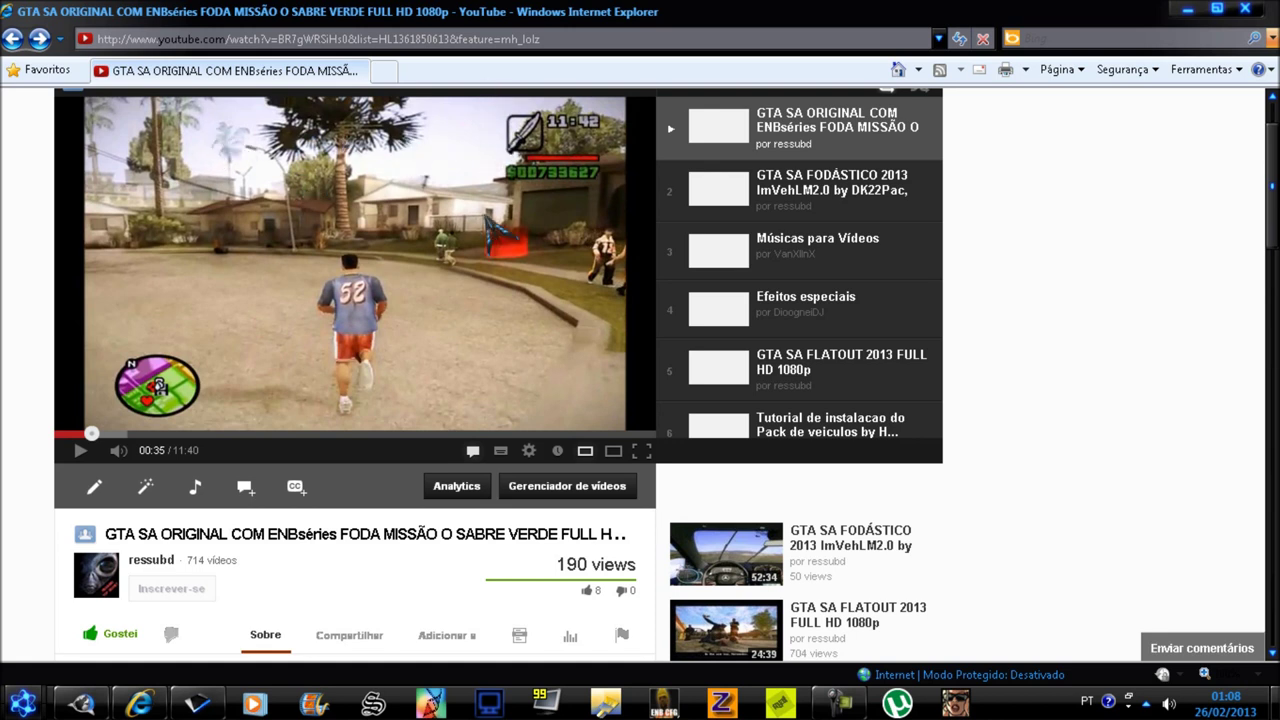
pyautogui.scroll(-5, 371, 260)
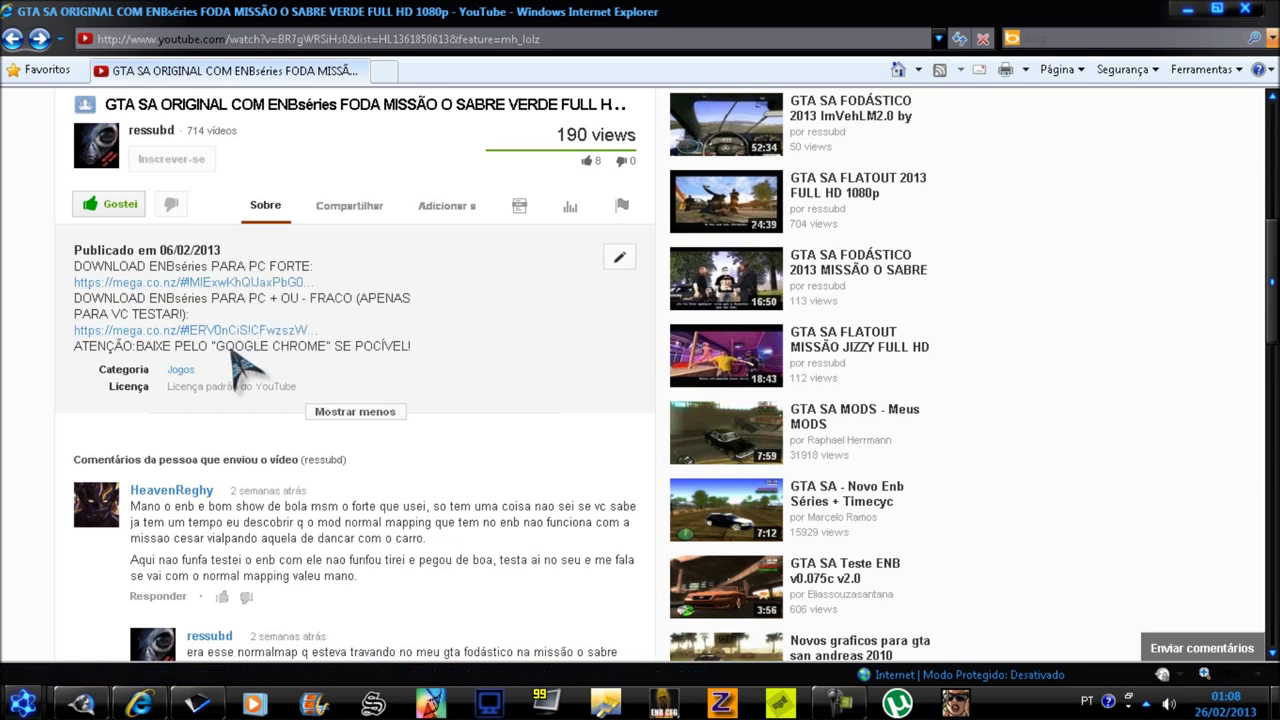
pyautogui.click(345, 411)
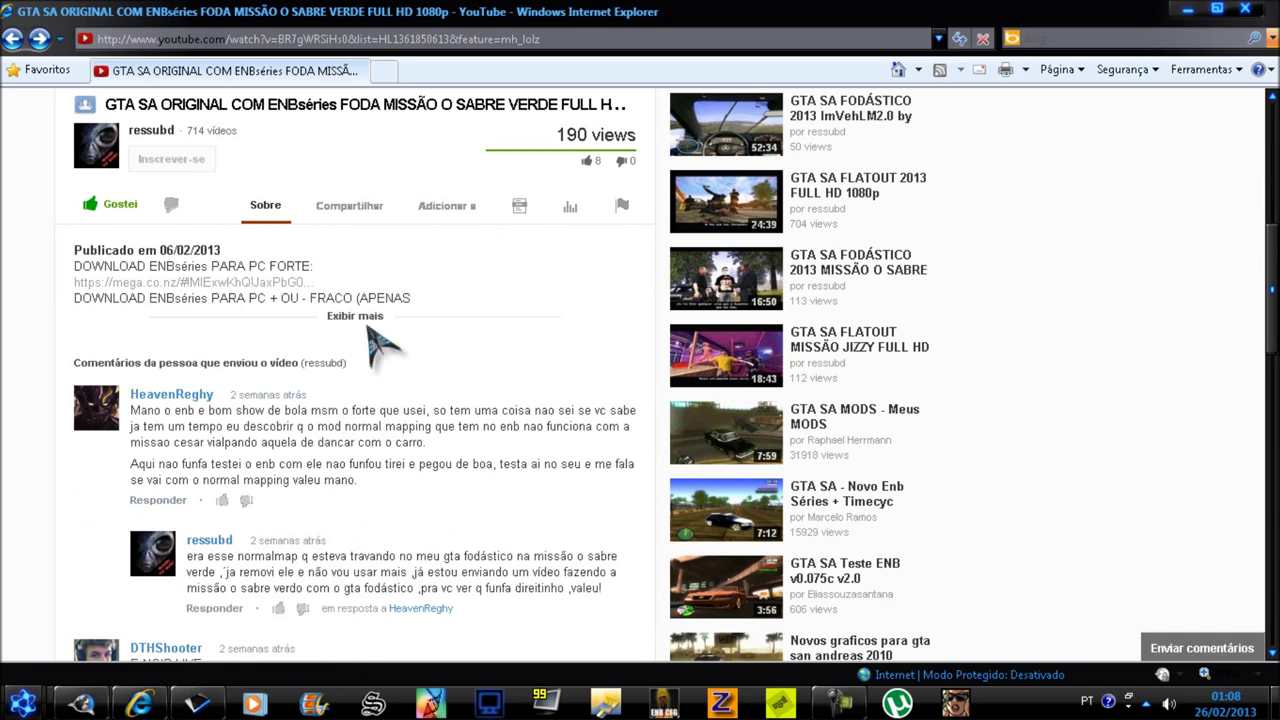
pyautogui.click(362, 320)
pyautogui.scroll(5, 413, 378)
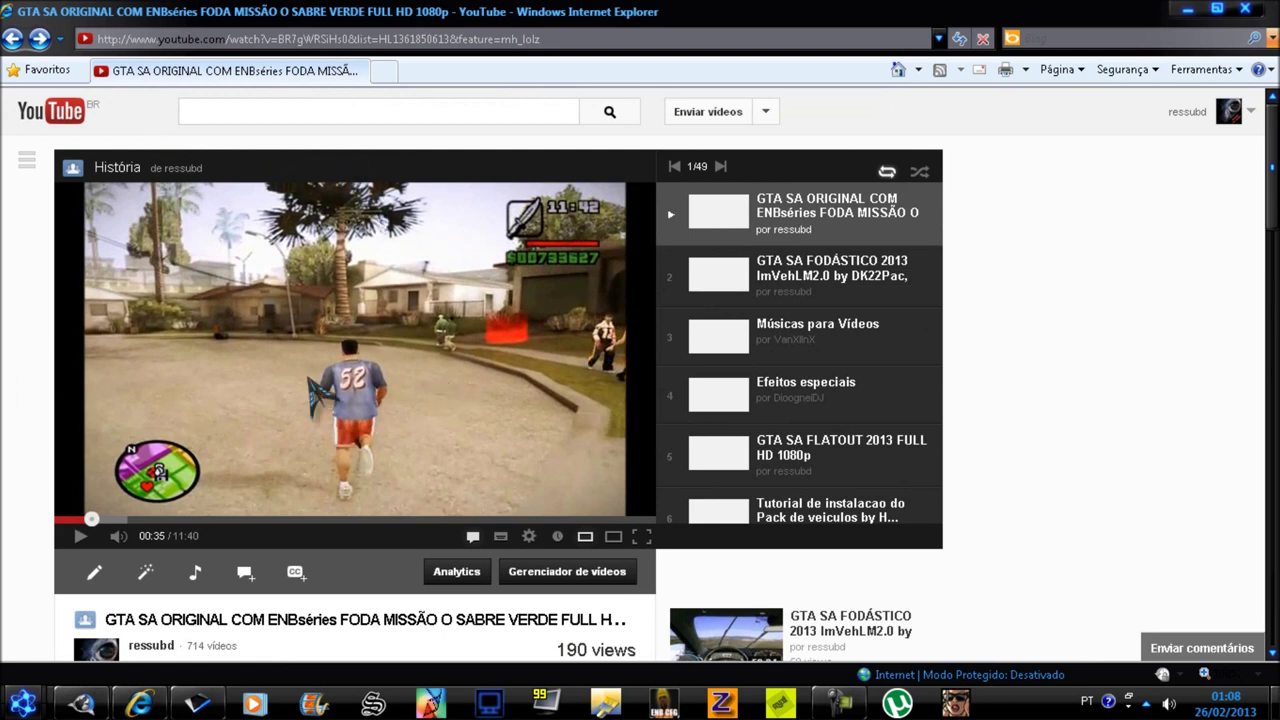
pyautogui.click(1188, 10)
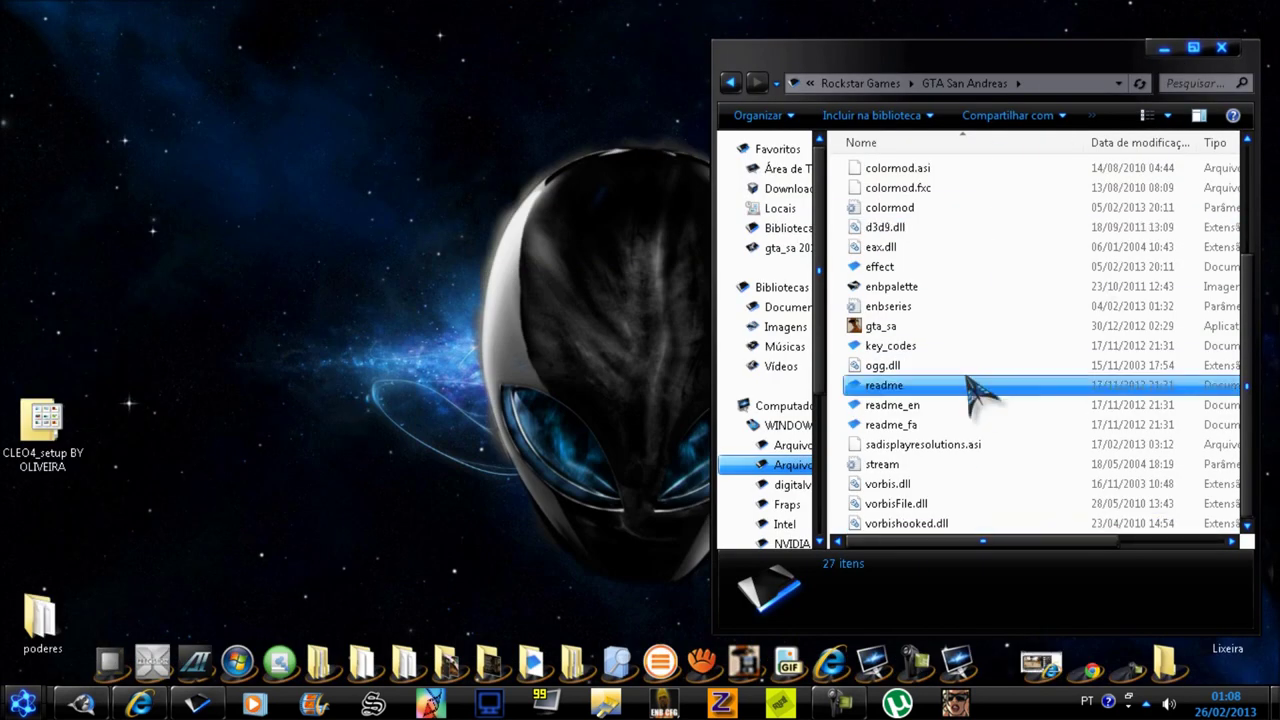
# Return to Rockstar Games, reopen the GTA San Andreas folder and examine its complete list of subfolders and files
pyautogui.click(948, 466)
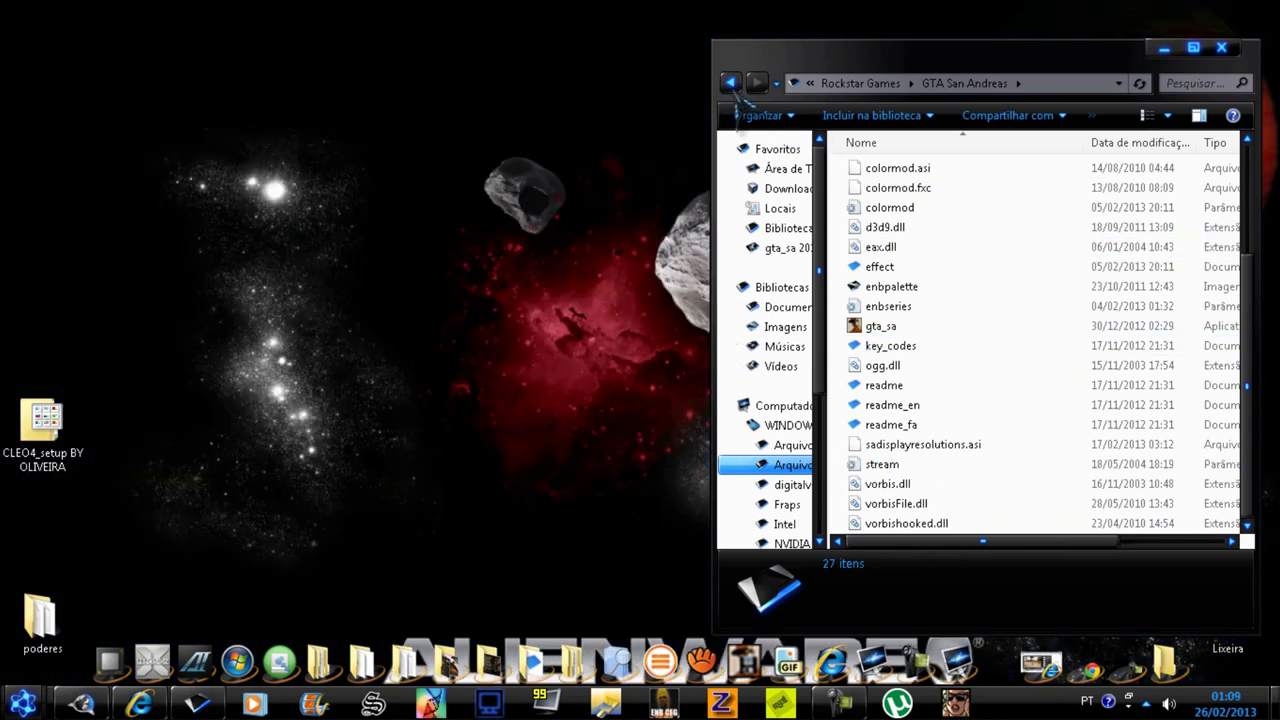
pyautogui.click(733, 88)
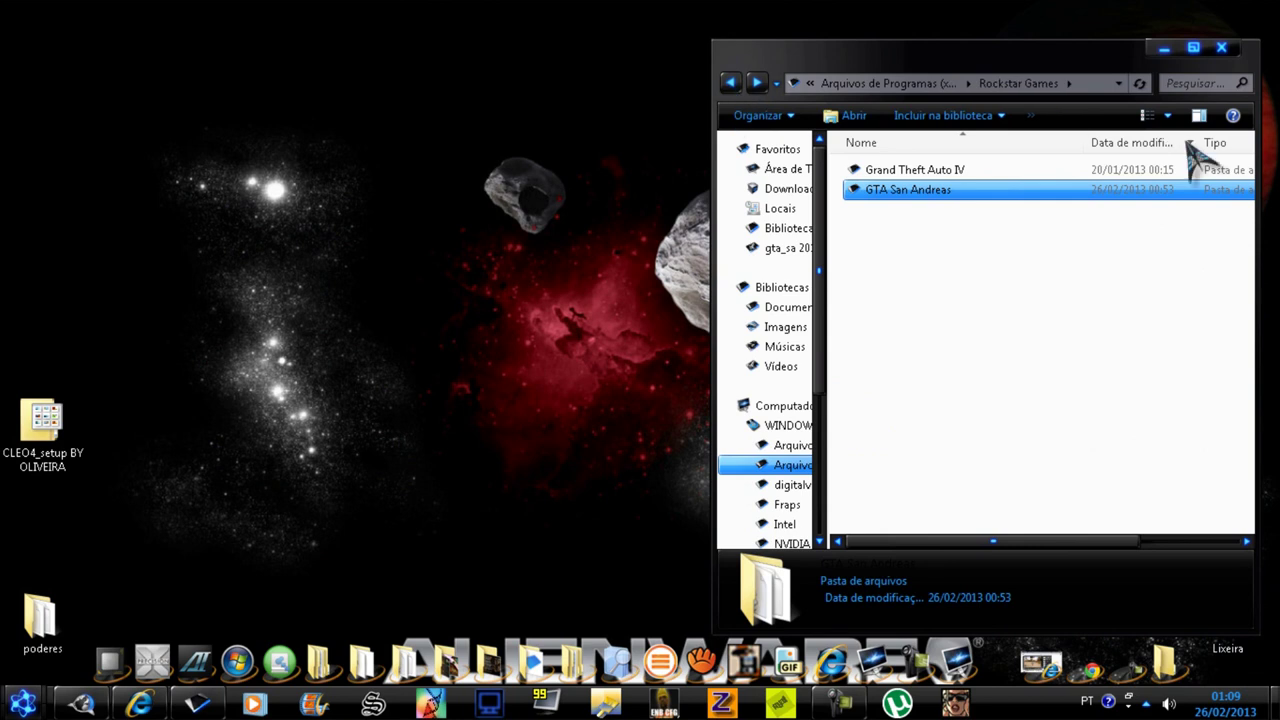
pyautogui.moveTo(830, 57); pyautogui.dragTo(834, 42)
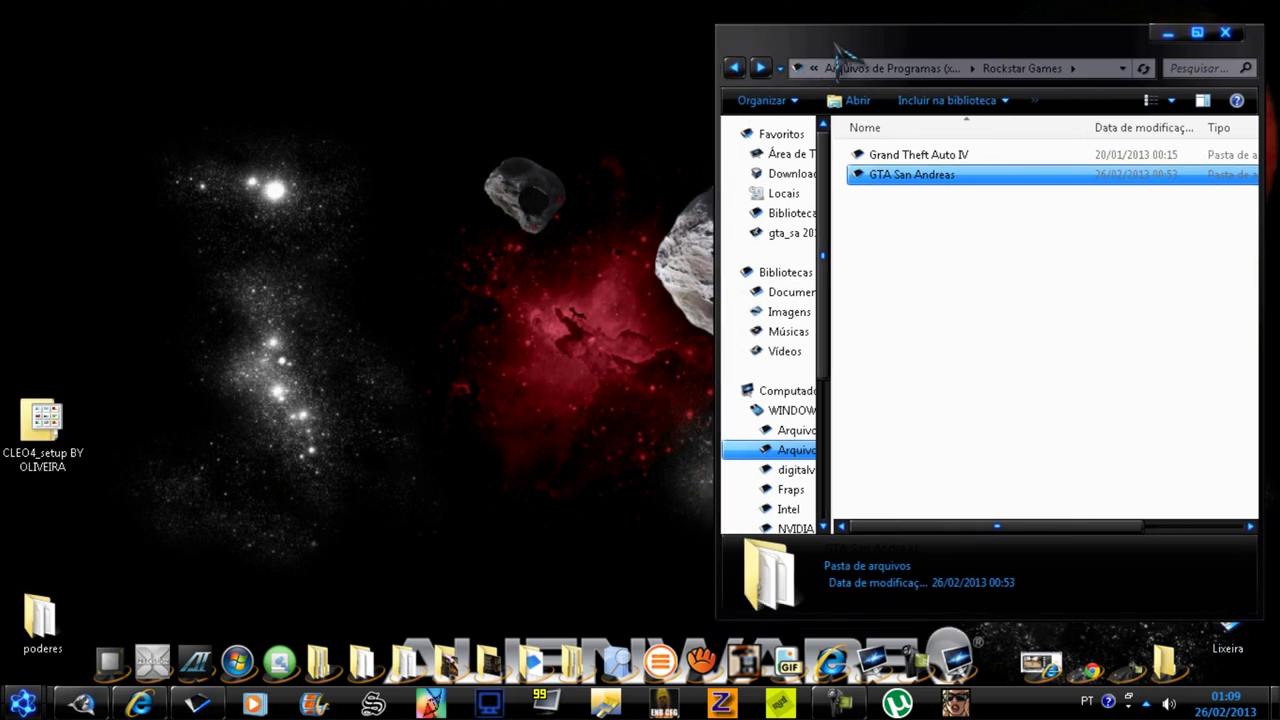
pyautogui.doubleClick(1048, 176)
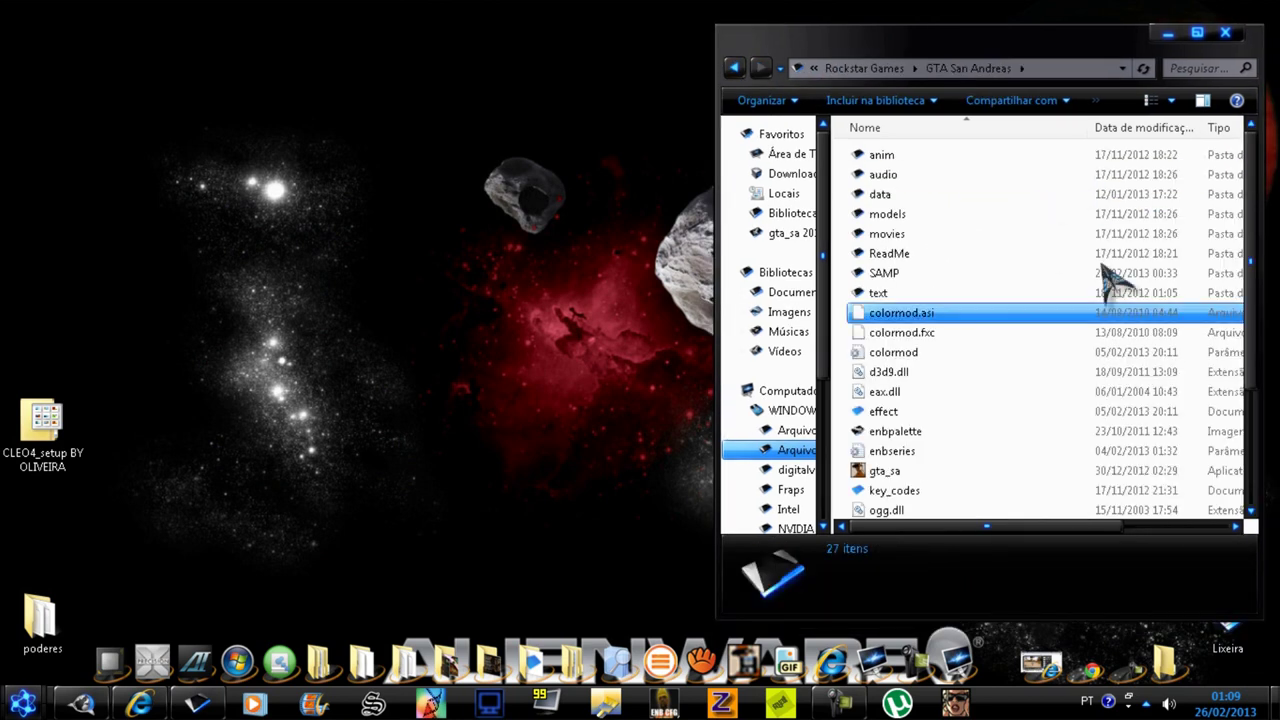
pyautogui.click(1000, 352)
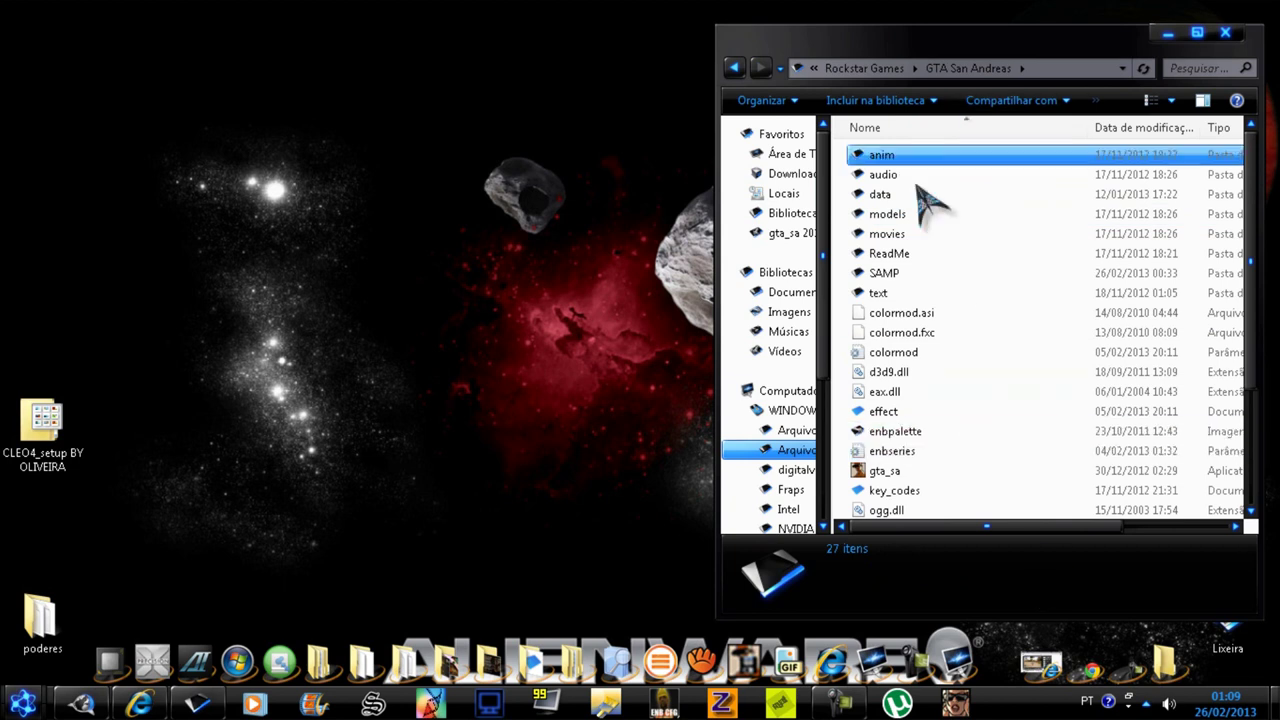
pyautogui.scroll(-3, 1066, 440)
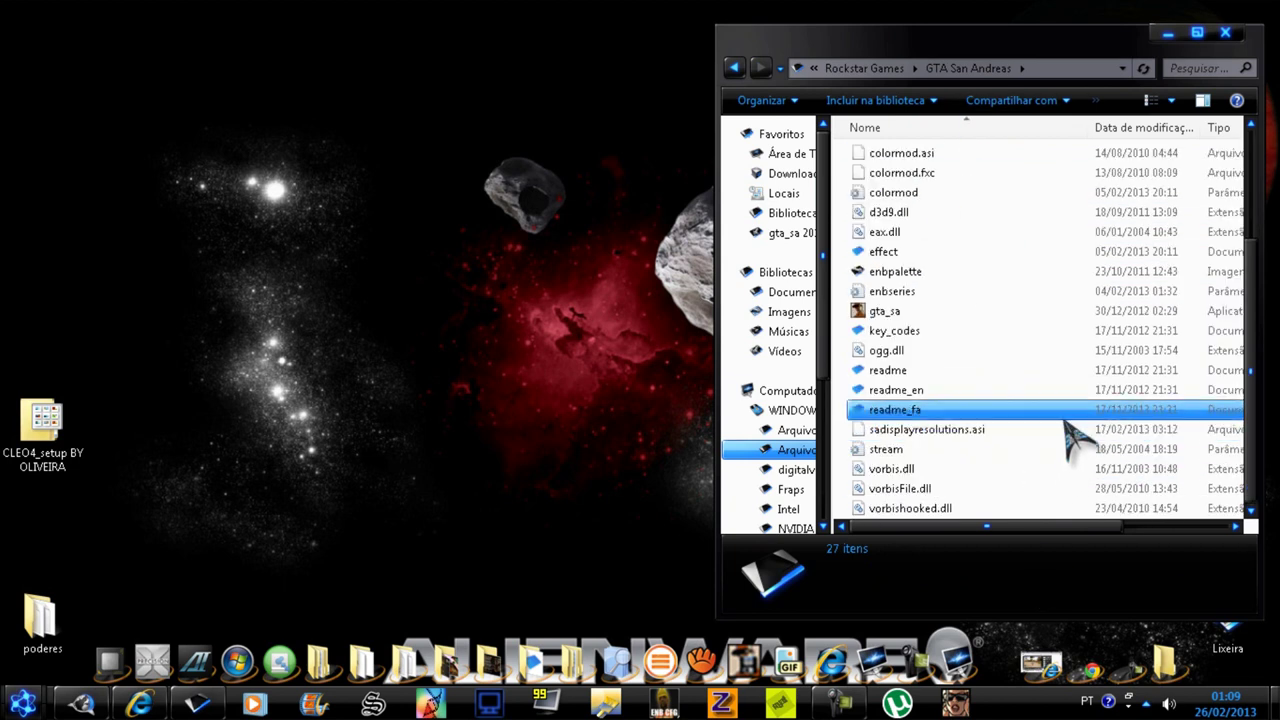
pyautogui.scroll(2, 1057, 480)
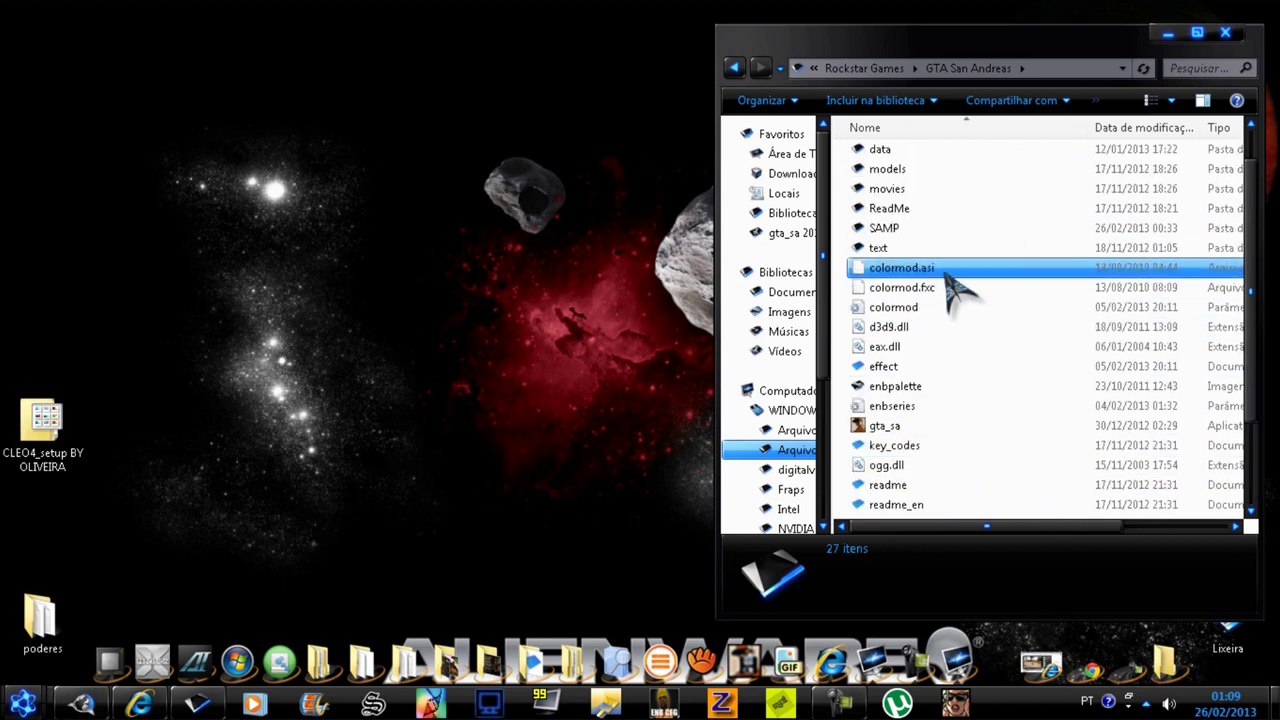
pyautogui.scroll(-2, 964, 450)
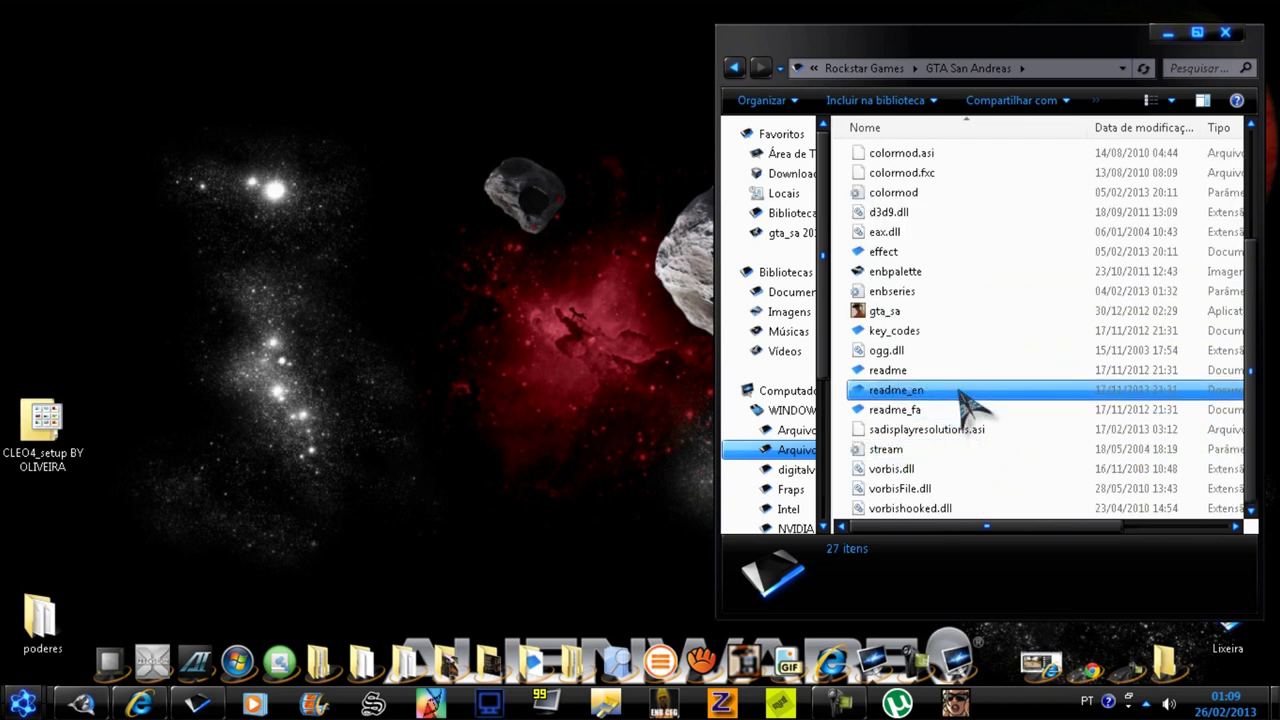
pyautogui.scroll(3, 971, 406)
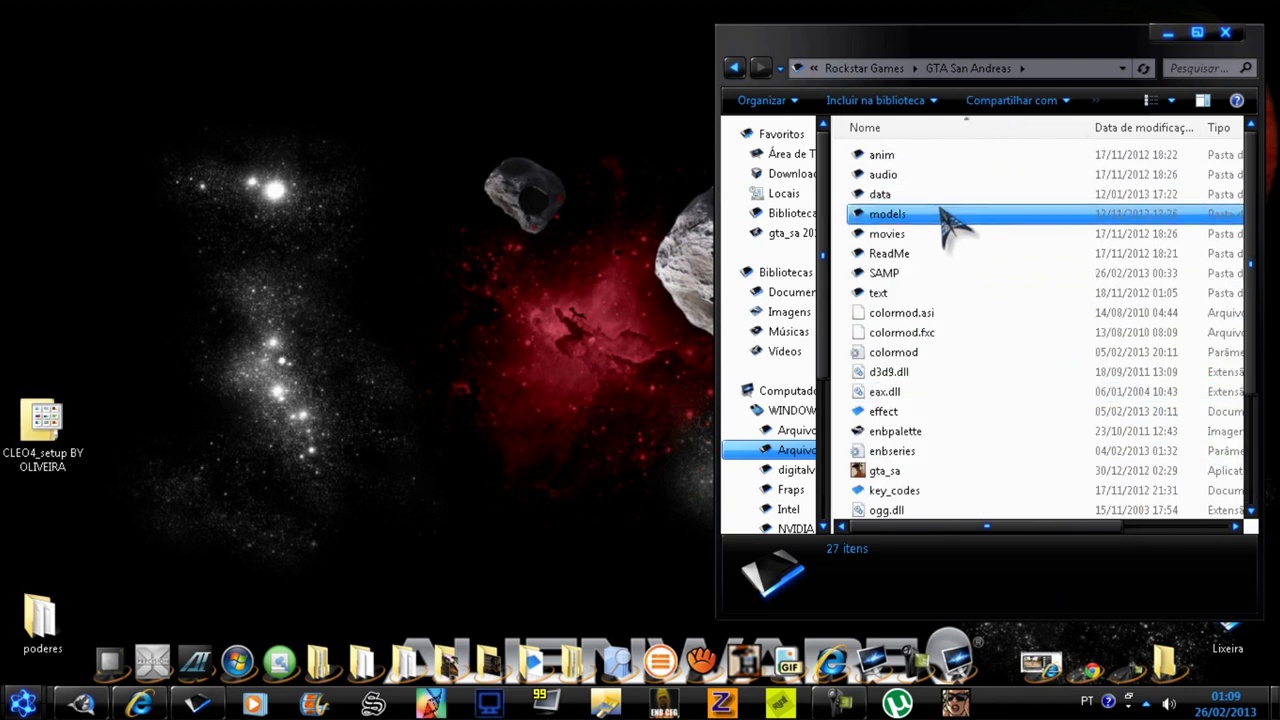
pyautogui.scroll(-3, 986, 410)
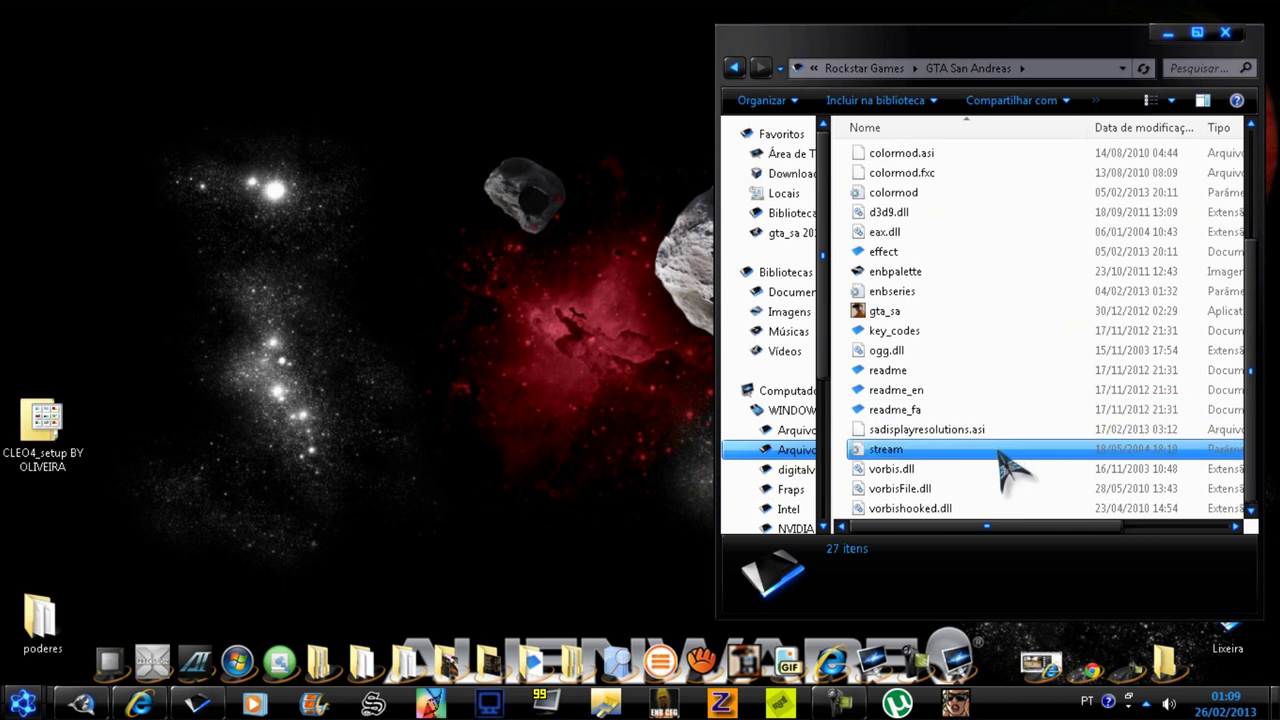
pyautogui.scroll(3, 982, 280)
# Copy the GTA San Andreas folder from Rockstar Games to the desktop and show the details of the copy progress
pyautogui.click(733, 68)
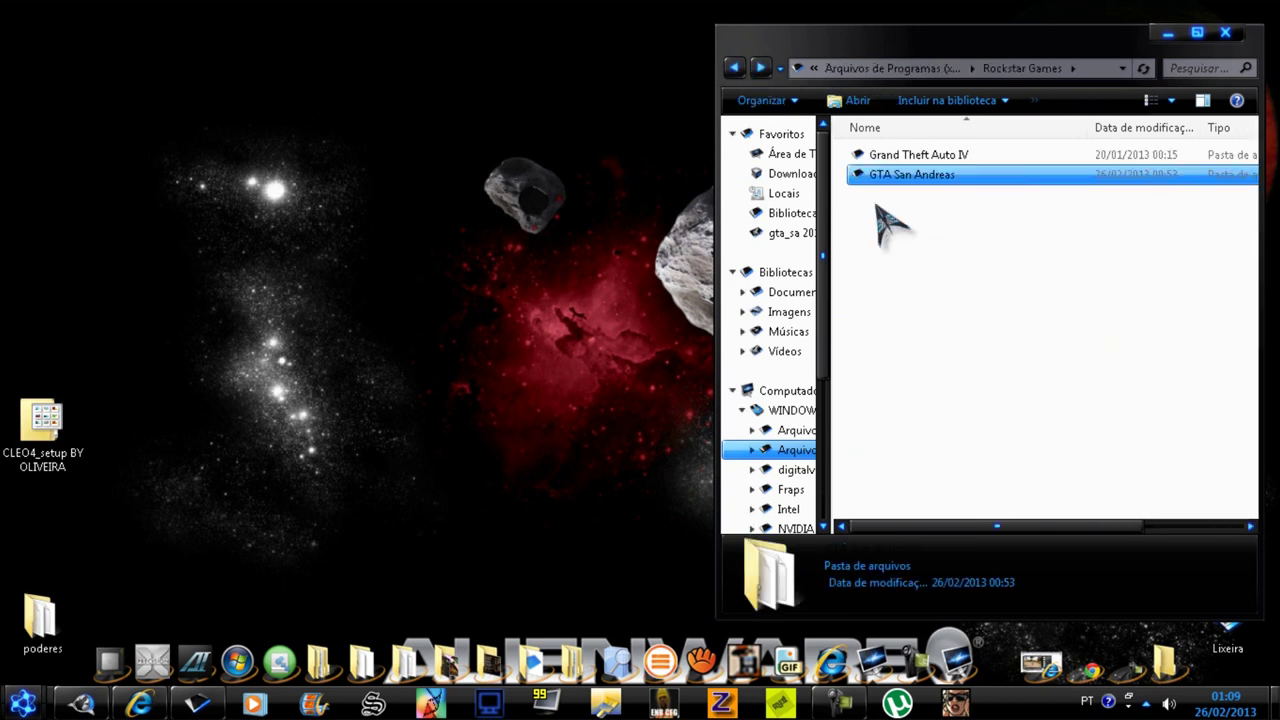
pyautogui.rightClick(973, 179)
pyautogui.click(1066, 450)
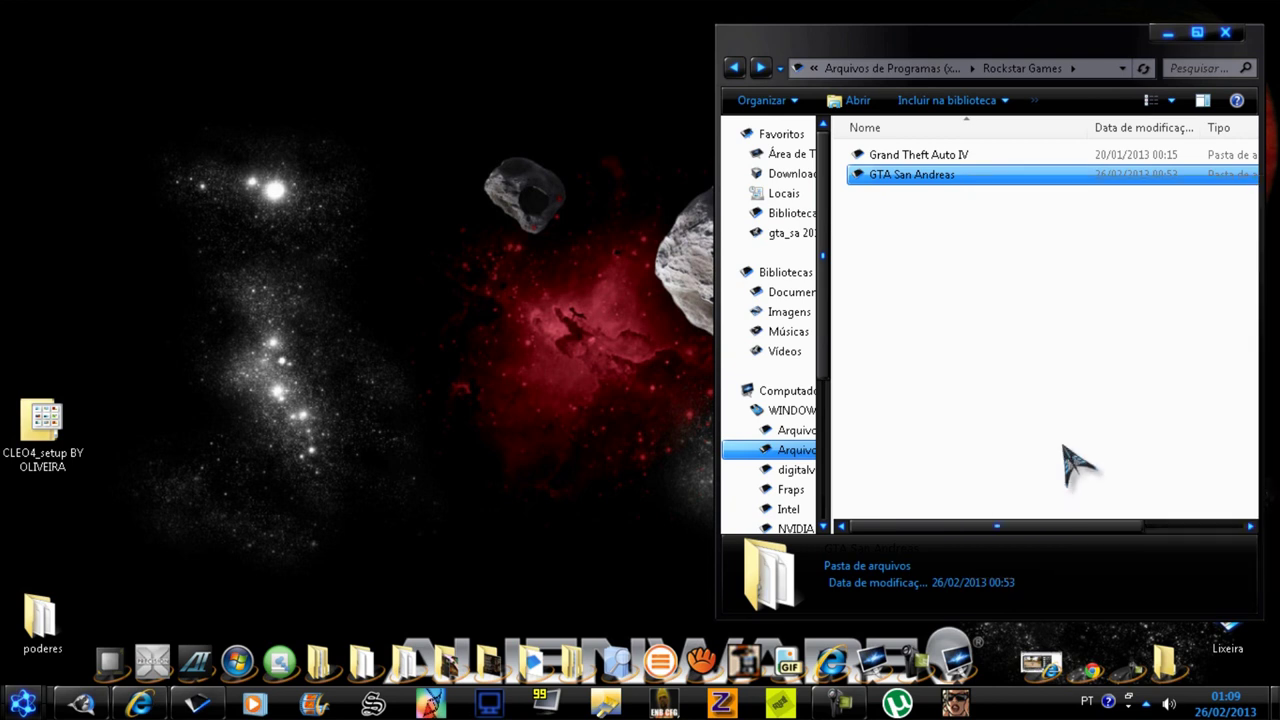
pyautogui.rightClick(124, 273)
pyautogui.click(345, 355)
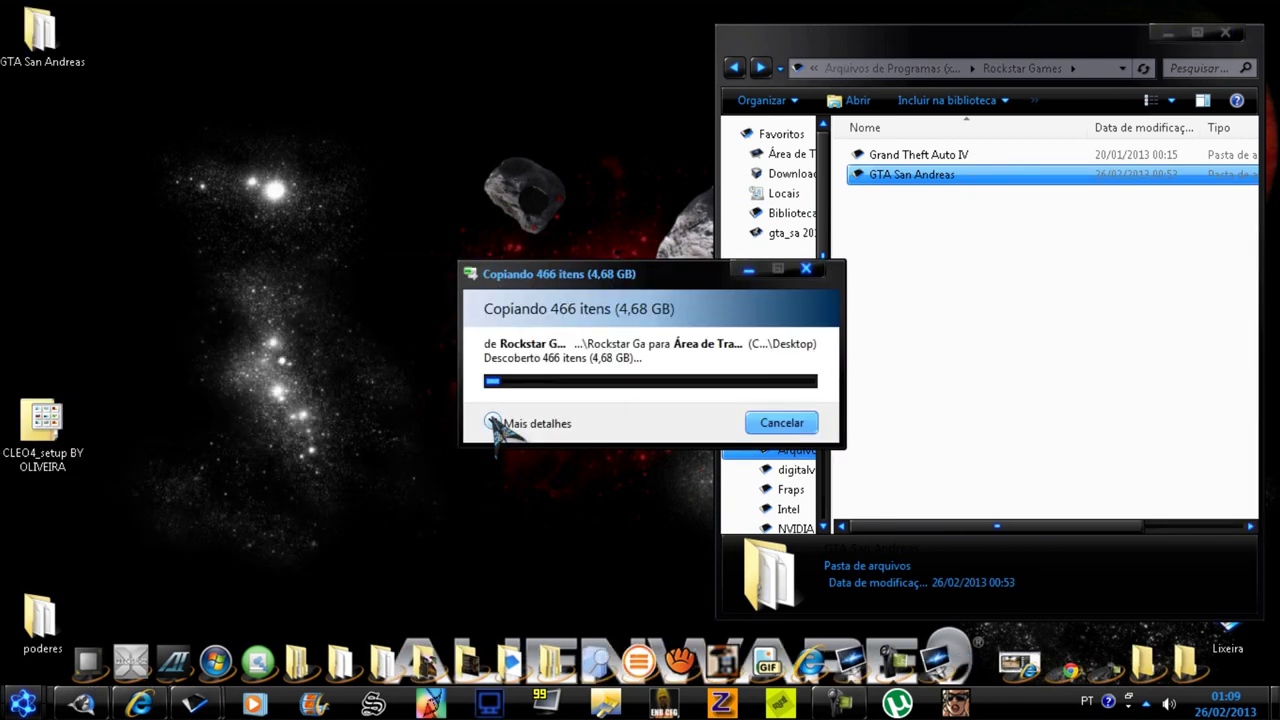
pyautogui.click(530, 424)
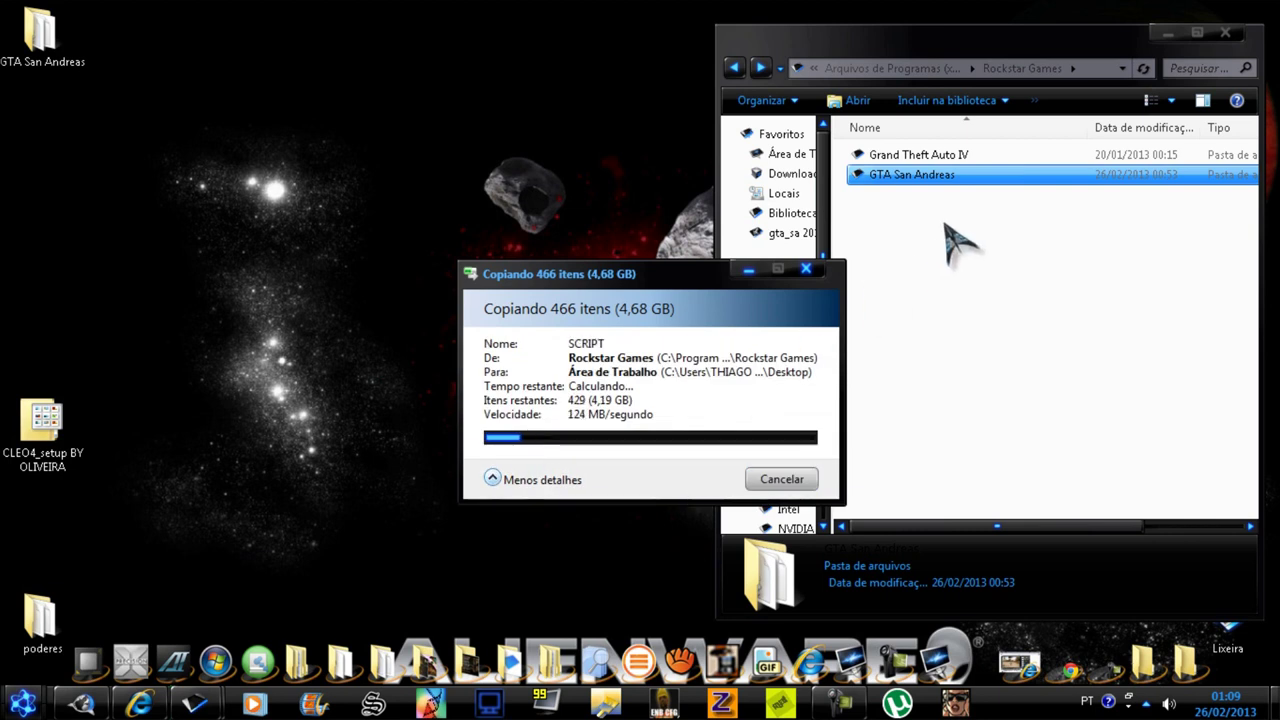
# Move the copied GTA San Andreas folder on the desktop to the space above the CLEO4_setup BY OLIVEIRA folder
pyautogui.keyDown('ctrl'); pyautogui.click(1013, 158); pyautogui.keyUp('ctrl')
pyautogui.keyDown('ctrl'); pyautogui.click(1013, 158); pyautogui.keyUp('ctrl')
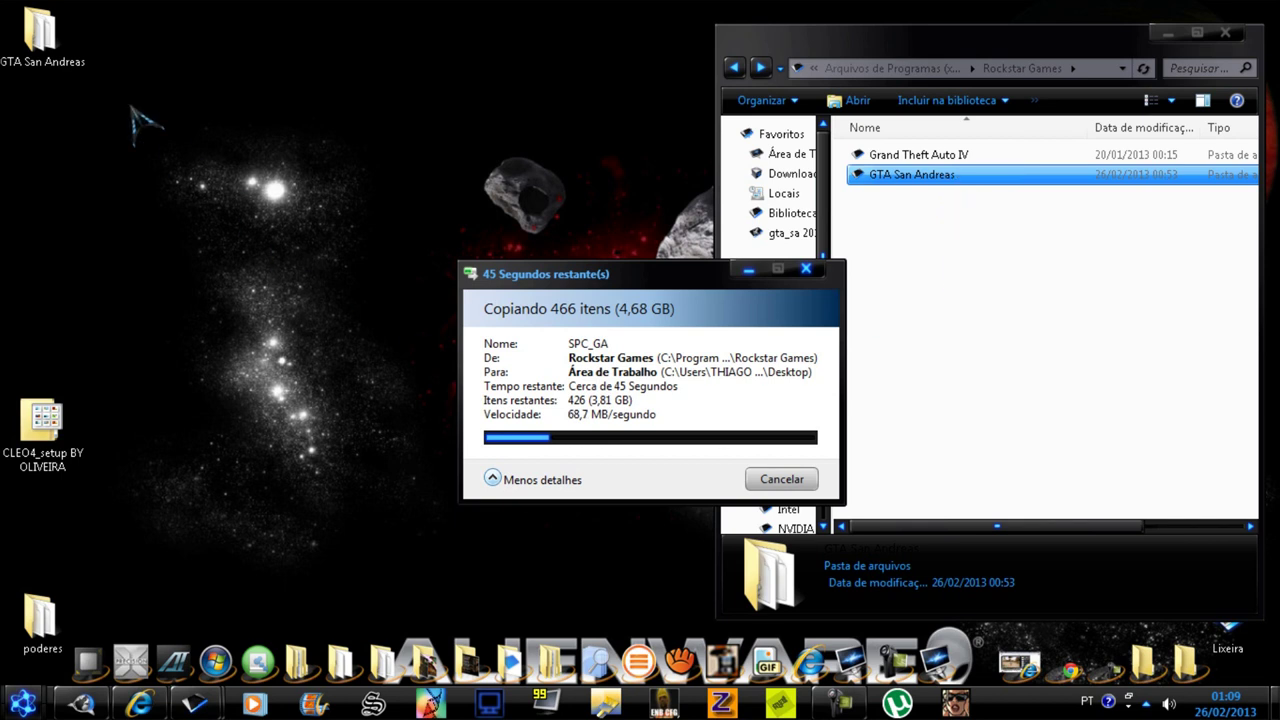
pyautogui.moveTo(62, 58); pyautogui.dragTo(102, 278)
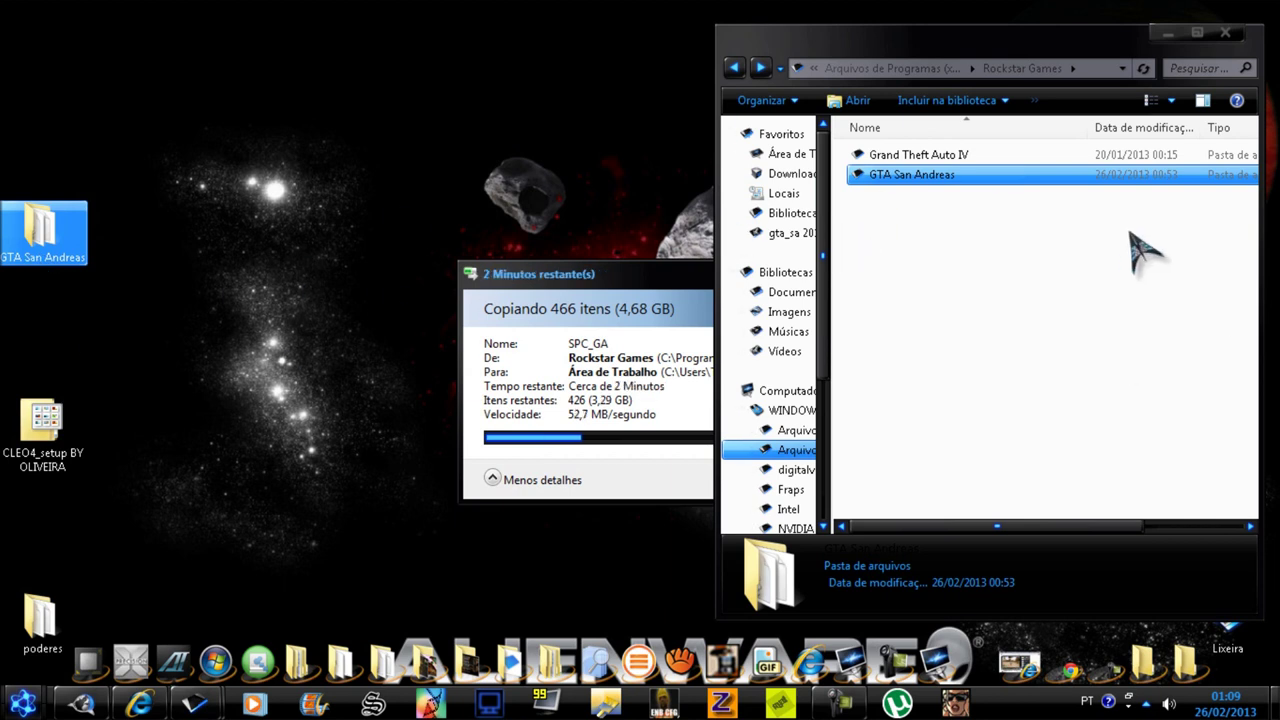
# Close the Rockstar Games folder window and move the CLEO4_setup BY OLIVEIRA archive directly below the GTA San Andreas folder on the desktop
pyautogui.click(644, 476)
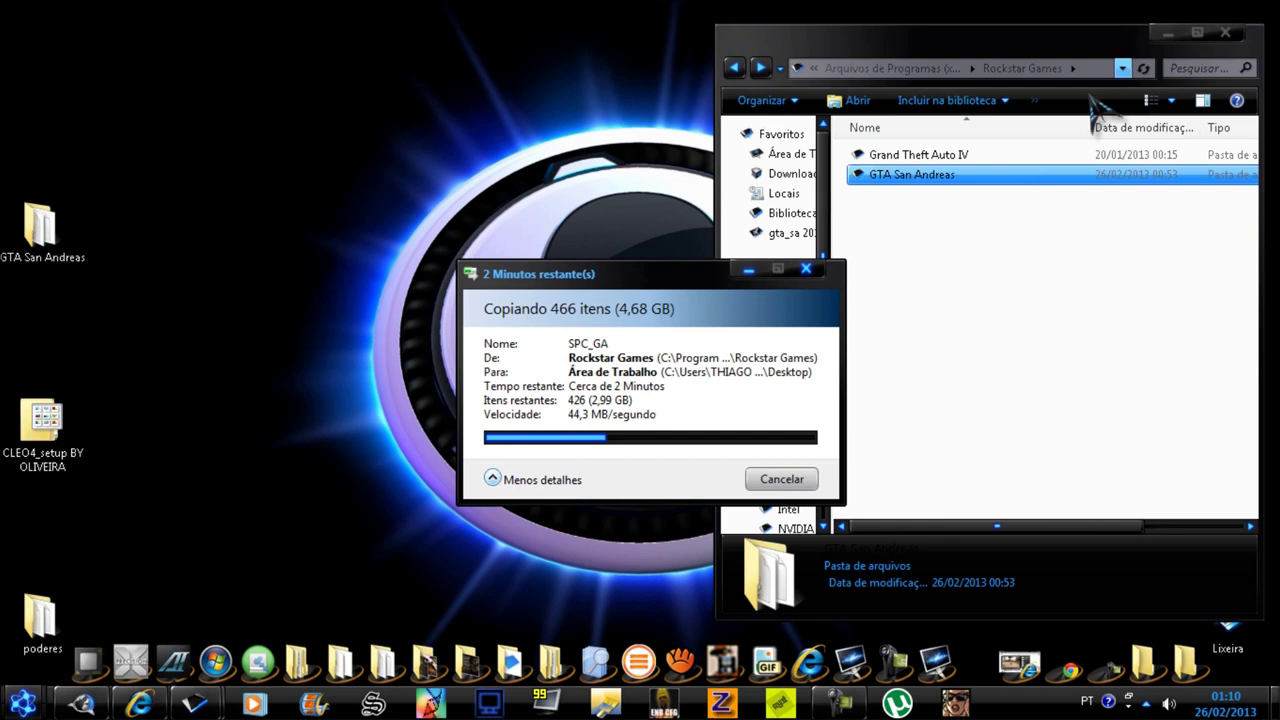
pyautogui.click(1225, 32)
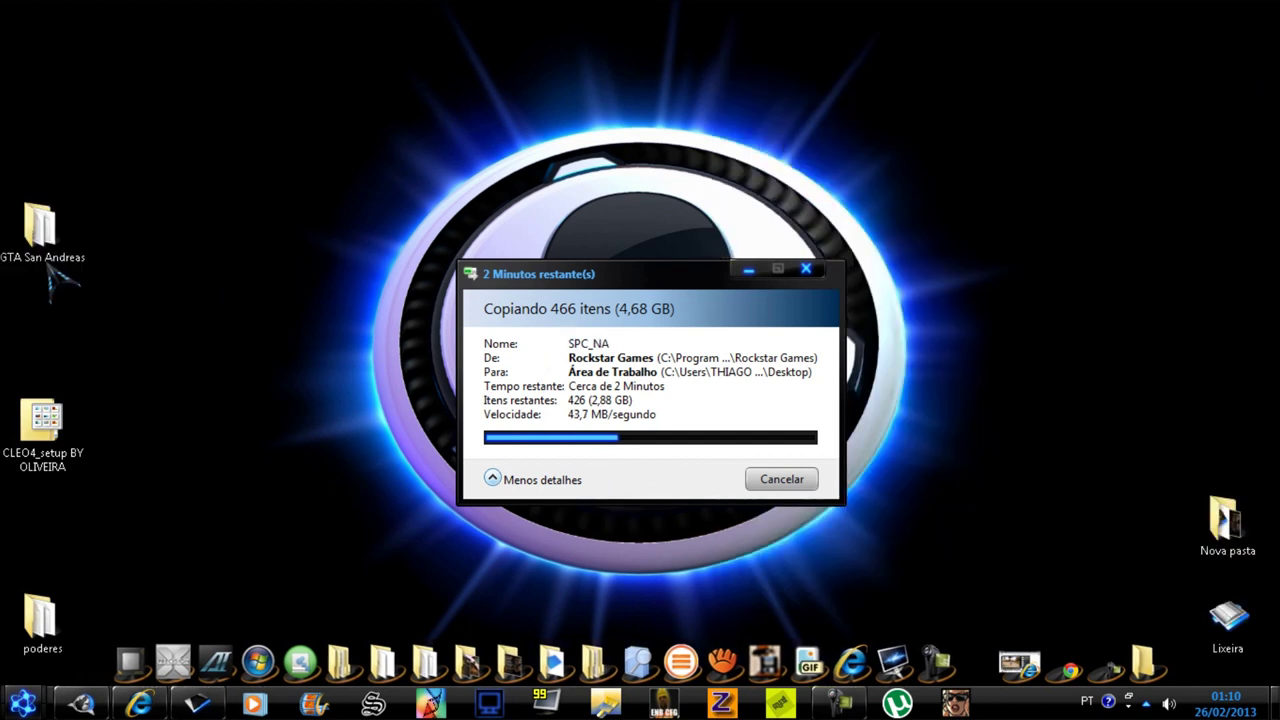
pyautogui.click(52, 468)
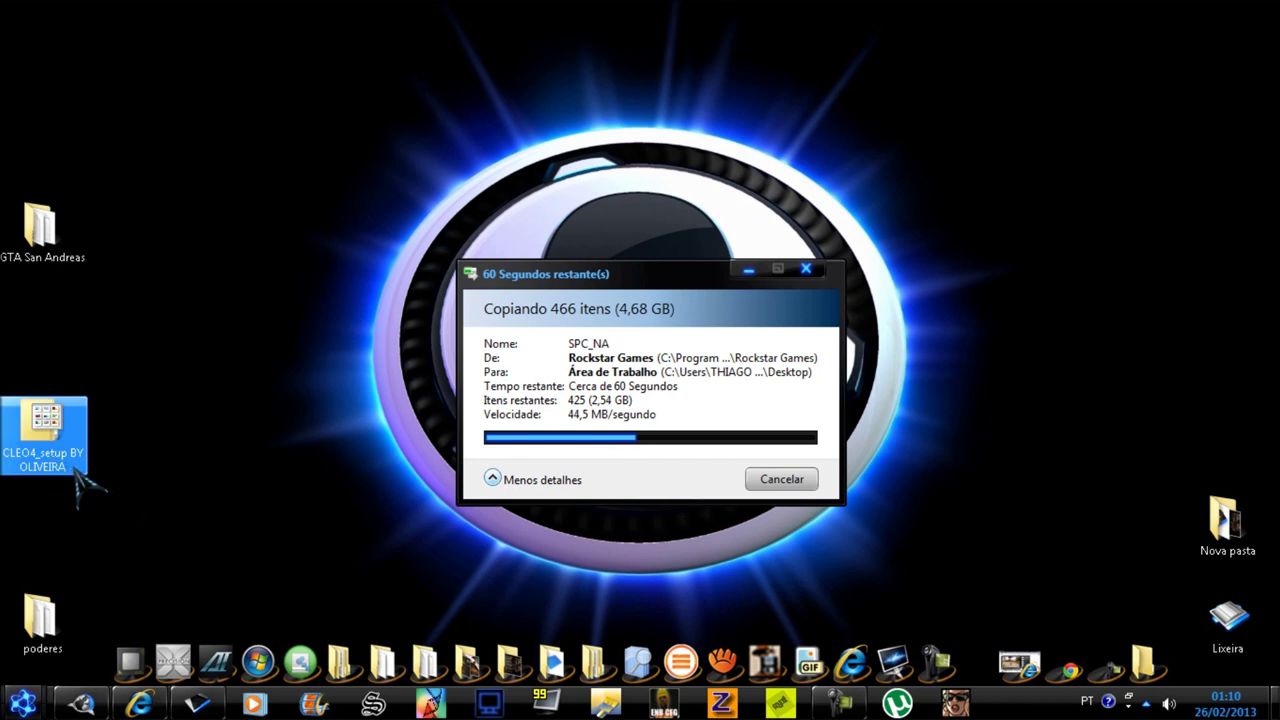
pyautogui.moveTo(77, 476); pyautogui.dragTo(66, 396)
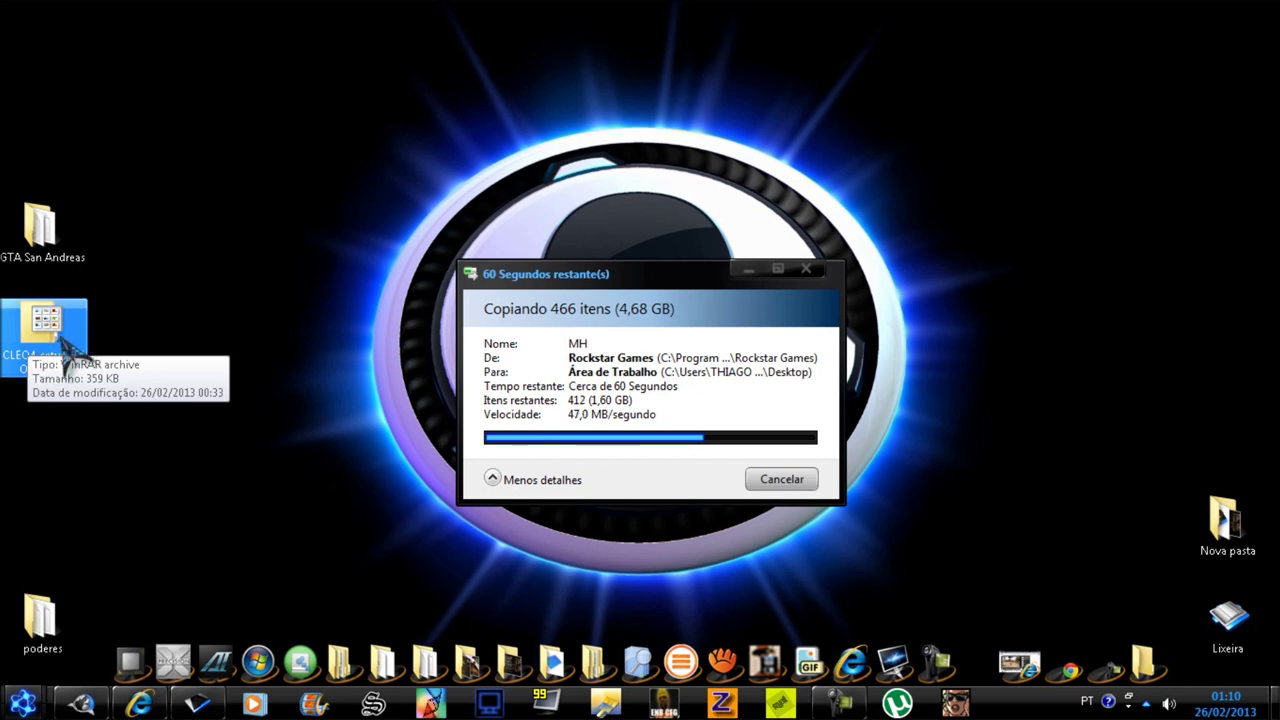
# Extract the CLEO4_setup BY OLIVEIRA archive to the desktop, then close the archive and refresh the desktop
pyautogui.doubleClick(68, 350)
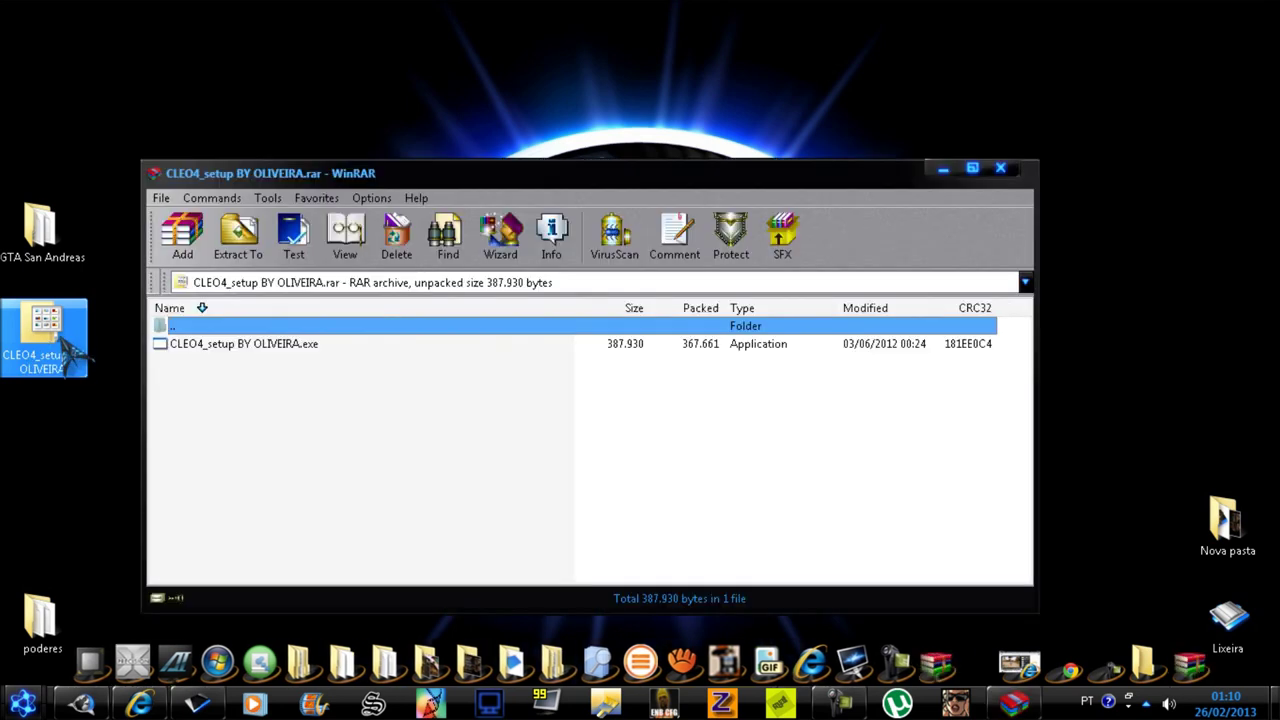
pyautogui.click(245, 250)
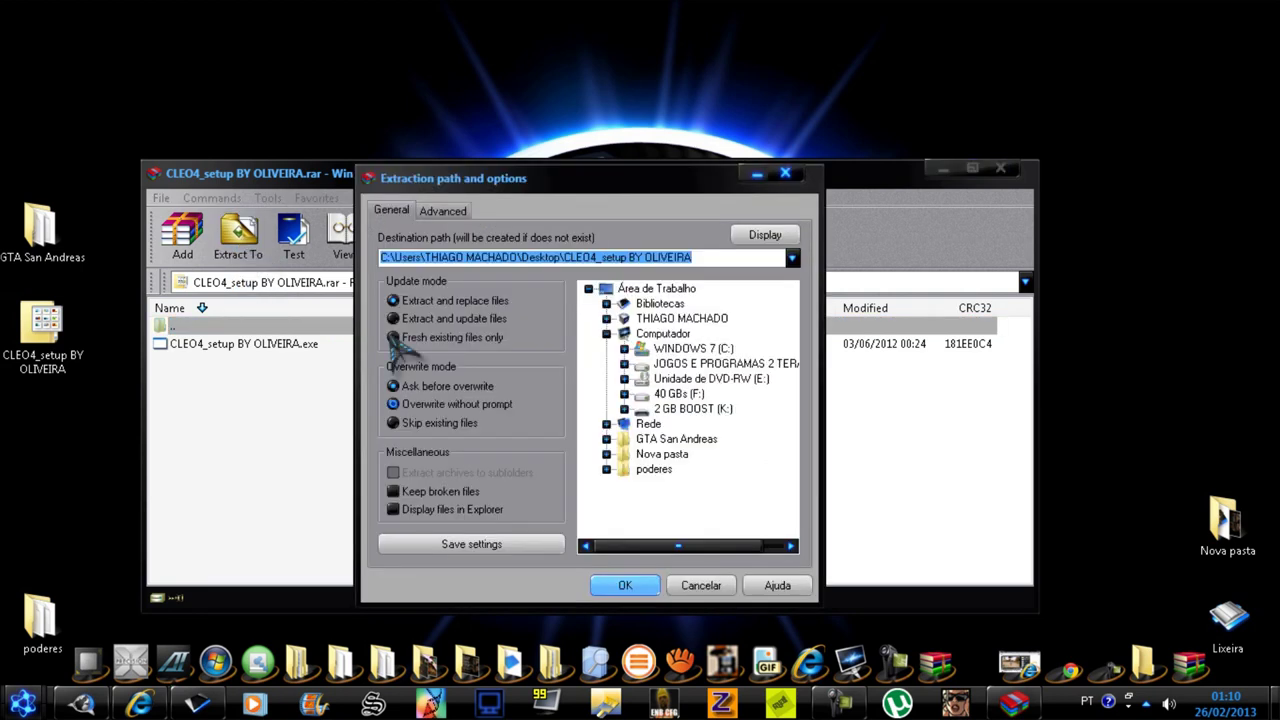
pyautogui.click(684, 289)
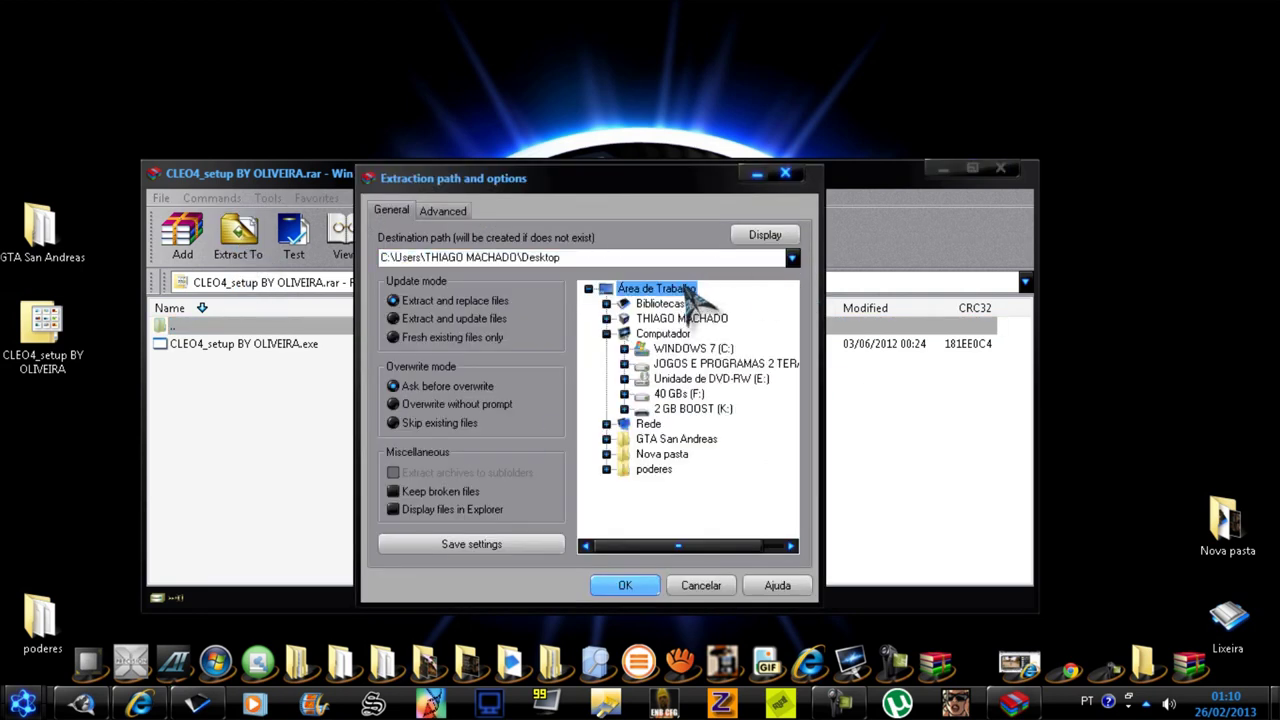
pyautogui.click(620, 586)
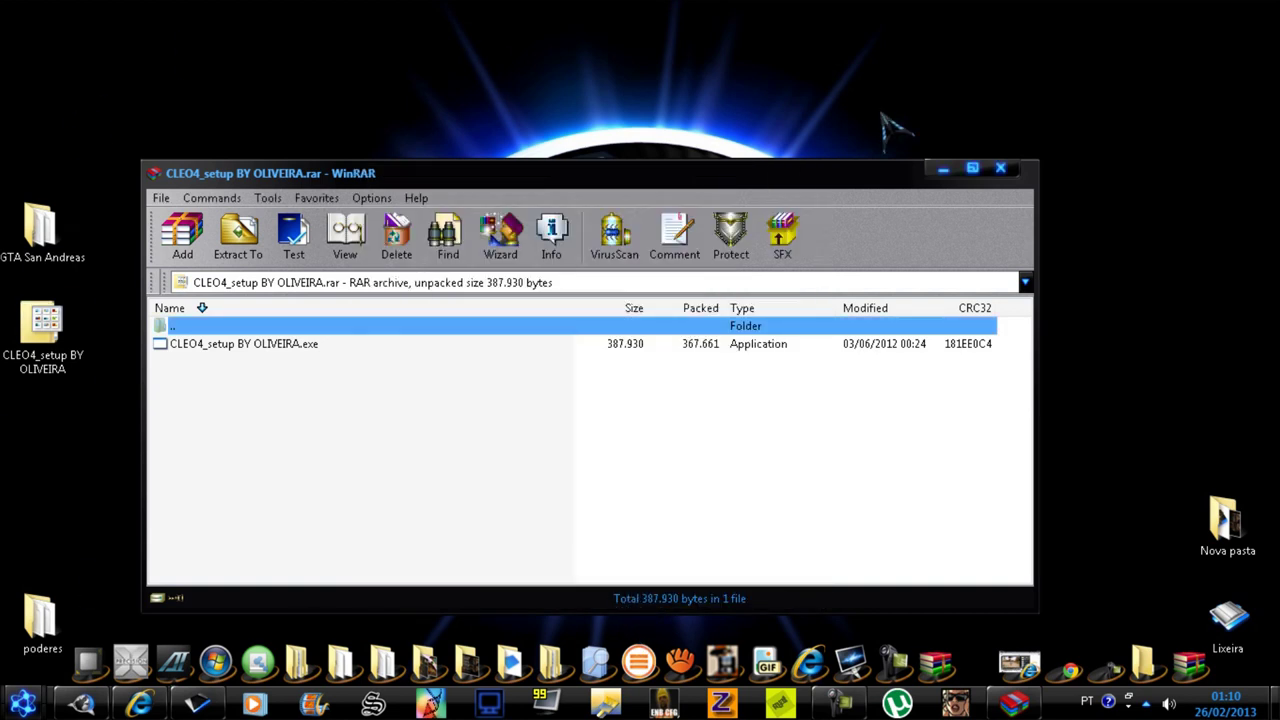
pyautogui.click(1000, 168)
pyautogui.rightClick(946, 166)
pyautogui.click(1076, 220)
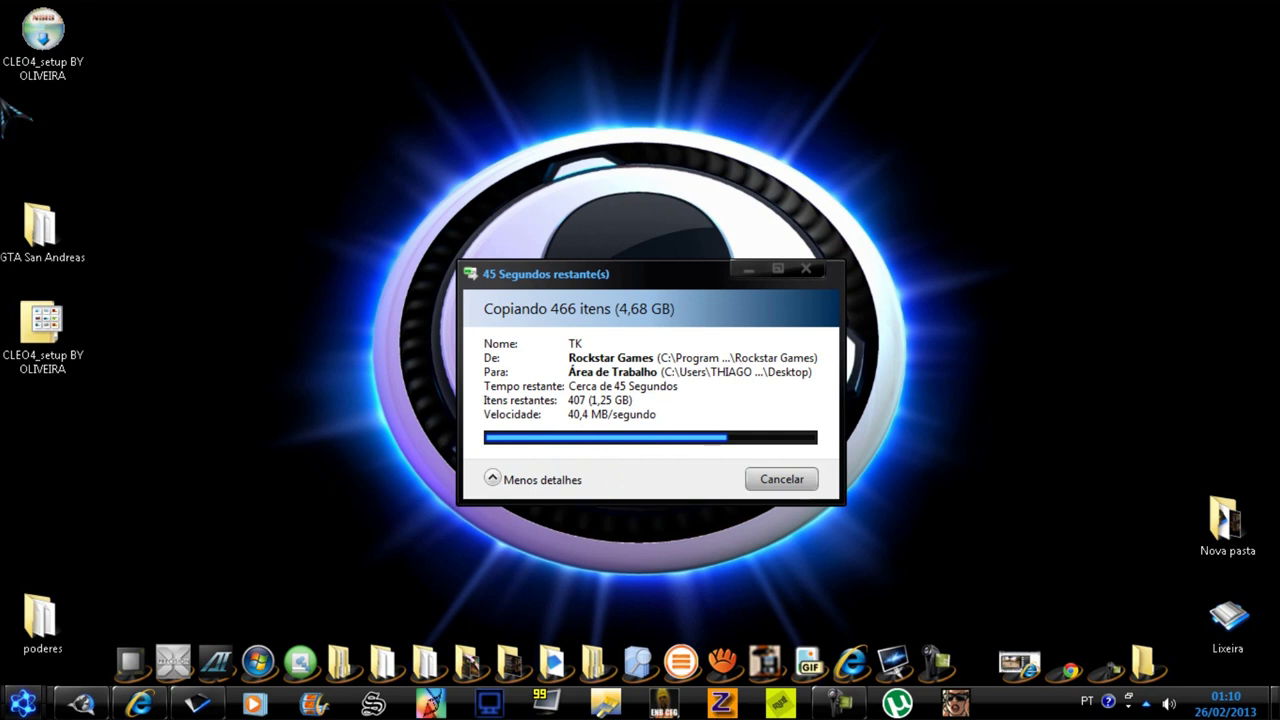
pyautogui.rightClick(310, 215)
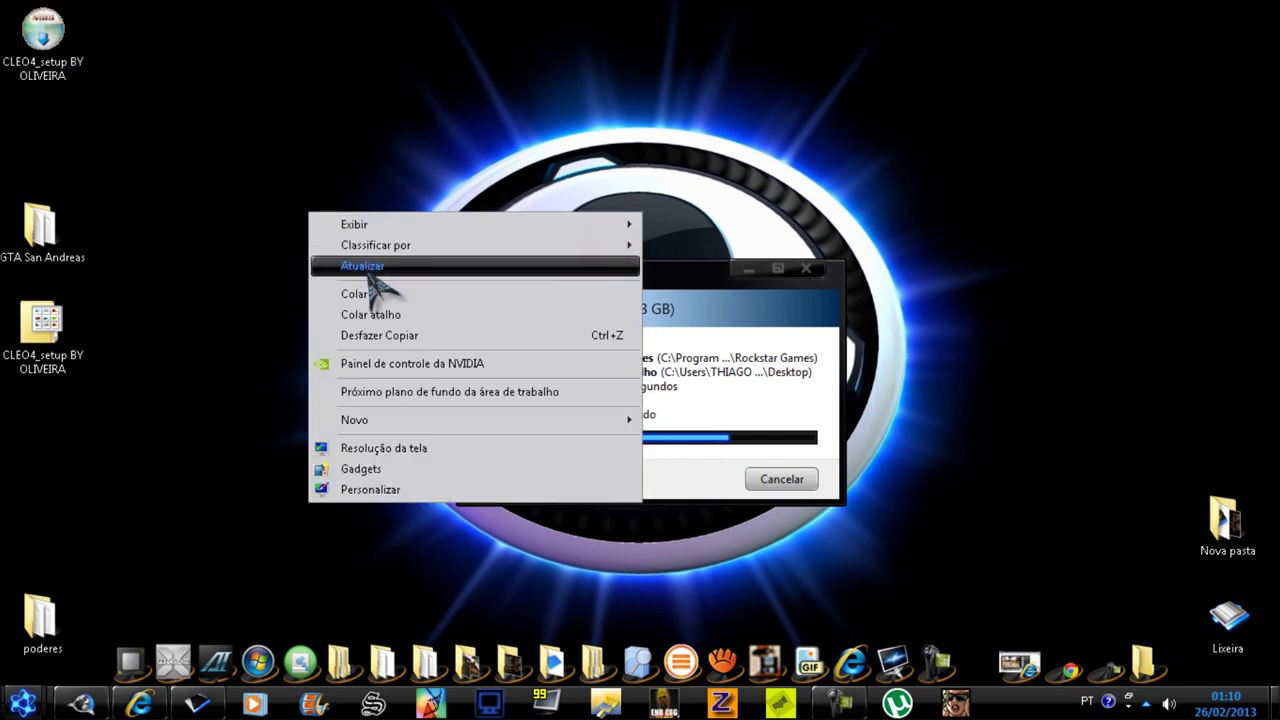
pyautogui.rightClick(221, 112)
pyautogui.click(335, 165)
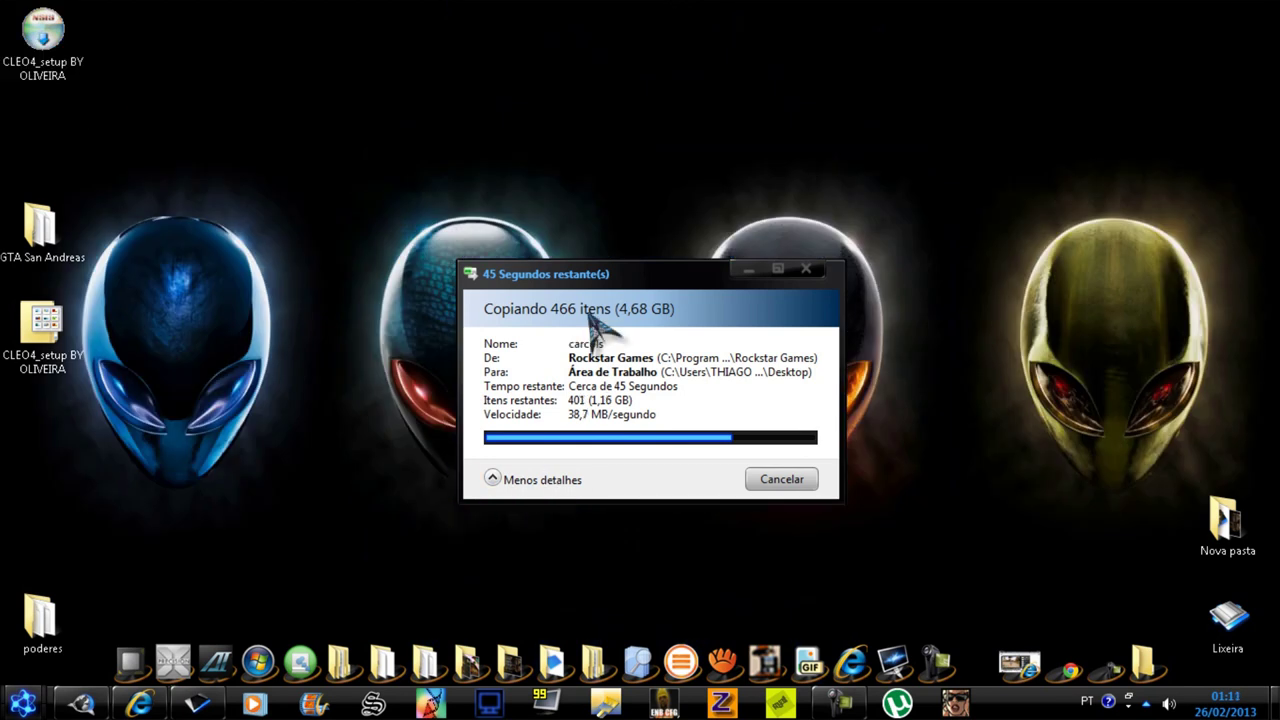
pyautogui.moveTo(625, 290); pyautogui.dragTo(629, 255)
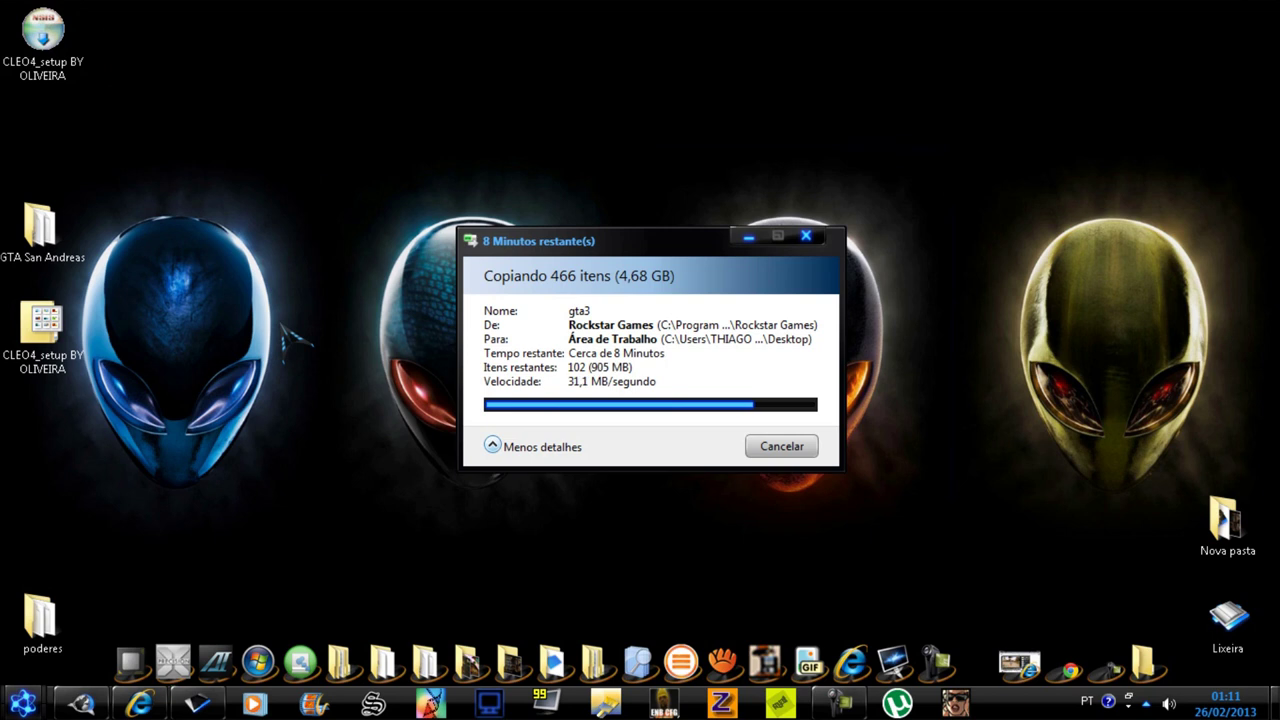
pyautogui.click(50, 45)
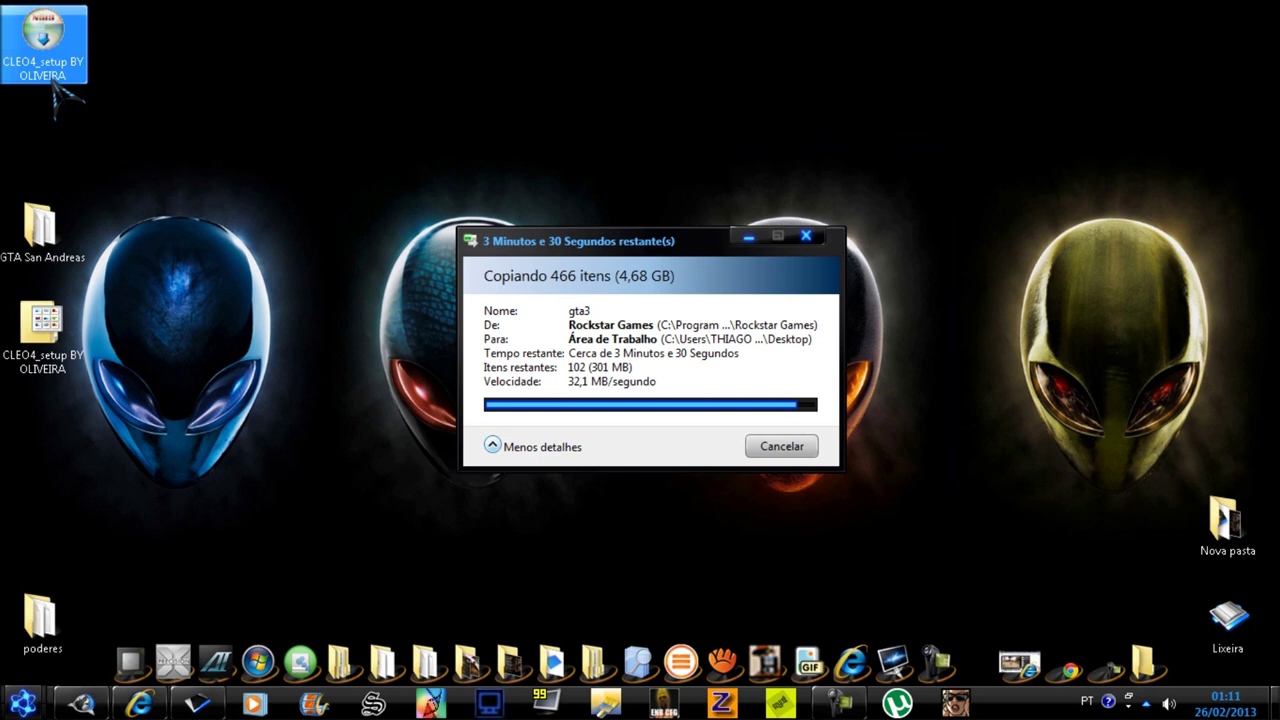
pyautogui.click(118, 90)
pyautogui.click(37, 61)
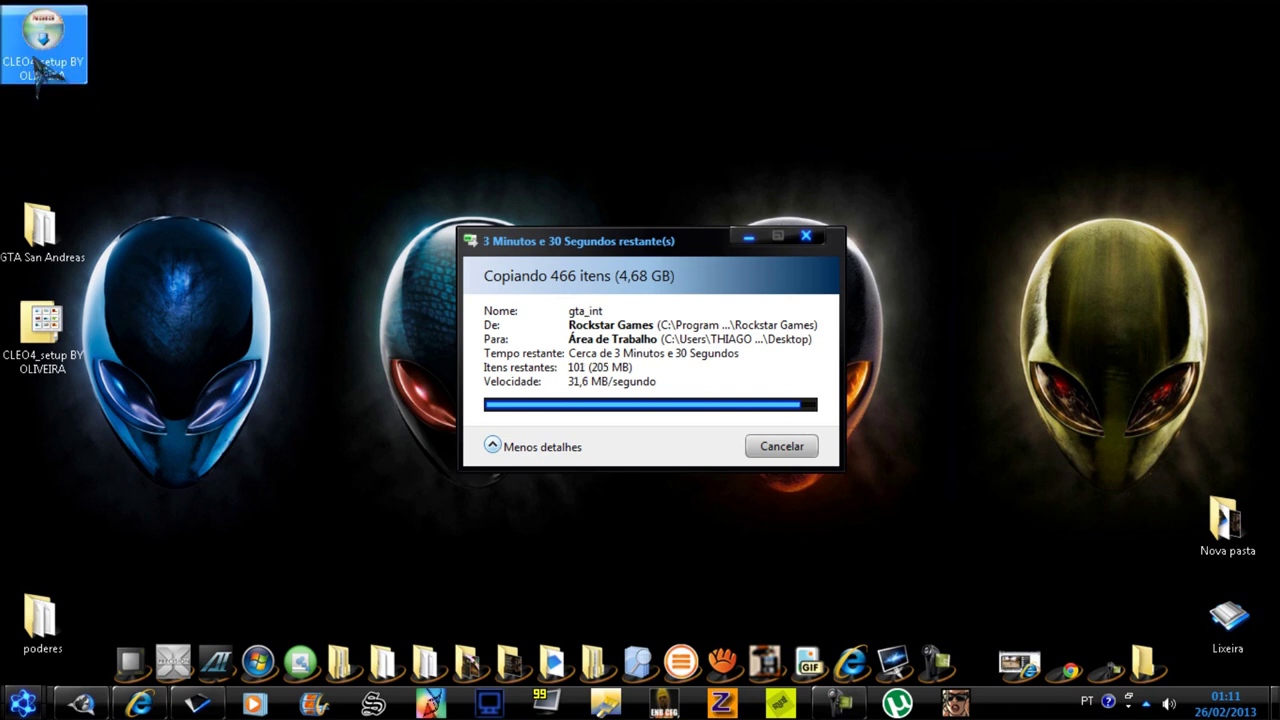
pyautogui.click(283, 103)
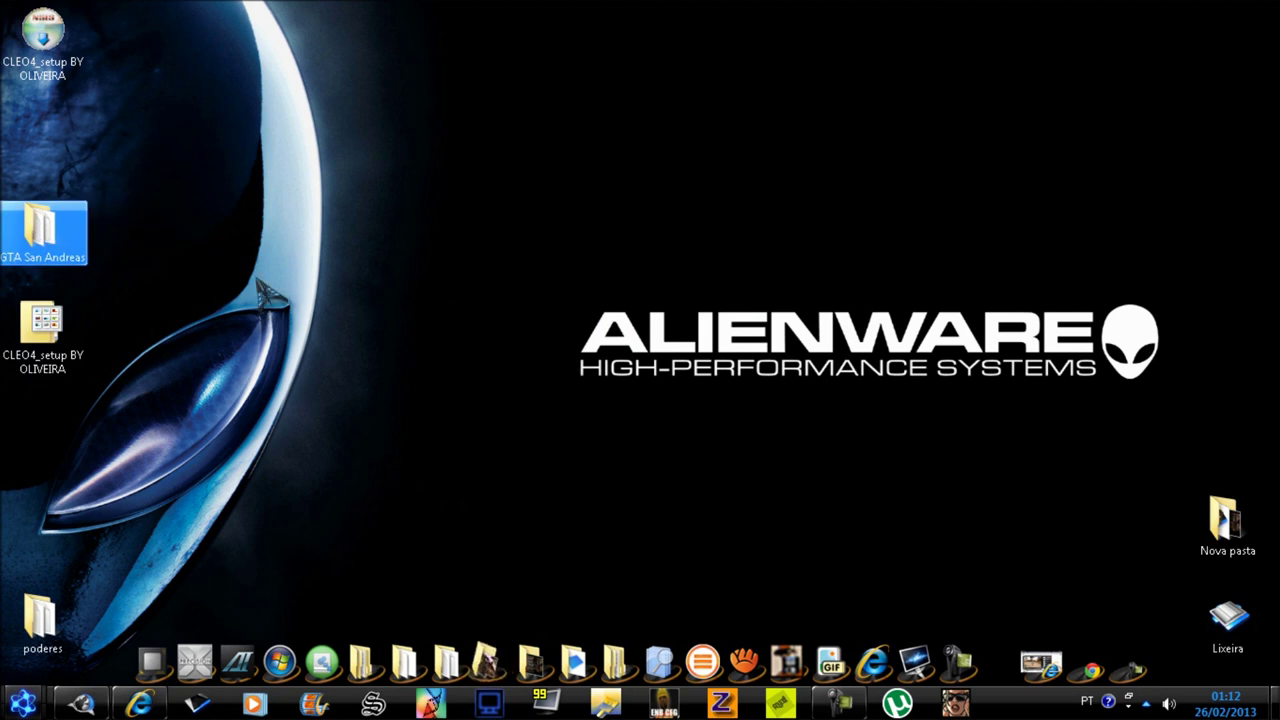
# Space out the CLEO4_setup archive and the GTA San Andreas folder on the desktop, and open the folder to look through its files
pyautogui.moveTo(43, 322); pyautogui.dragTo(45, 428)
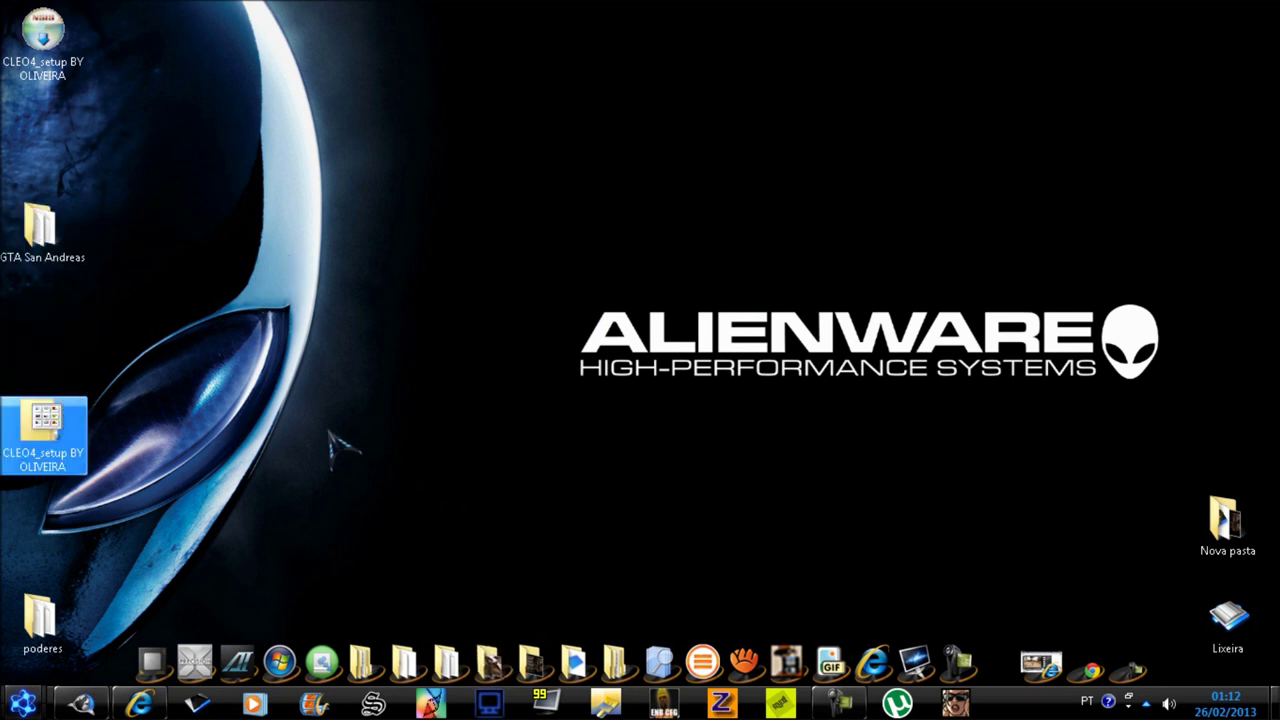
pyautogui.moveTo(84, 210); pyautogui.dragTo(542, 500)
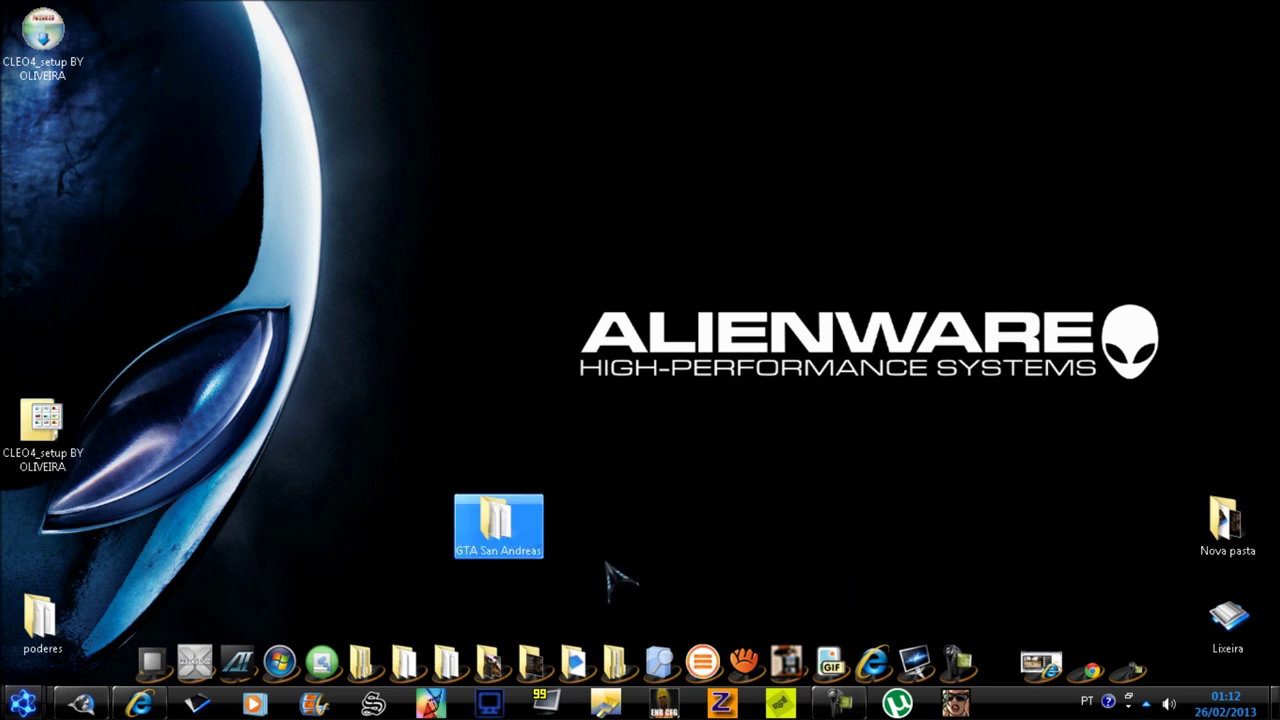
pyautogui.doubleClick(525, 525)
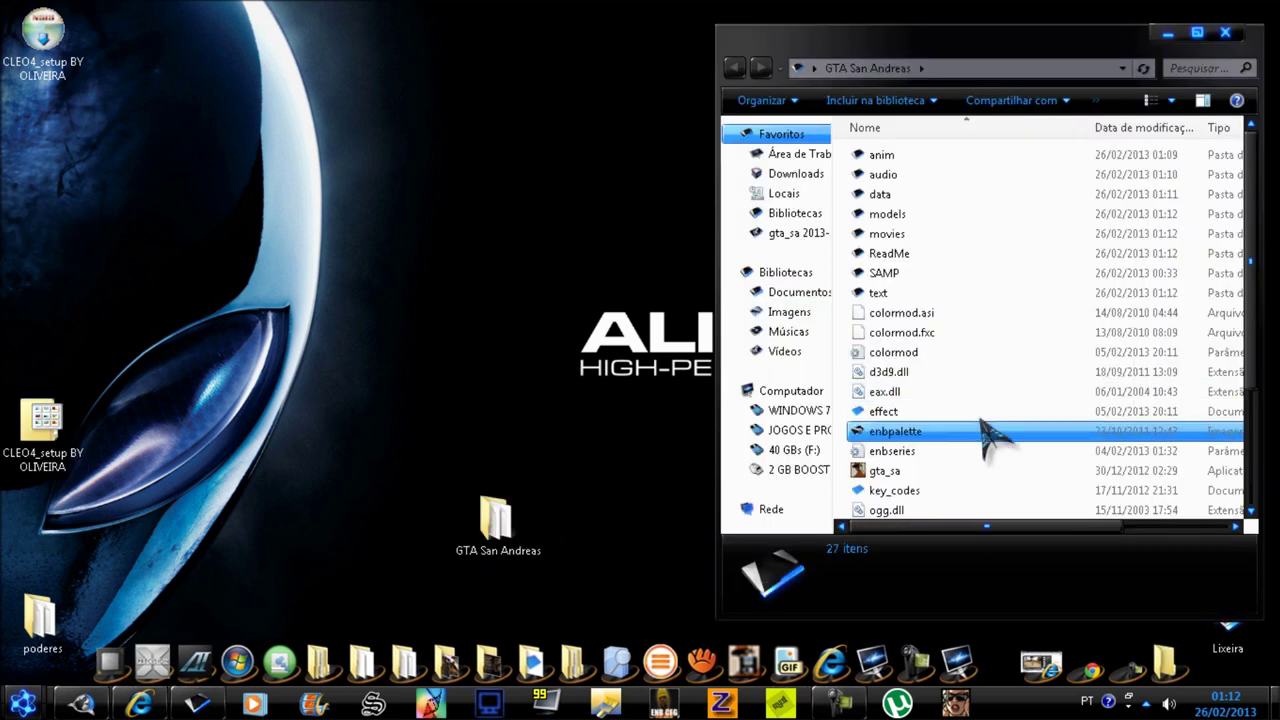
pyautogui.scroll(-3, 1020, 306)
pyautogui.scroll(3, 1020, 311)
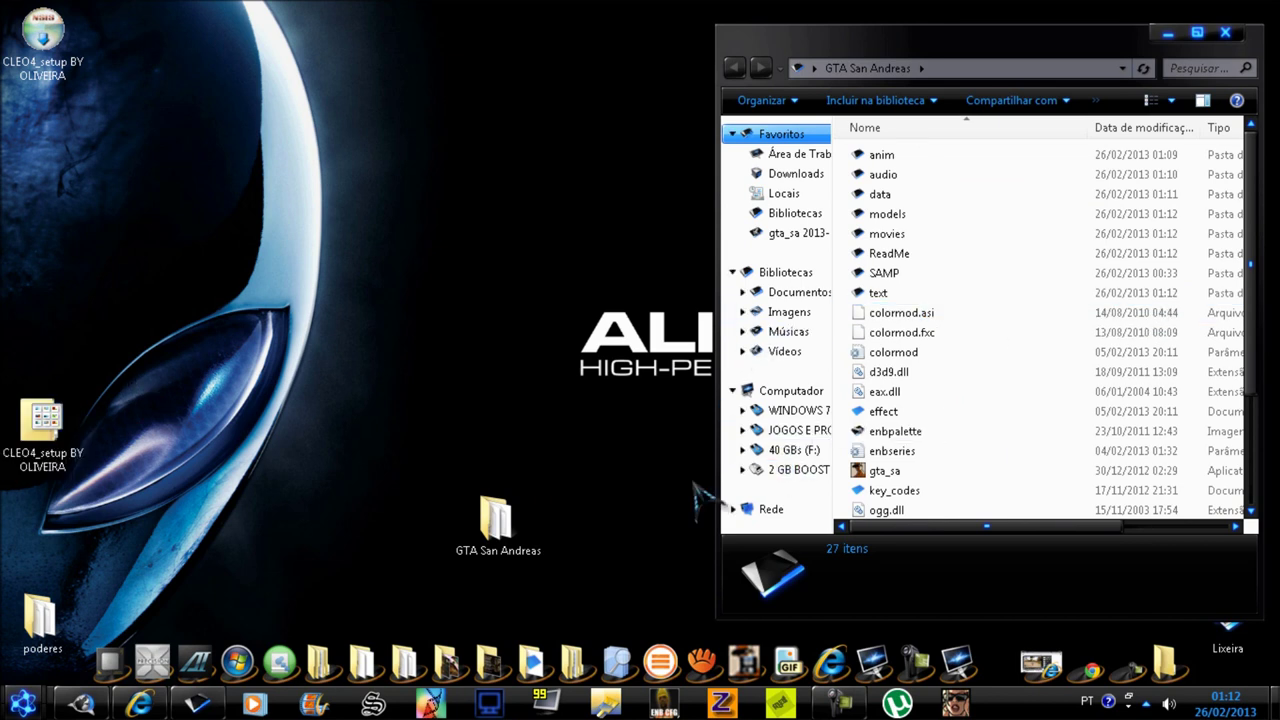
# Copy the cleo3 installer from the GTA MOD folder to the desktop and place it above the GTA San Andreas folder
pyautogui.click(362, 660)
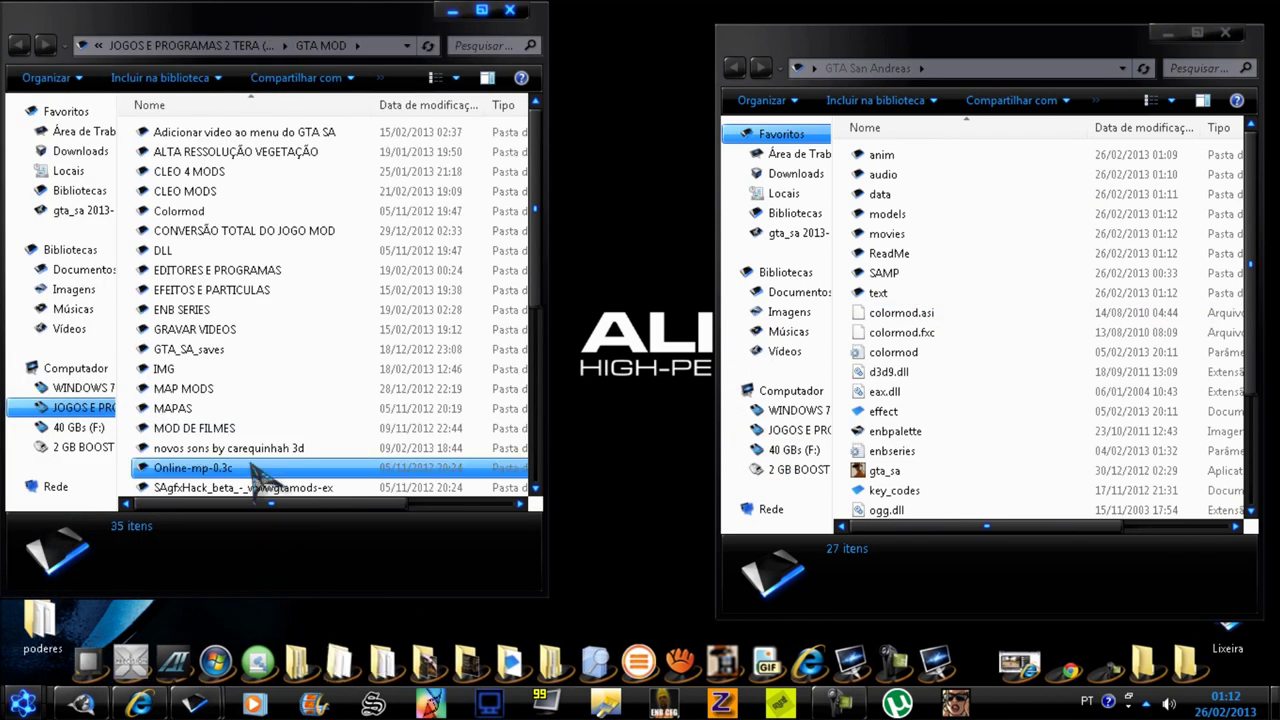
pyautogui.scroll(-4, 255, 478)
pyautogui.click(198, 330)
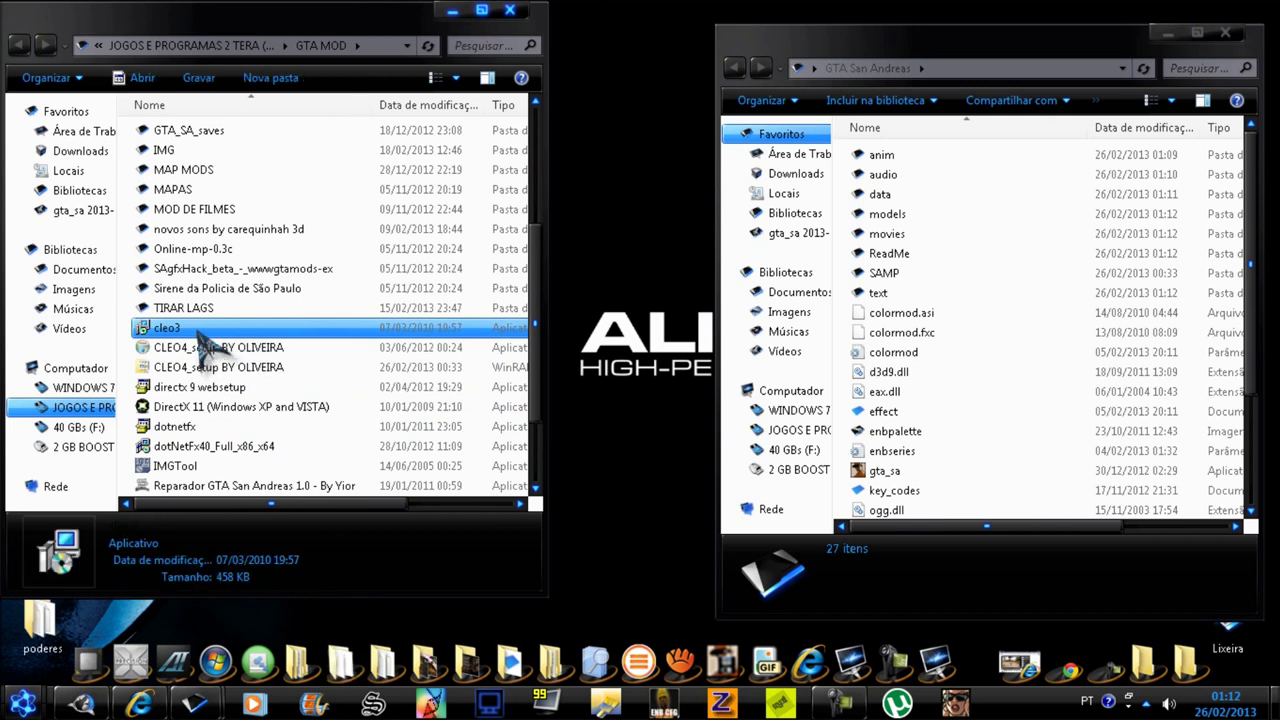
pyautogui.rightClick(205, 335)
pyautogui.click(330, 555)
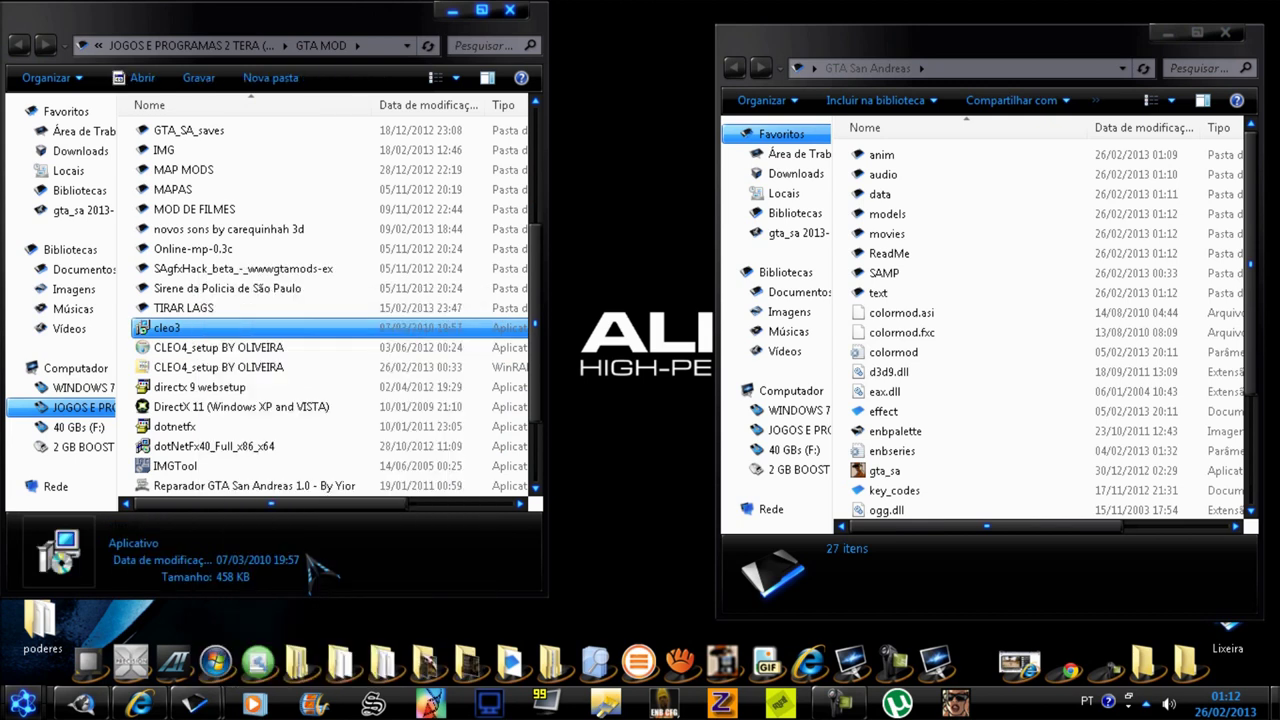
pyautogui.click(512, 10)
pyautogui.rightClick(206, 246)
pyautogui.click(310, 326)
pyautogui.moveTo(226, 145); pyautogui.dragTo(410, 345)
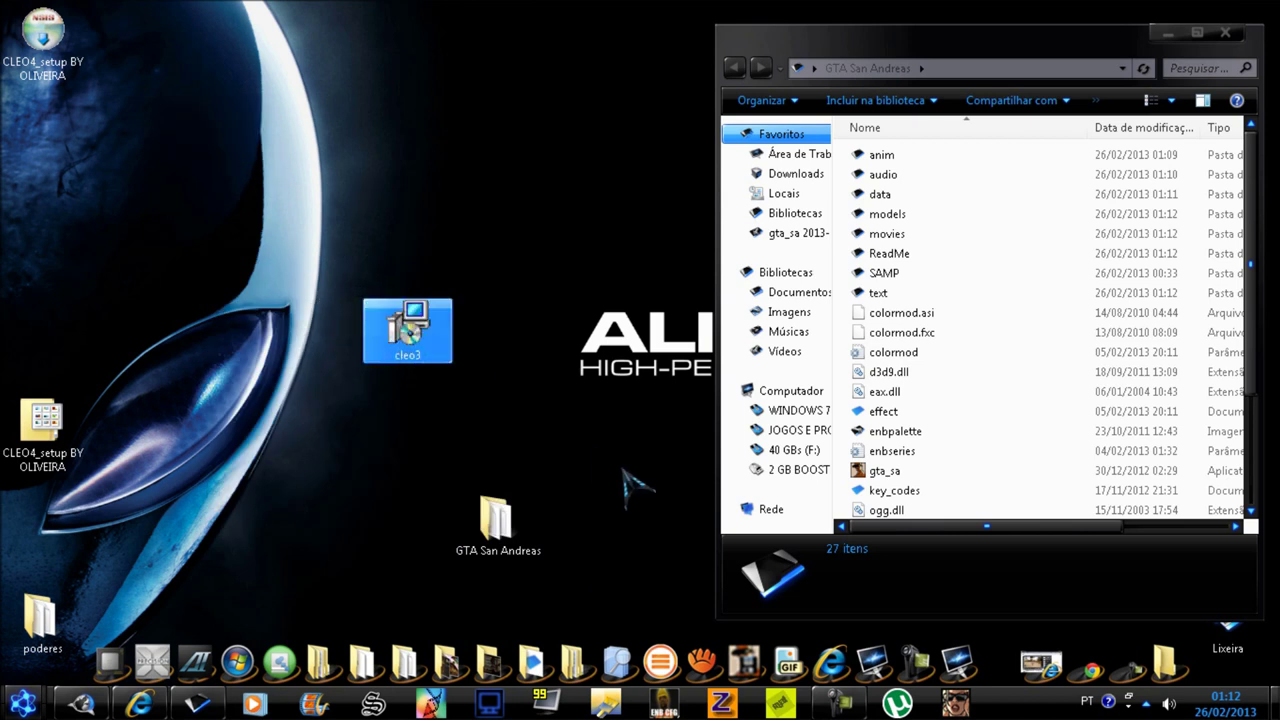
# Run the cleo3 installer, accept the license agreement and advance to the GTA San Andreas directory selection
pyautogui.press('Return')
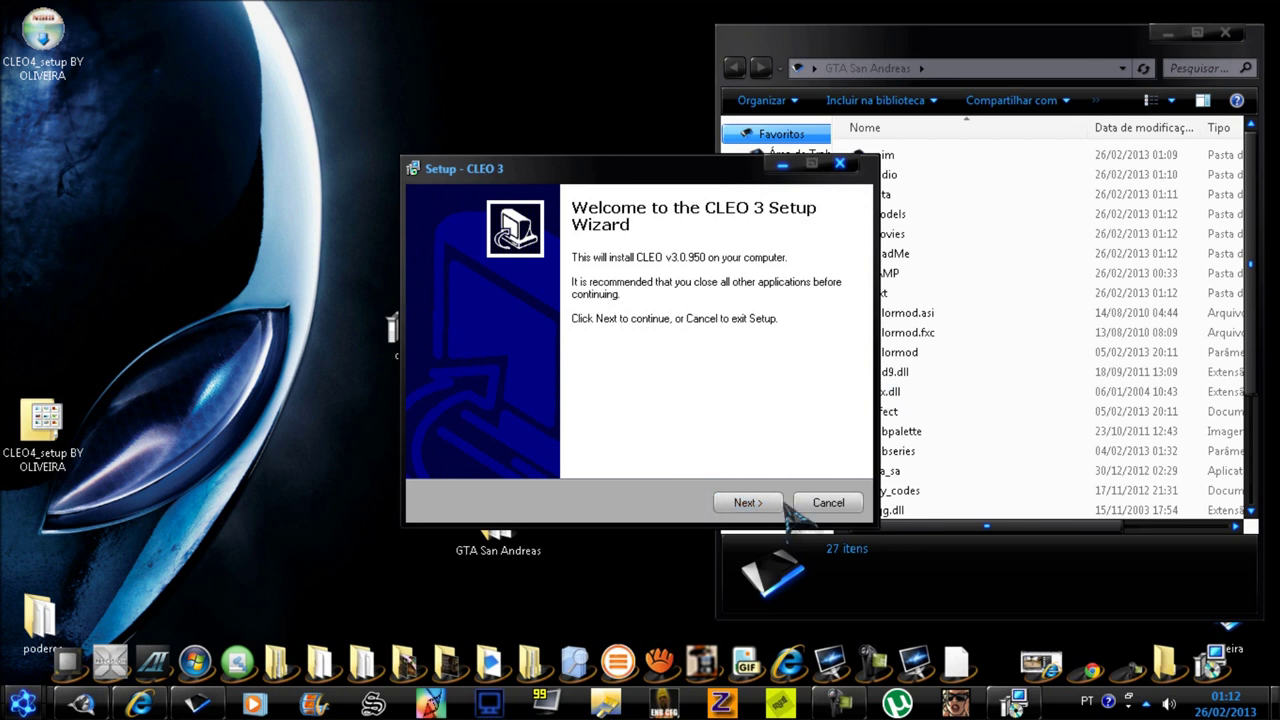
pyautogui.click(764, 502)
pyautogui.click(532, 450)
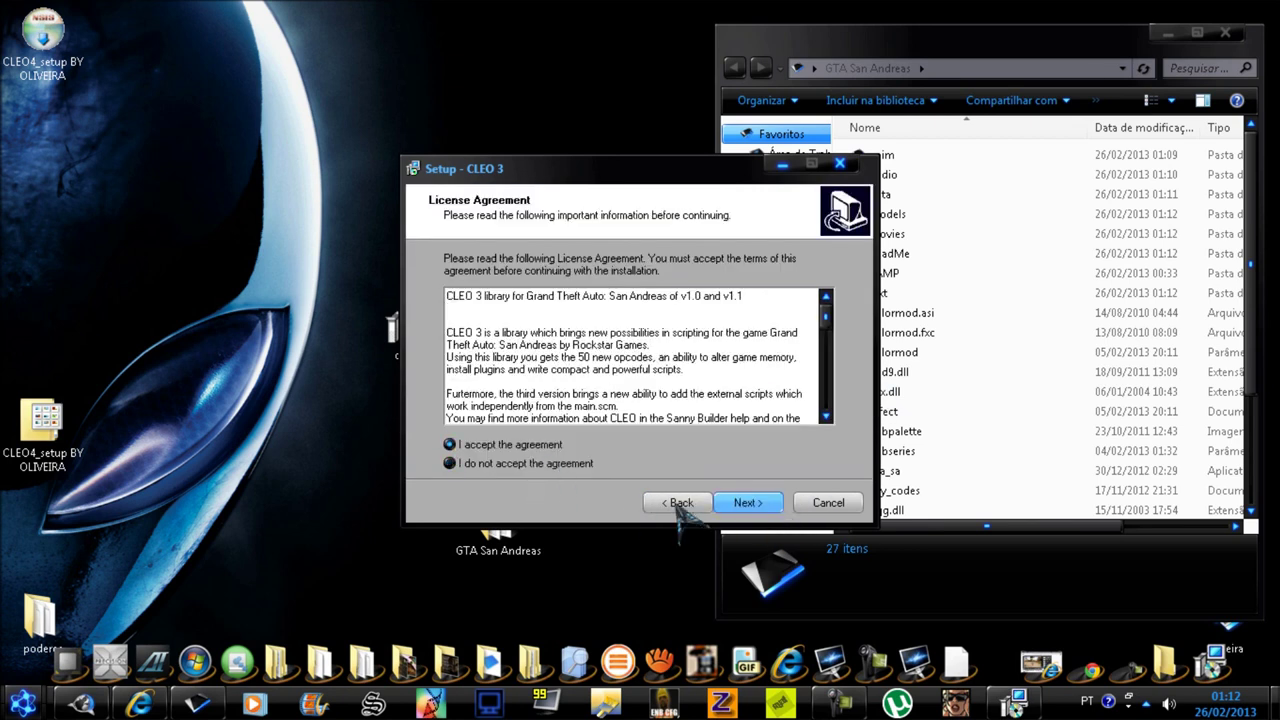
pyautogui.click(740, 503)
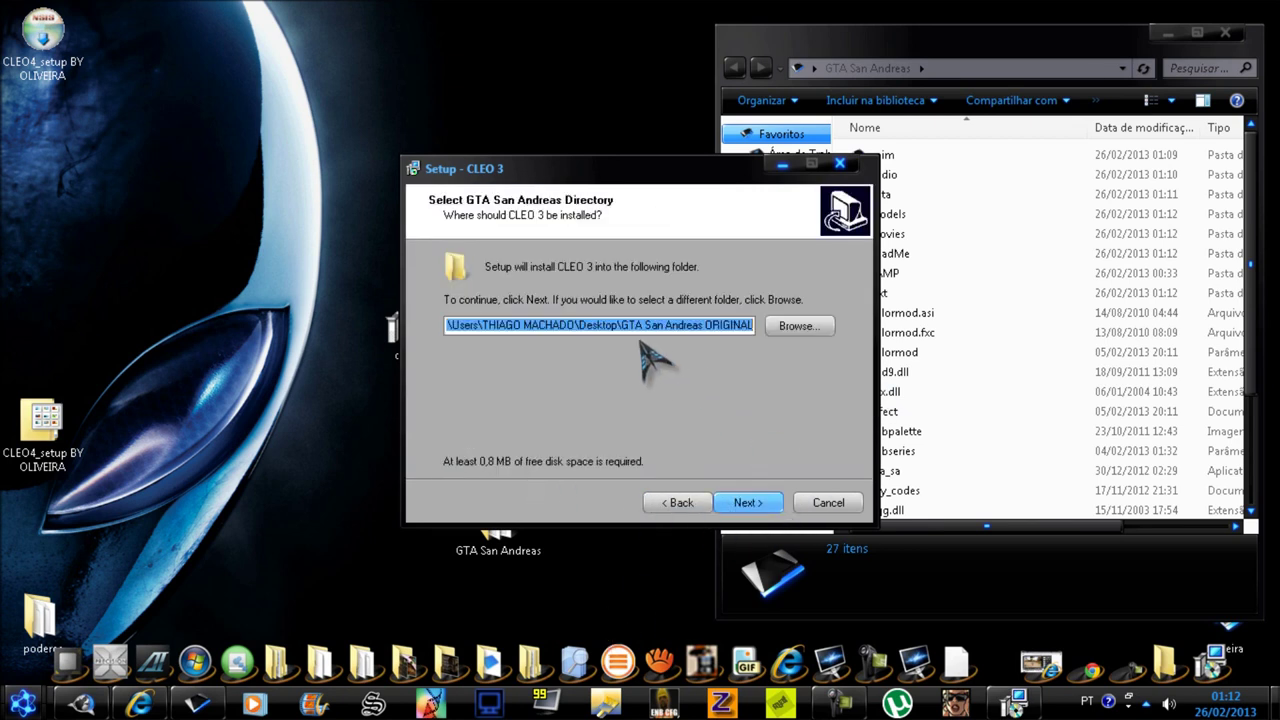
# Browse for the CLEO 3 installation directory and choose the GTA San Andreas ORIGINAL folder on the desktop
pyautogui.click(820, 327)
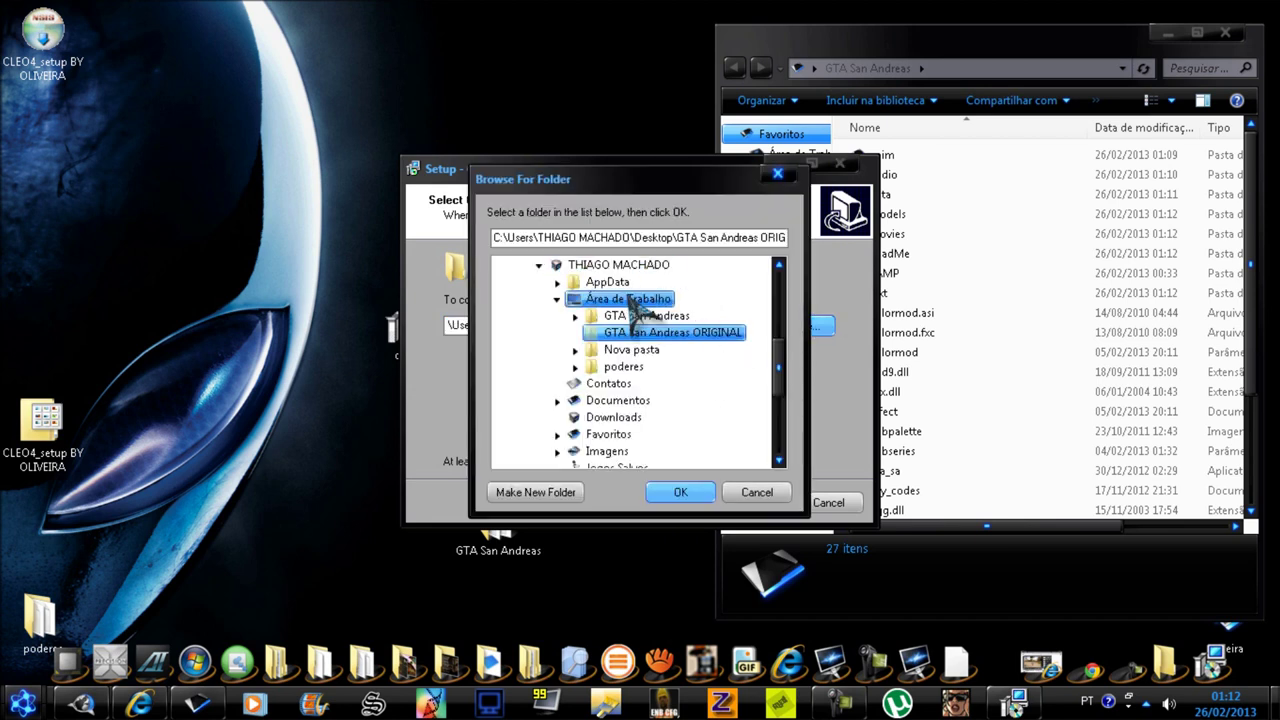
pyautogui.click(968, 45)
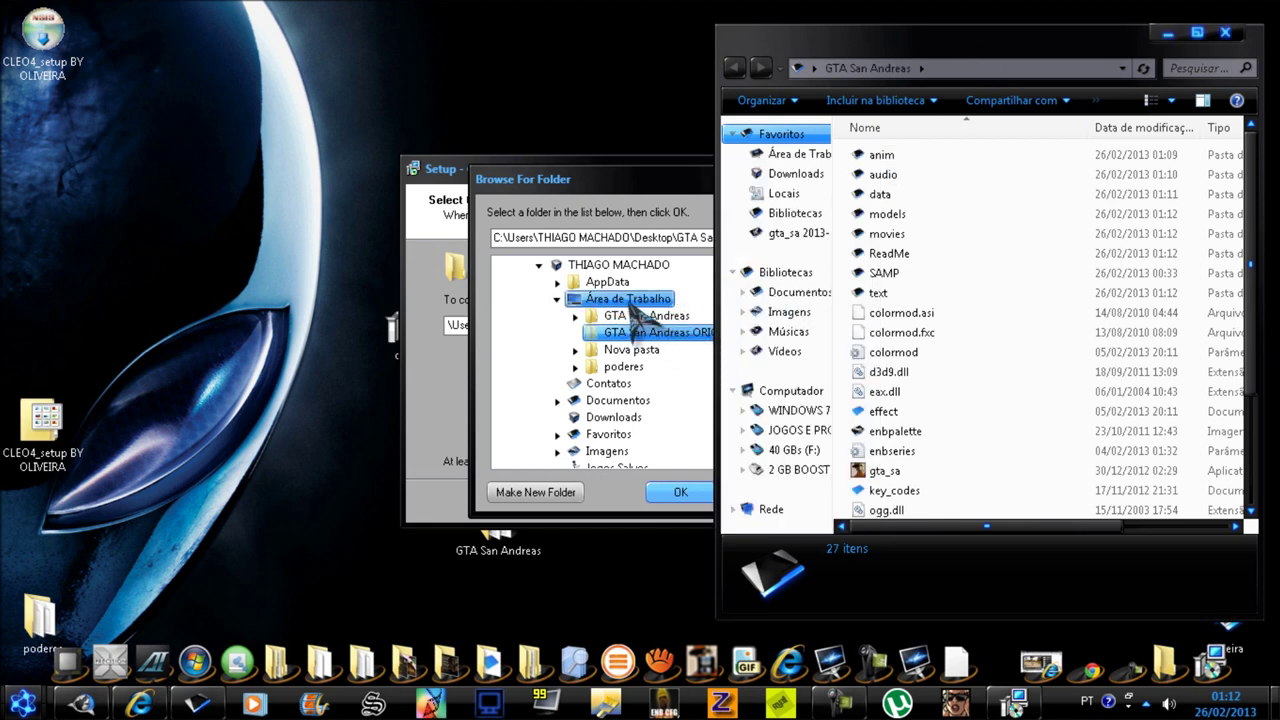
pyautogui.click(578, 213)
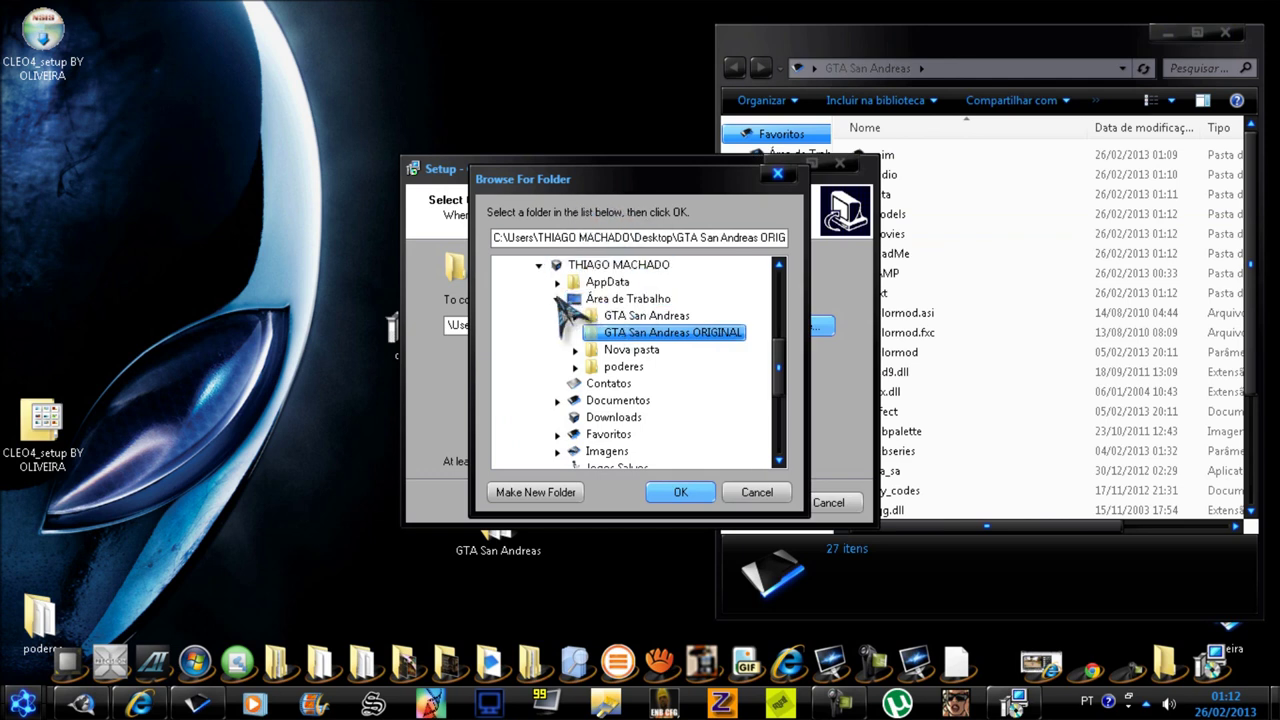
pyautogui.doubleClick(557, 299)
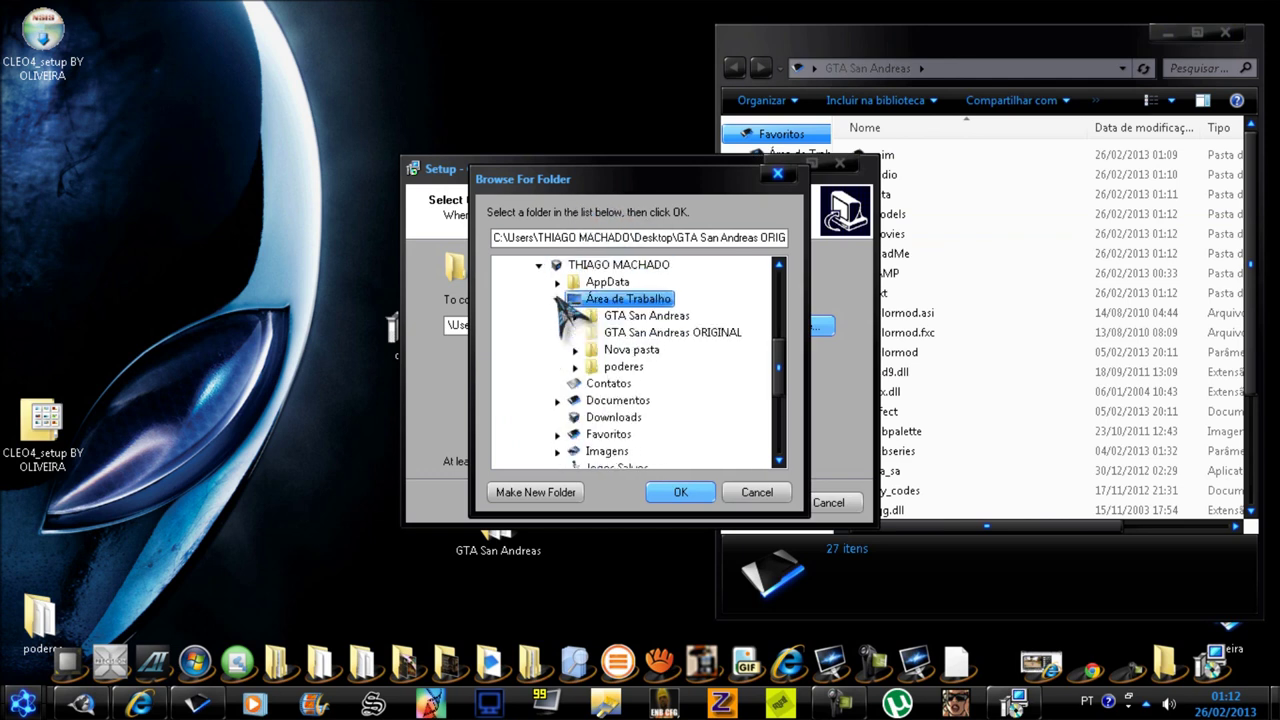
pyautogui.click(703, 334)
pyautogui.click(679, 493)
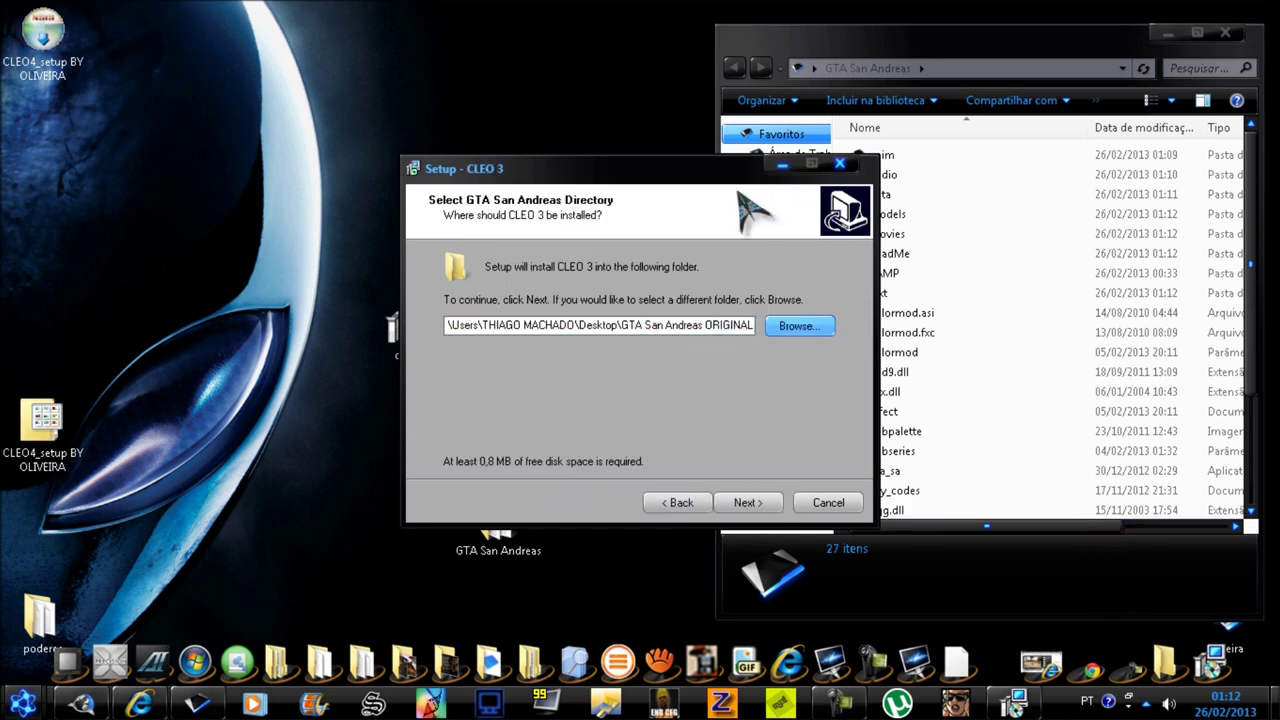
# Place the CLEO 3 setup window beside the open GTA San Andreas folder and examine the files in that folder
pyautogui.moveTo(540, 168); pyautogui.dragTo(325, 150)
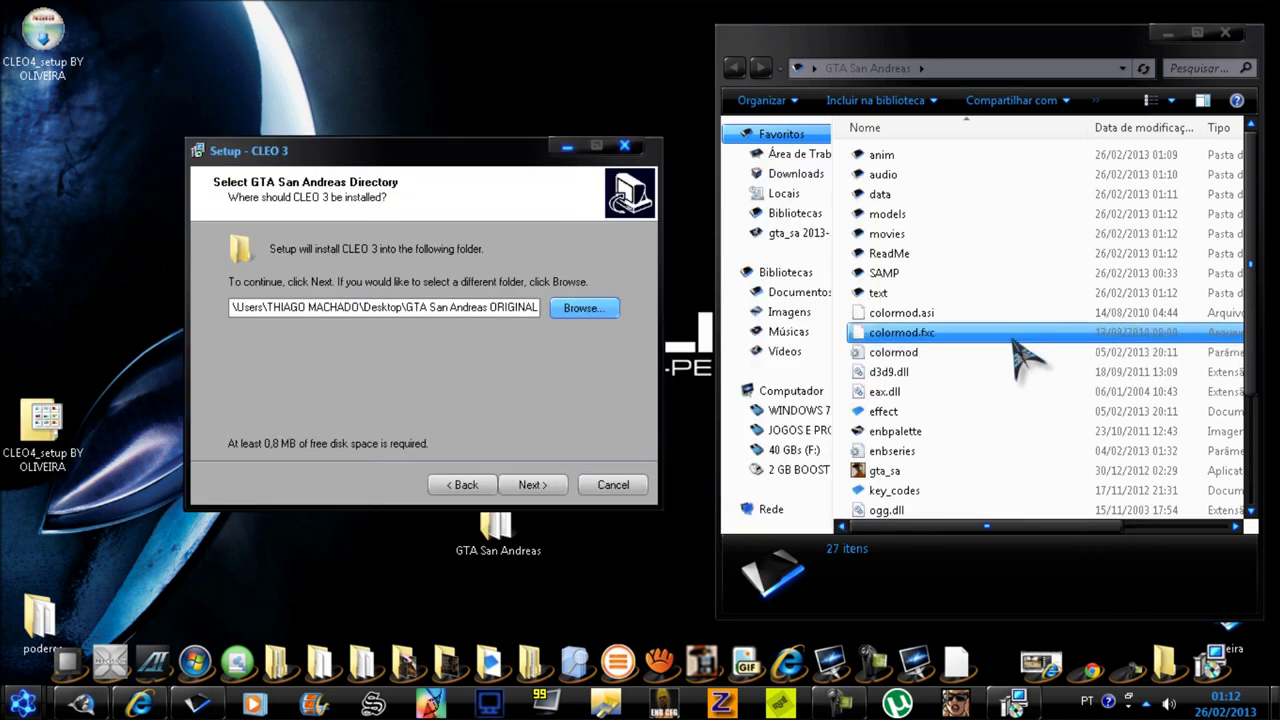
pyautogui.click(1015, 314)
pyautogui.scroll(-3, 1020, 330)
pyautogui.scroll(1, 1020, 330)
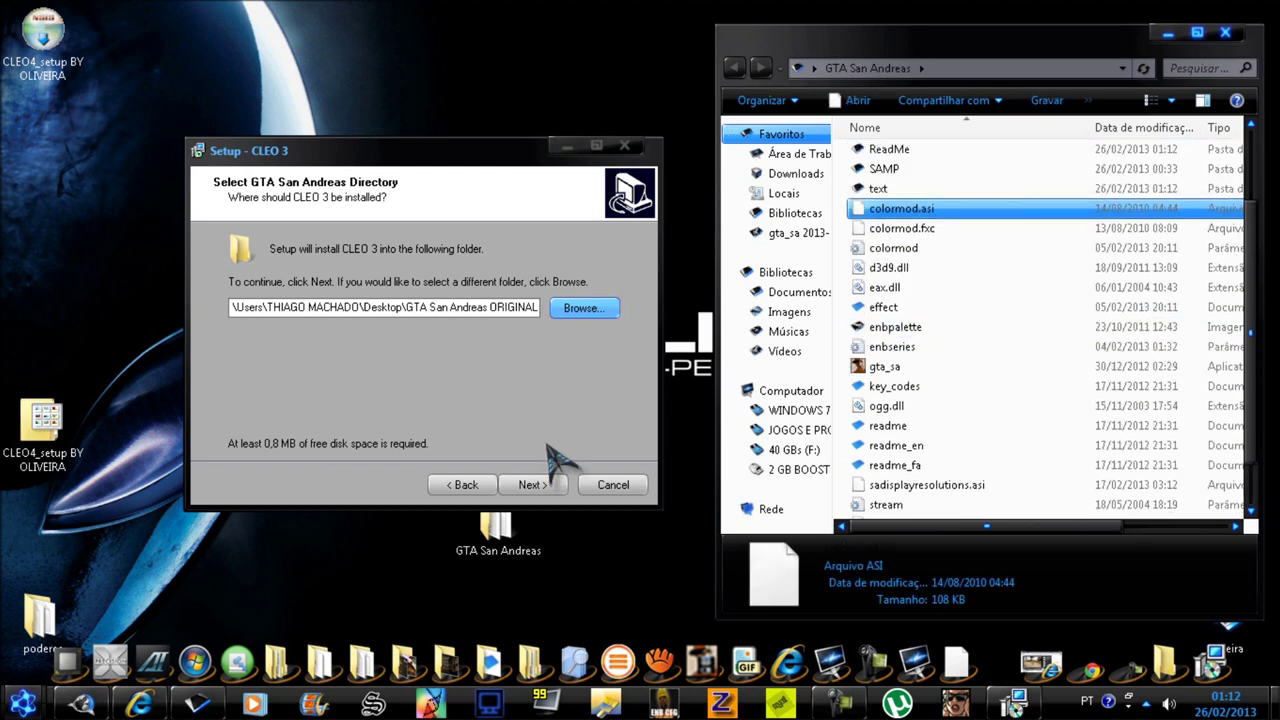
# Change the CLEO 3 installation directory to the GTA San Andreas folder on the desktop
pyautogui.click(535, 485)
pyautogui.click(715, 420)
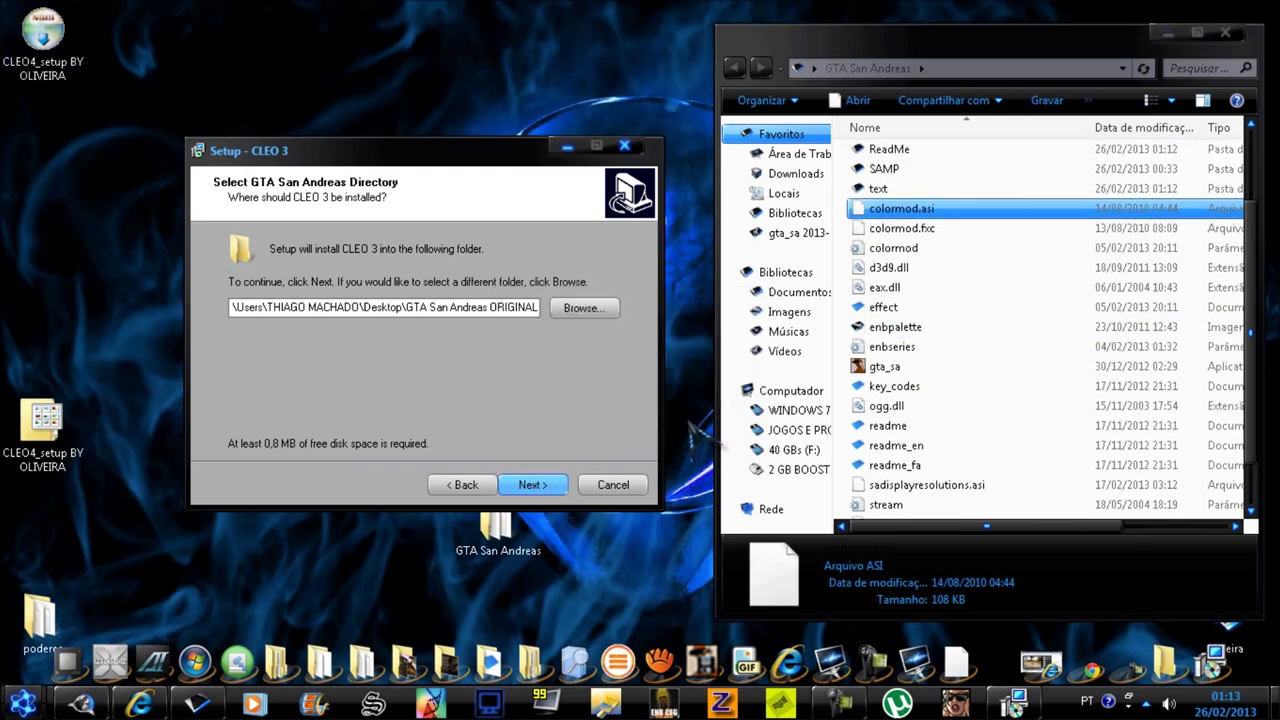
pyautogui.click(584, 310)
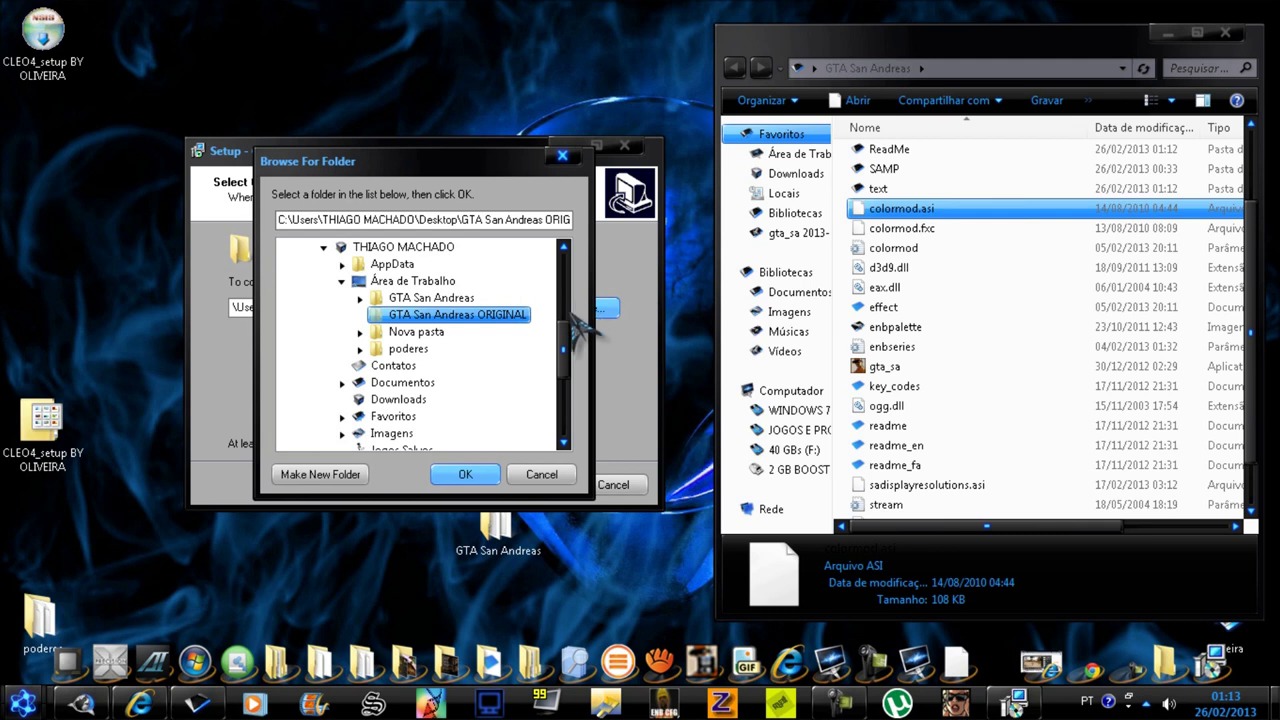
pyautogui.click(430, 298)
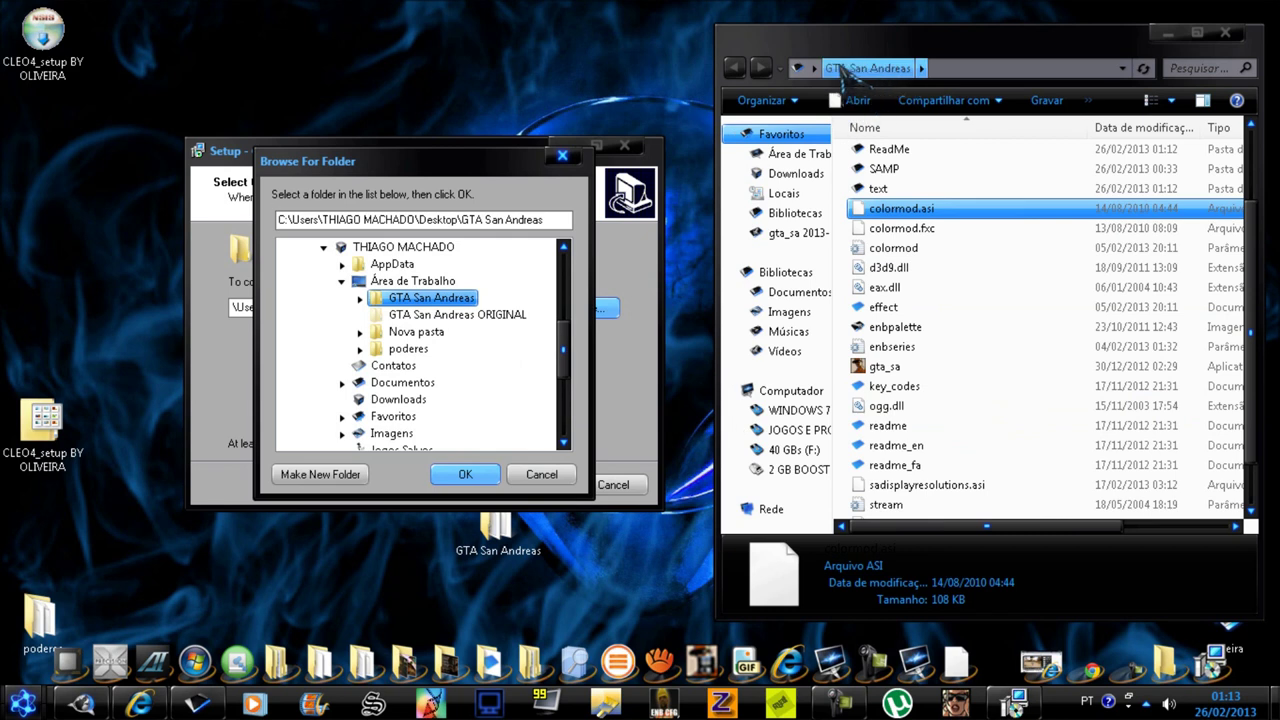
pyautogui.click(475, 474)
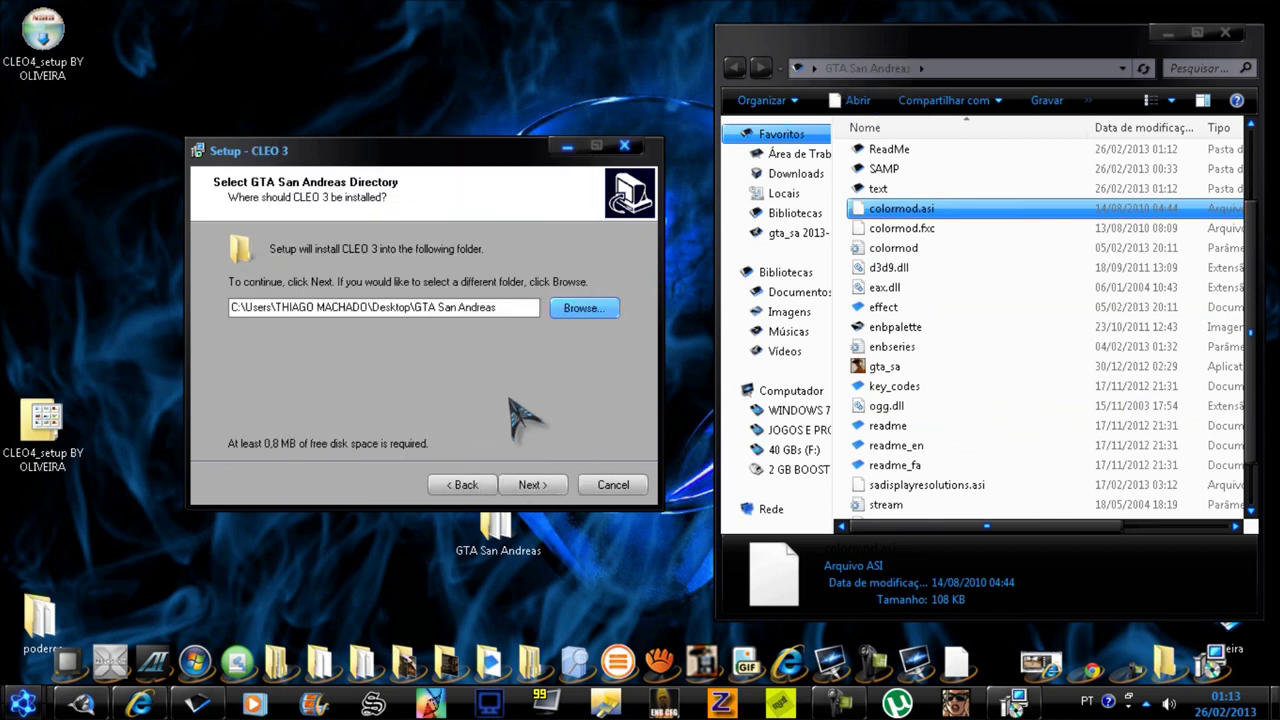
# Install CLEO 3 with the full installation components and the Sanny Builder 3 folder for the SASCM.INI update, and finish the setup
pyautogui.click(530, 485)
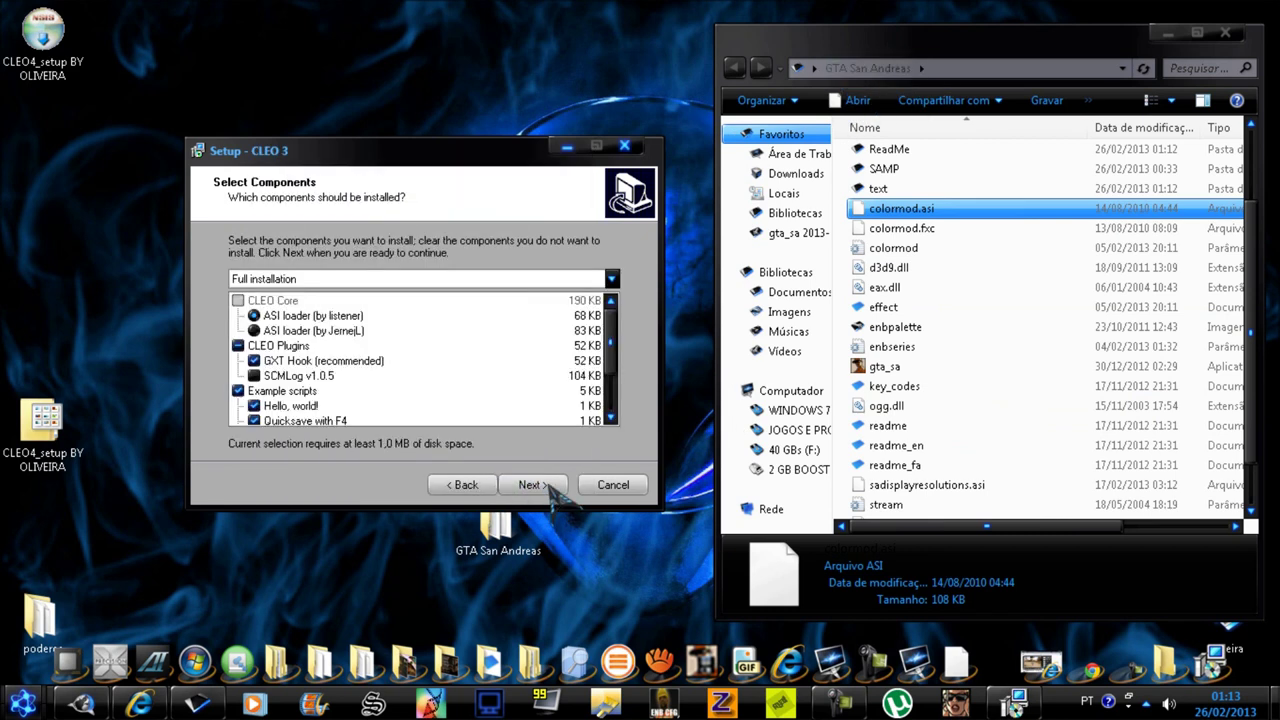
pyautogui.click(549, 481)
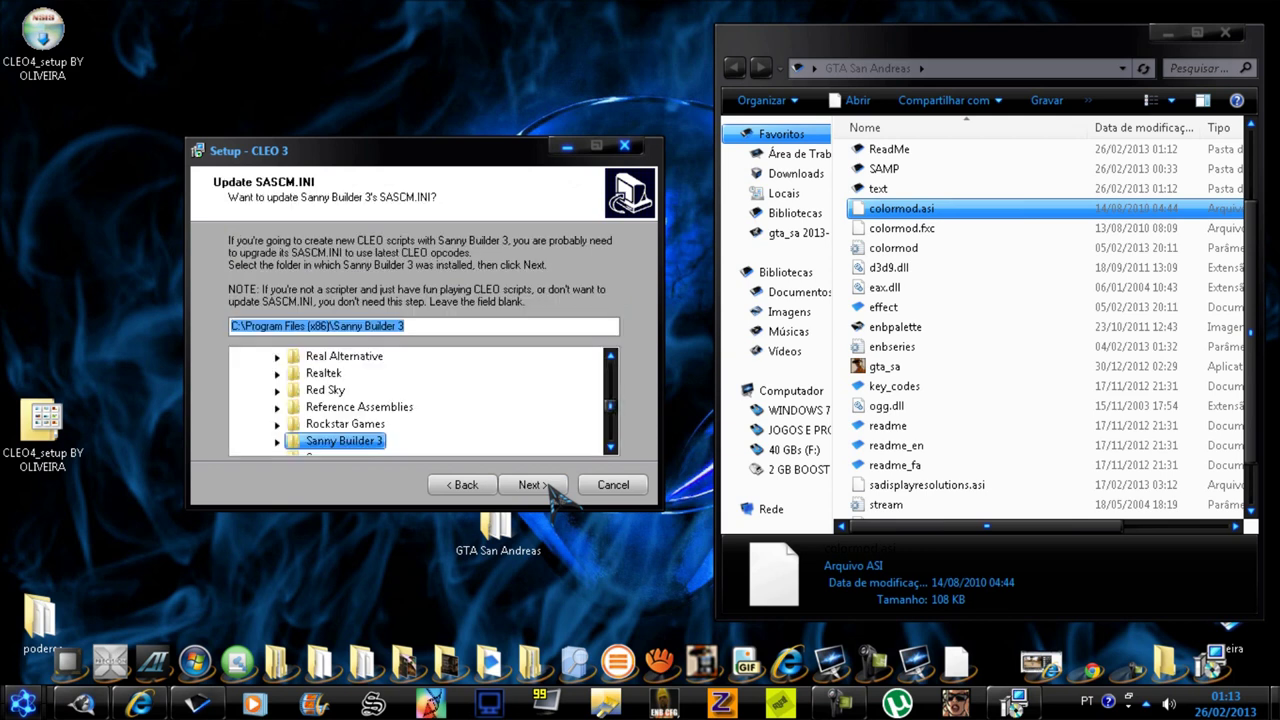
pyautogui.click(549, 485)
pyautogui.click(549, 485)
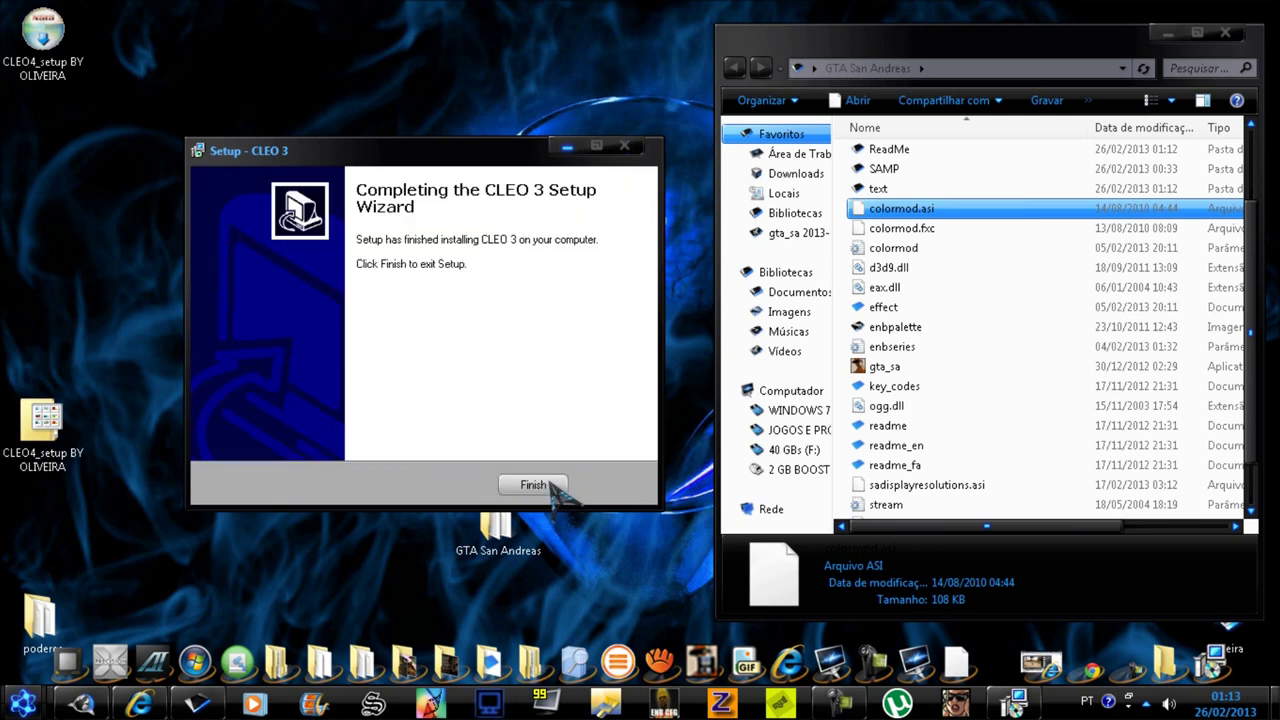
pyautogui.click(535, 485)
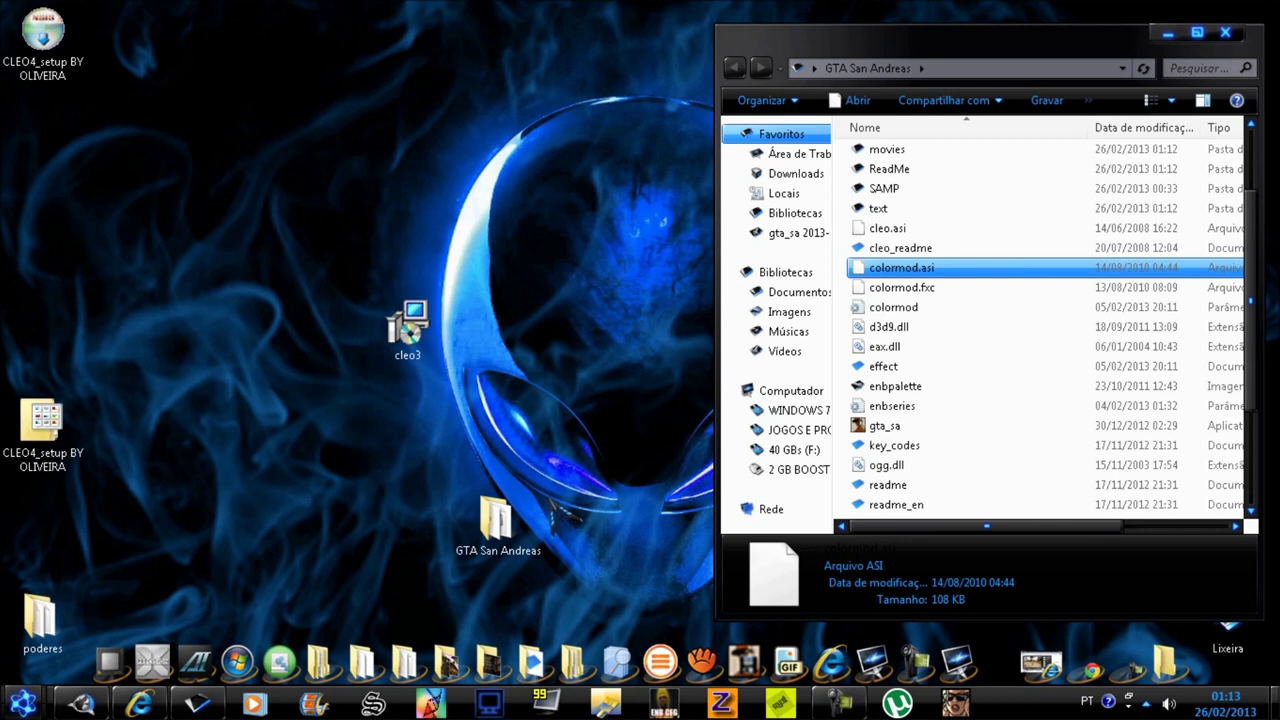
# Check for cleo.asi in the GTA San Andreas folder and open its CLEO folder
pyautogui.keyDown('ctrl'); pyautogui.click(905, 230); pyautogui.keyUp('ctrl')
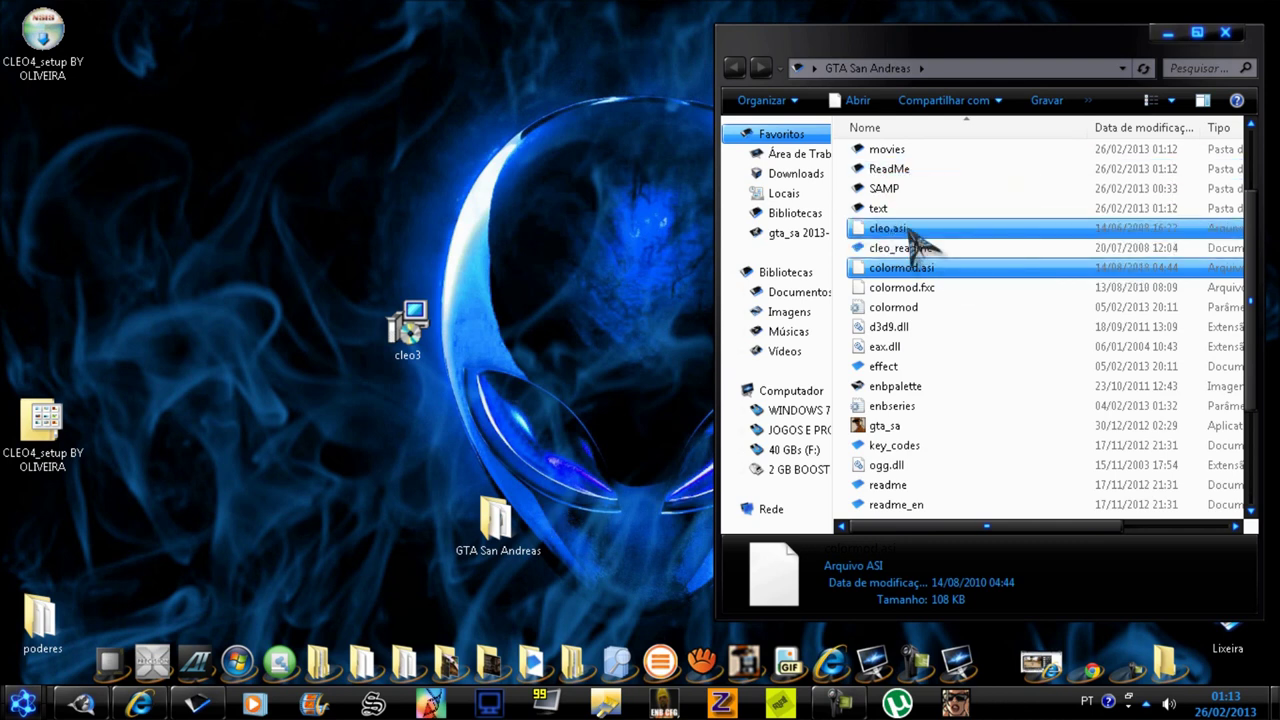
pyautogui.click(943, 269)
pyautogui.scroll(2, 957, 250)
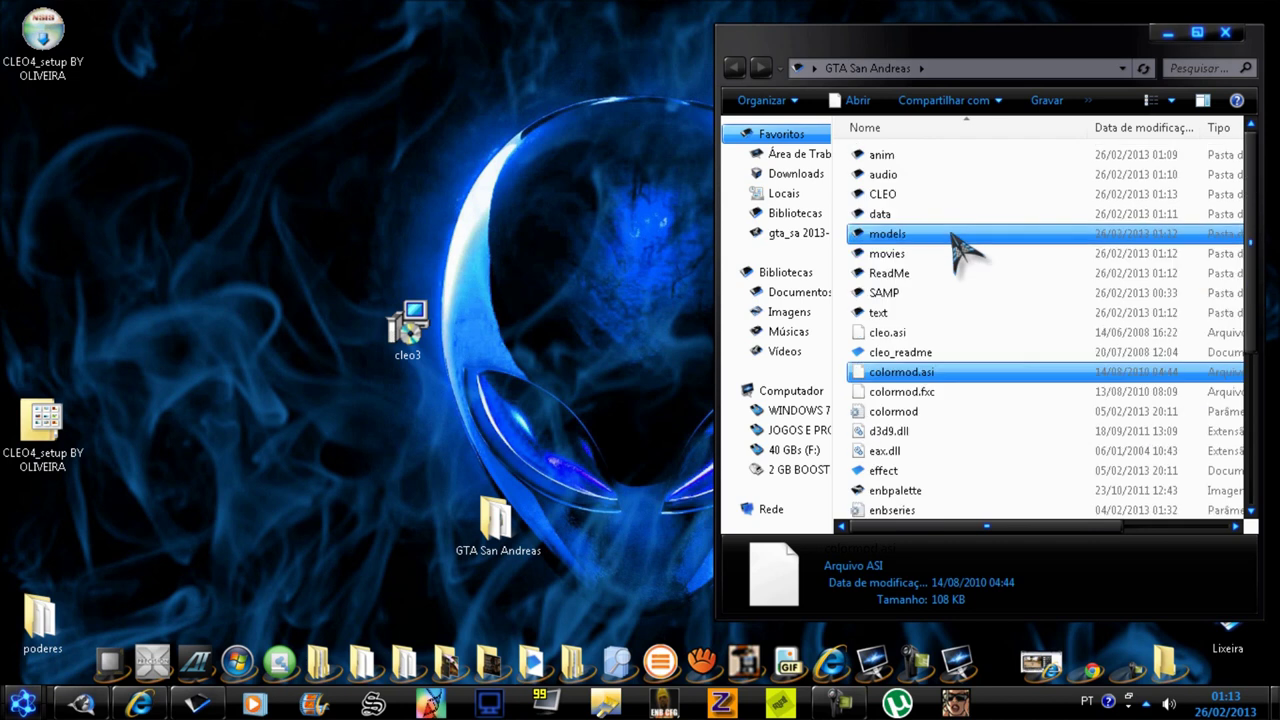
pyautogui.doubleClick(891, 196)
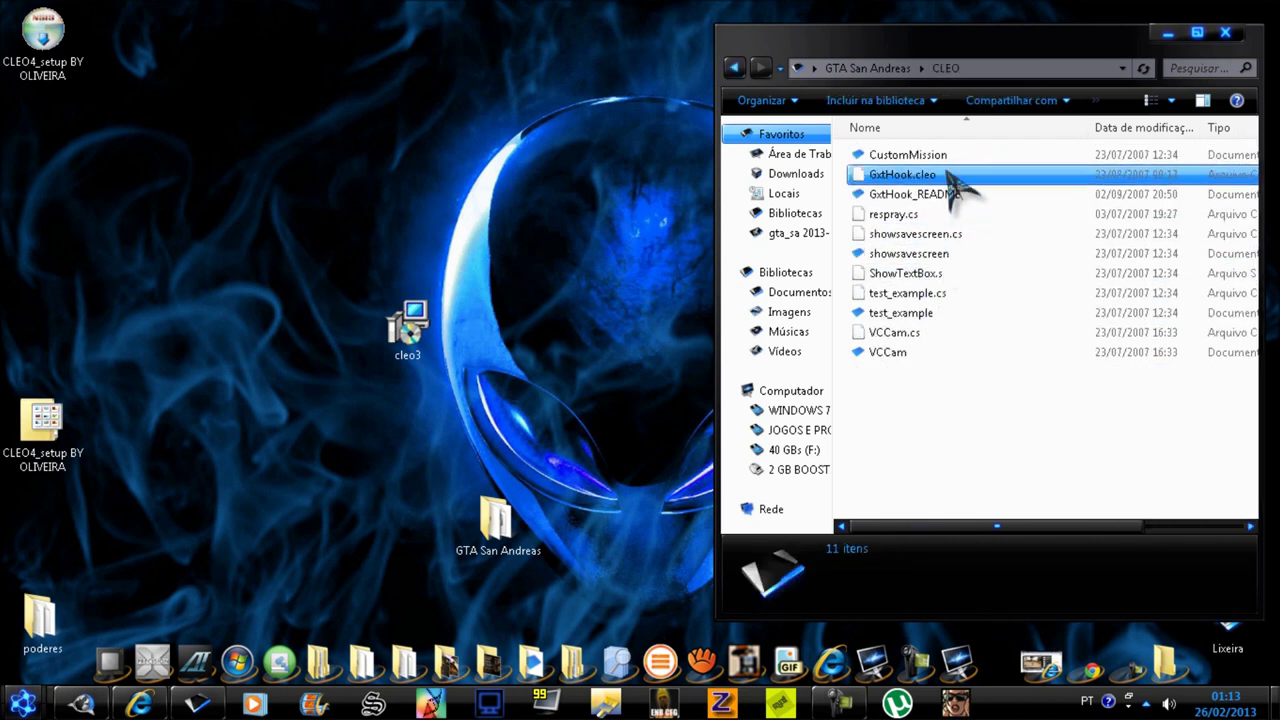
# Delete the files from GxtHook_README through VCCam in the CLEO folder, keeping CustomMission and GxtHook.cleo
pyautogui.click(975, 195)
pyautogui.moveTo(976, 196); pyautogui.dragTo(968, 555)
pyautogui.press('Delete')
pyautogui.press('Return')
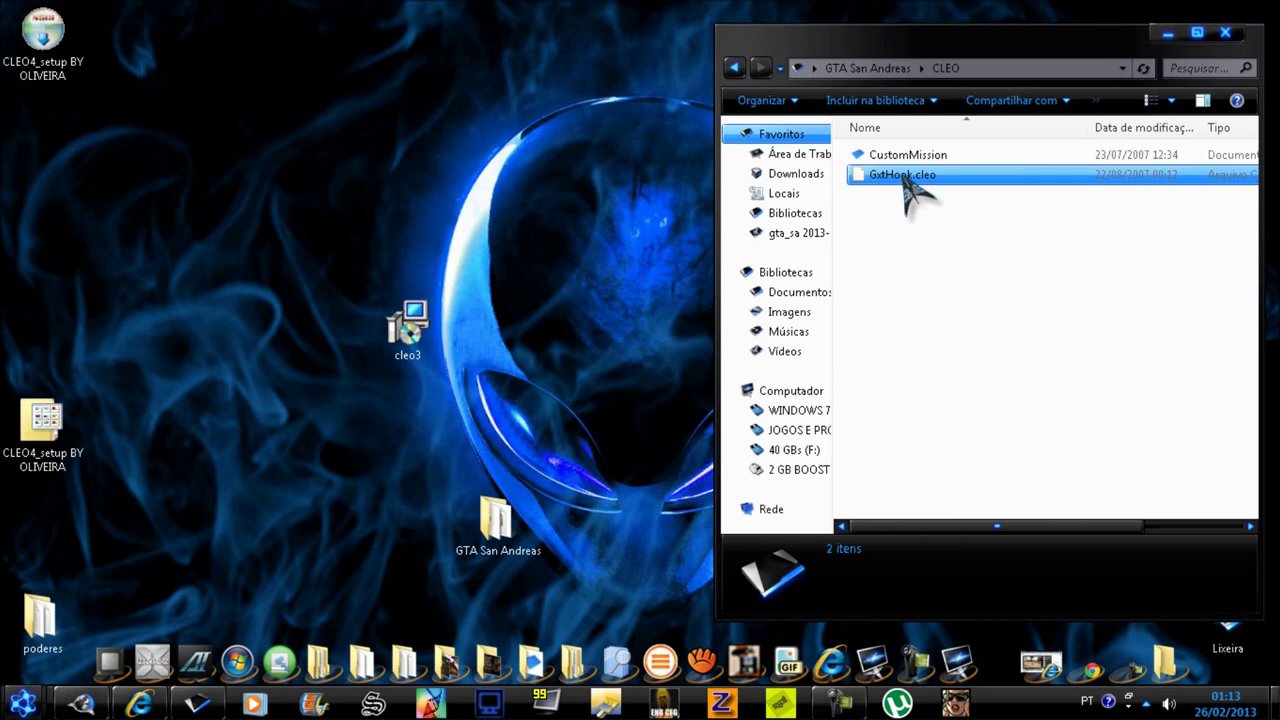
# Return to the GTA San Andreas folder and examine its folders and files after the CLEO 3 installation
pyautogui.click(734, 68)
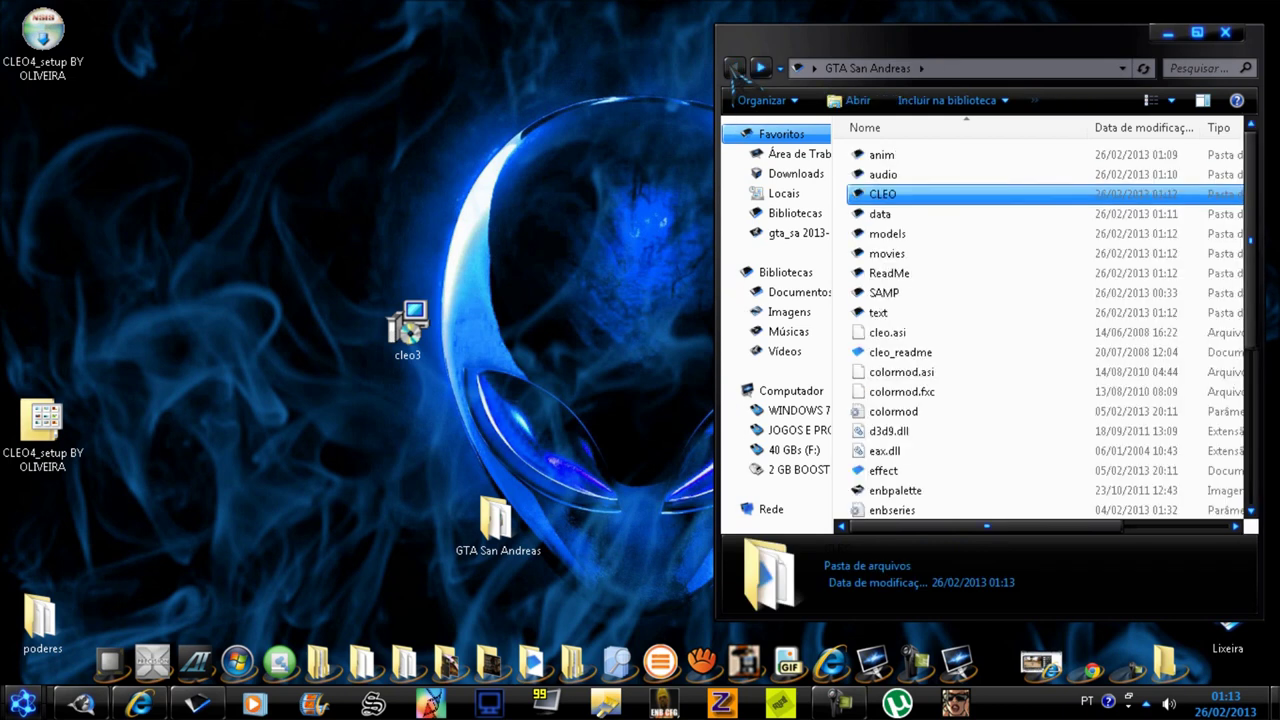
pyautogui.click(540, 522)
pyautogui.scroll(-1, 960, 245)
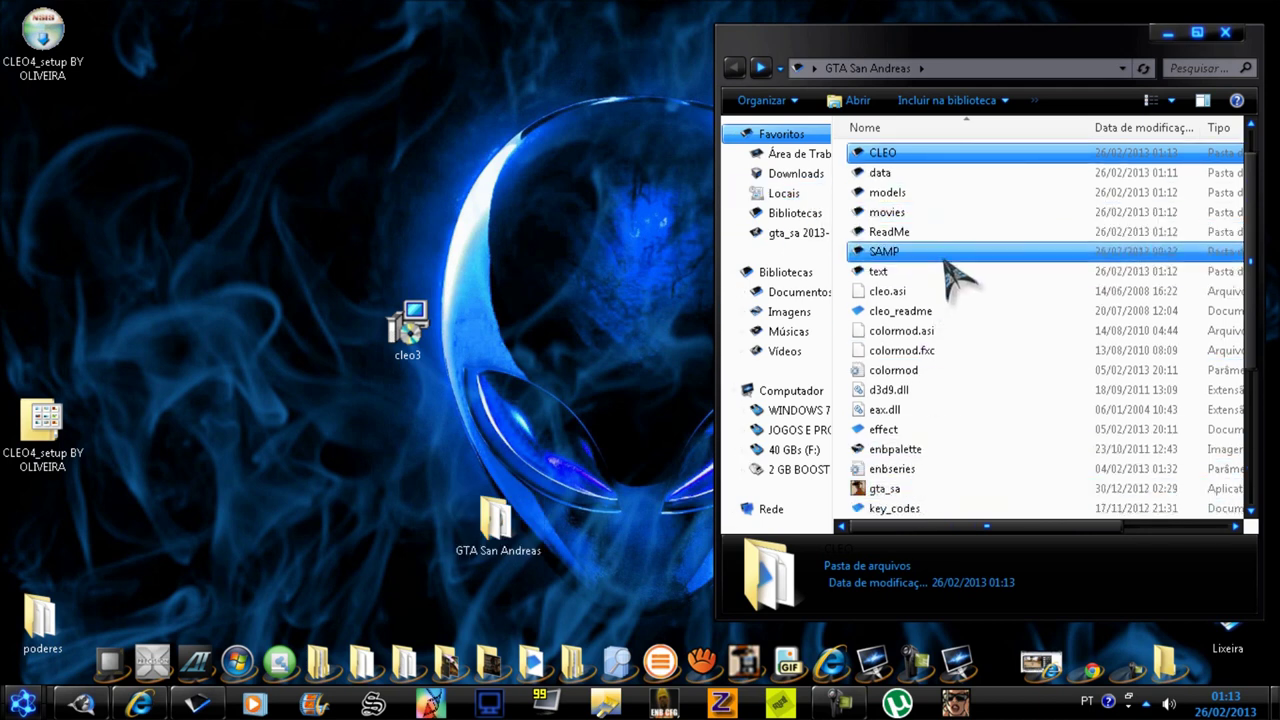
pyautogui.scroll(-3, 957, 175)
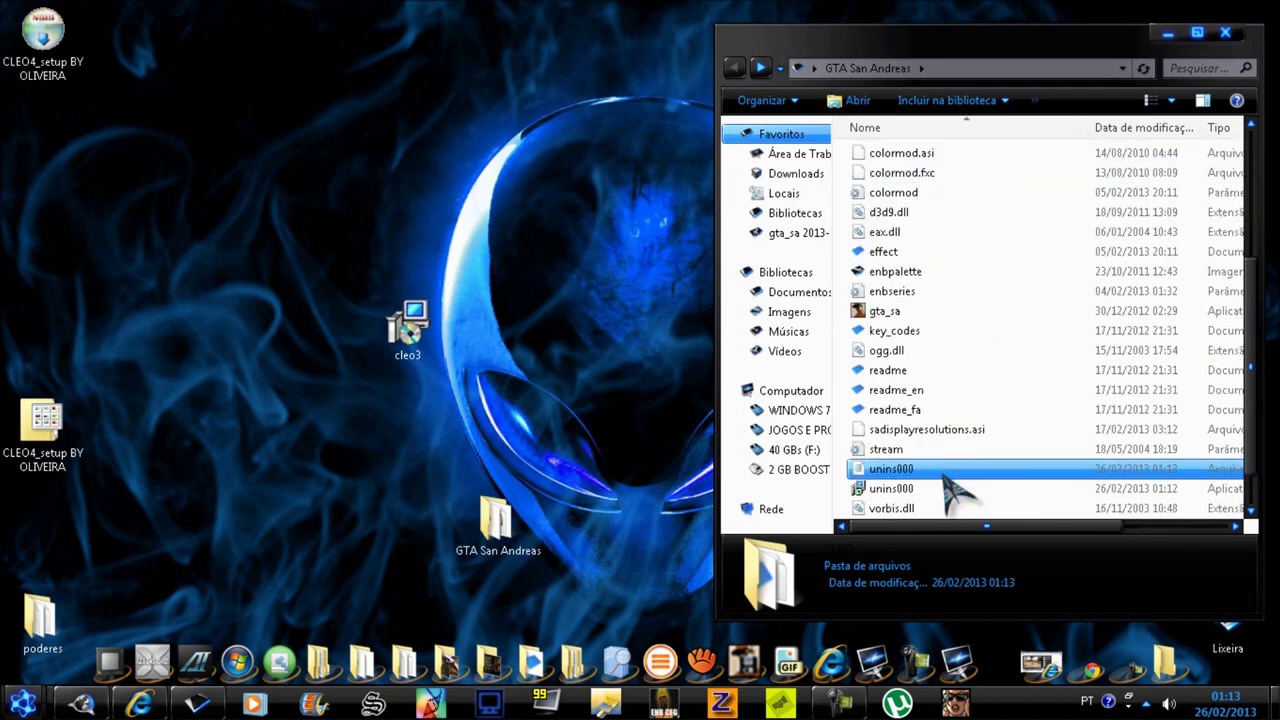
pyautogui.scroll(3, 970, 330)
pyautogui.scroll(-4, 975, 295)
pyautogui.scroll(2, 971, 286)
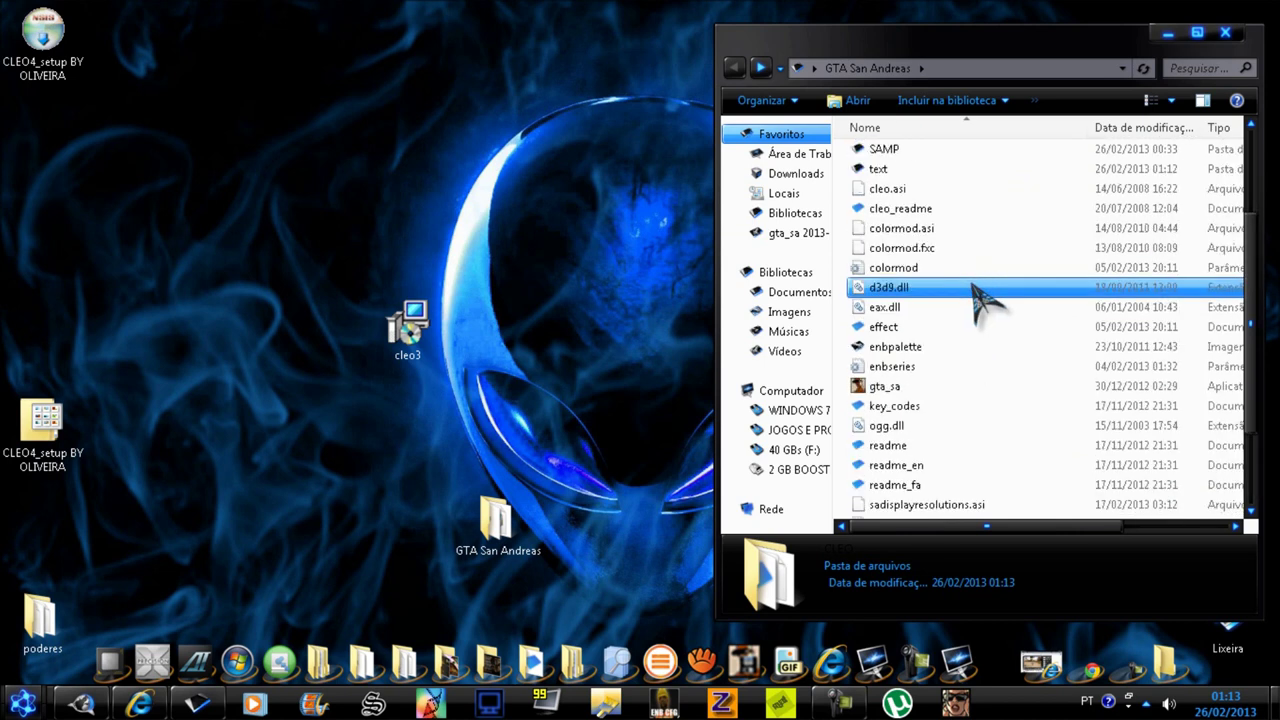
# Swap cleo3 for the CLEO4 setup above the GTA San Andreas folder and run it with Base CLEO 4 files and Sanny Builder 3 data files
pyautogui.moveTo(405, 328); pyautogui.dragTo(42, 236)
pyautogui.moveTo(50, 62); pyautogui.dragTo(430, 362)
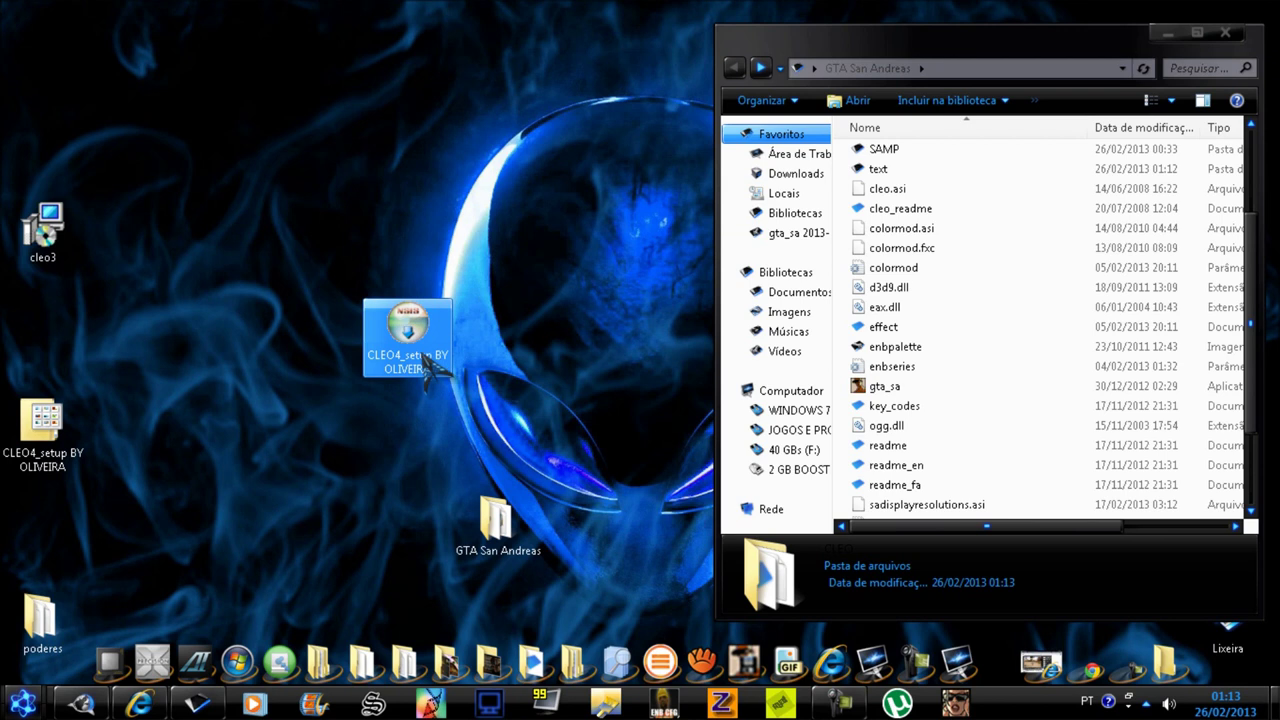
pyautogui.doubleClick(430, 365)
pyautogui.moveTo(590, 172); pyautogui.dragTo(420, 175)
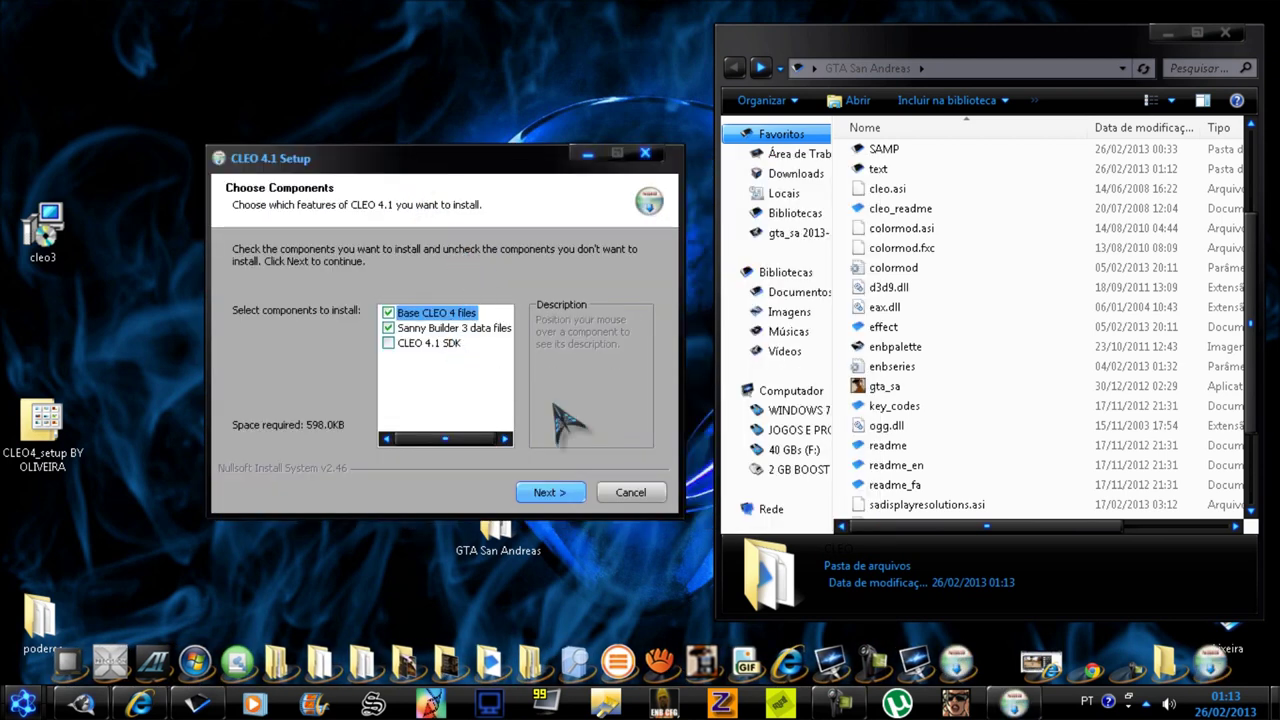
pyautogui.click(557, 487)
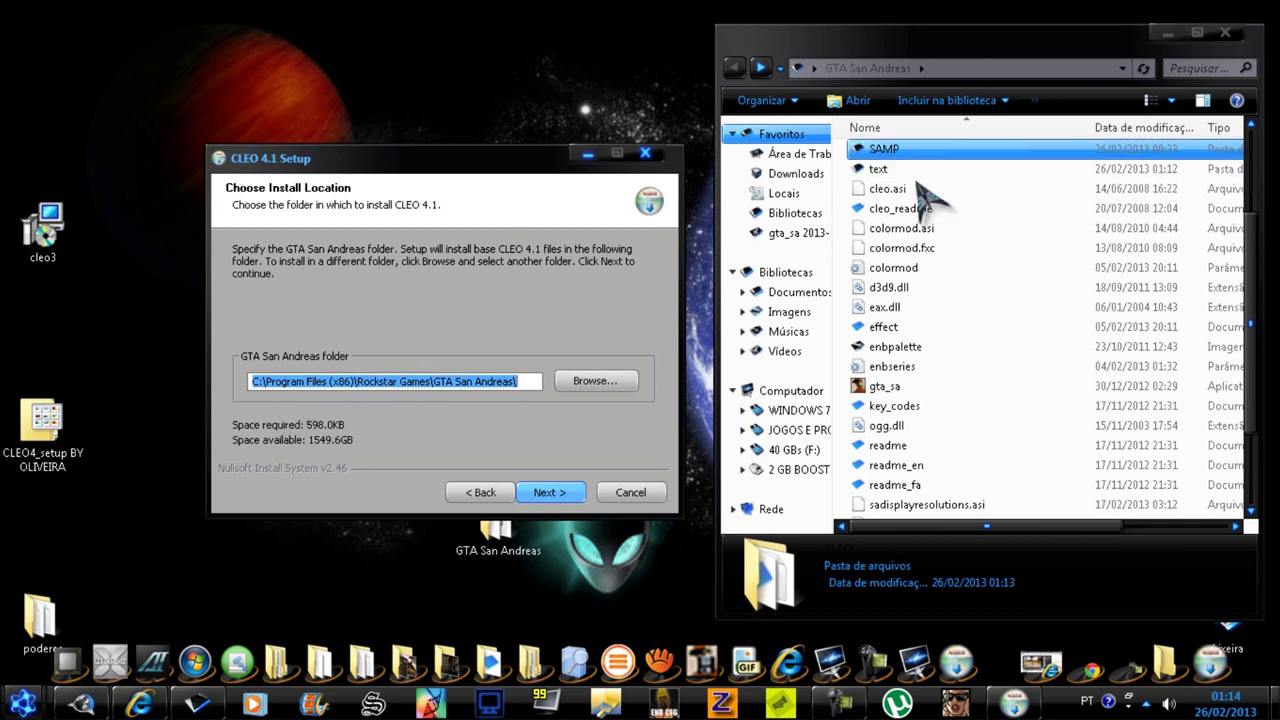
# Browse for the CLEO 4.1 install location and choose the GTA San Andreas folder on the desktop
pyautogui.click(608, 383)
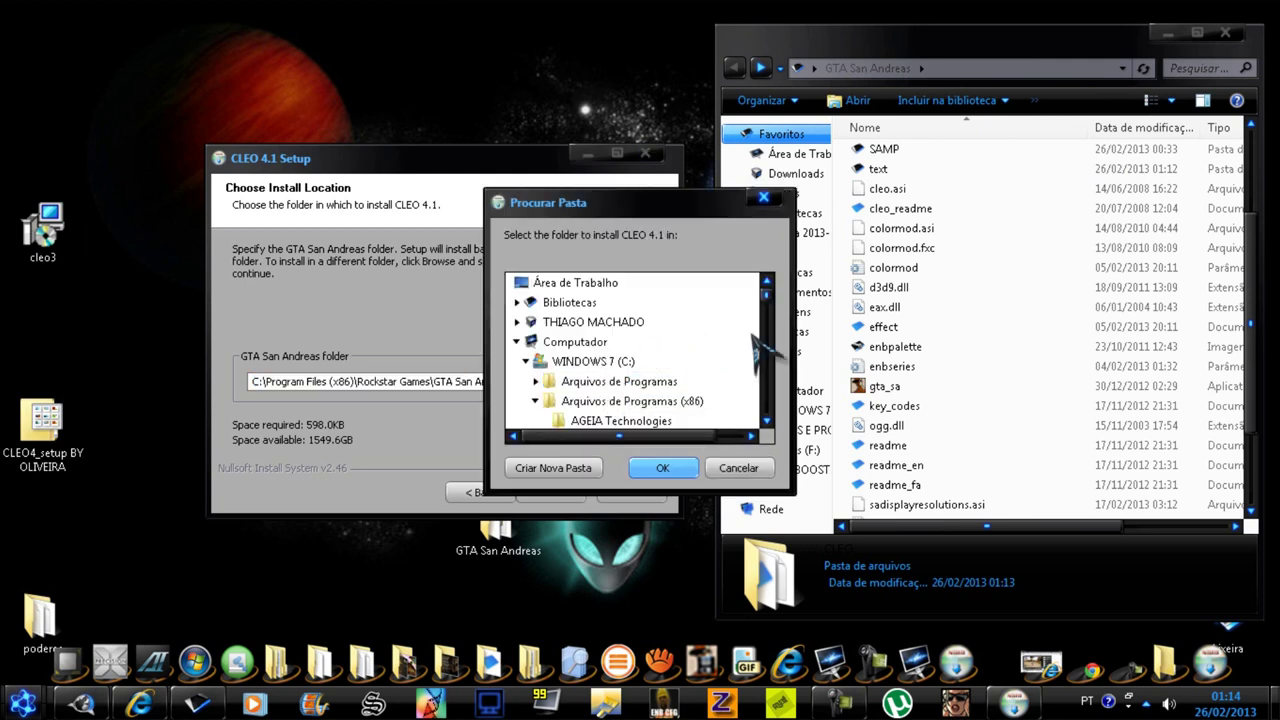
pyautogui.click(567, 285)
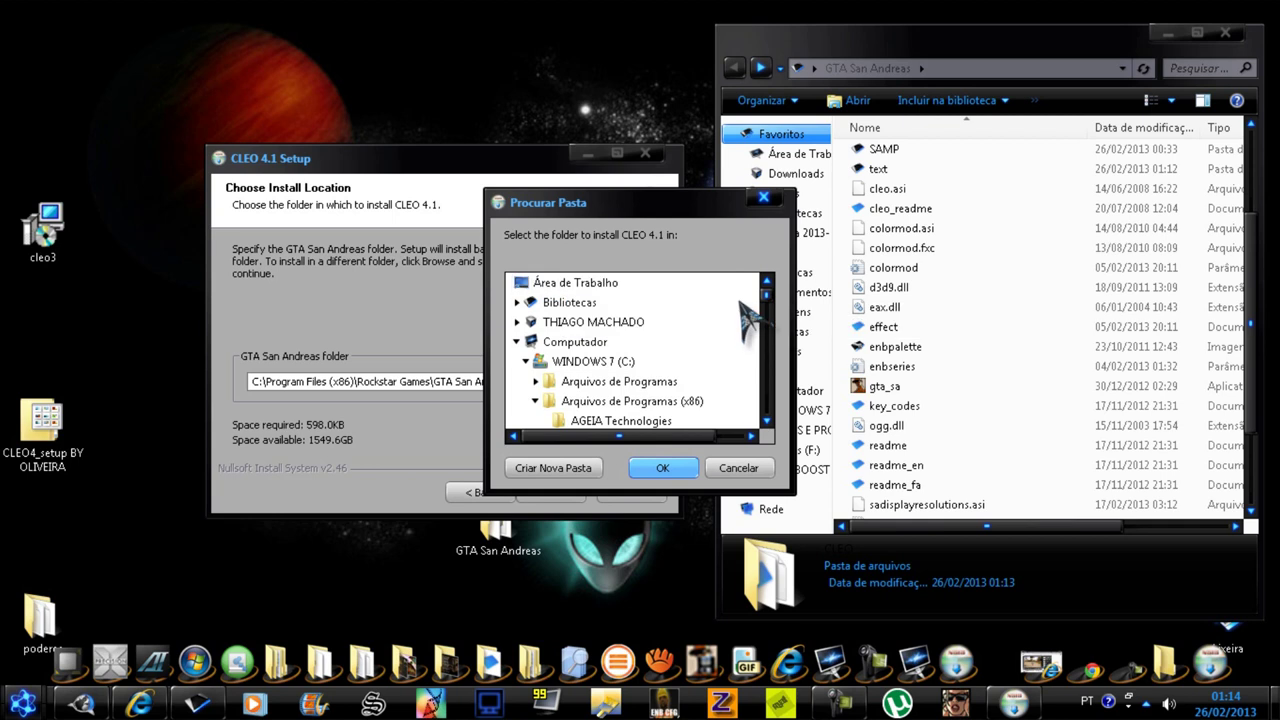
pyautogui.moveTo(768, 297); pyautogui.dragTo(768, 420)
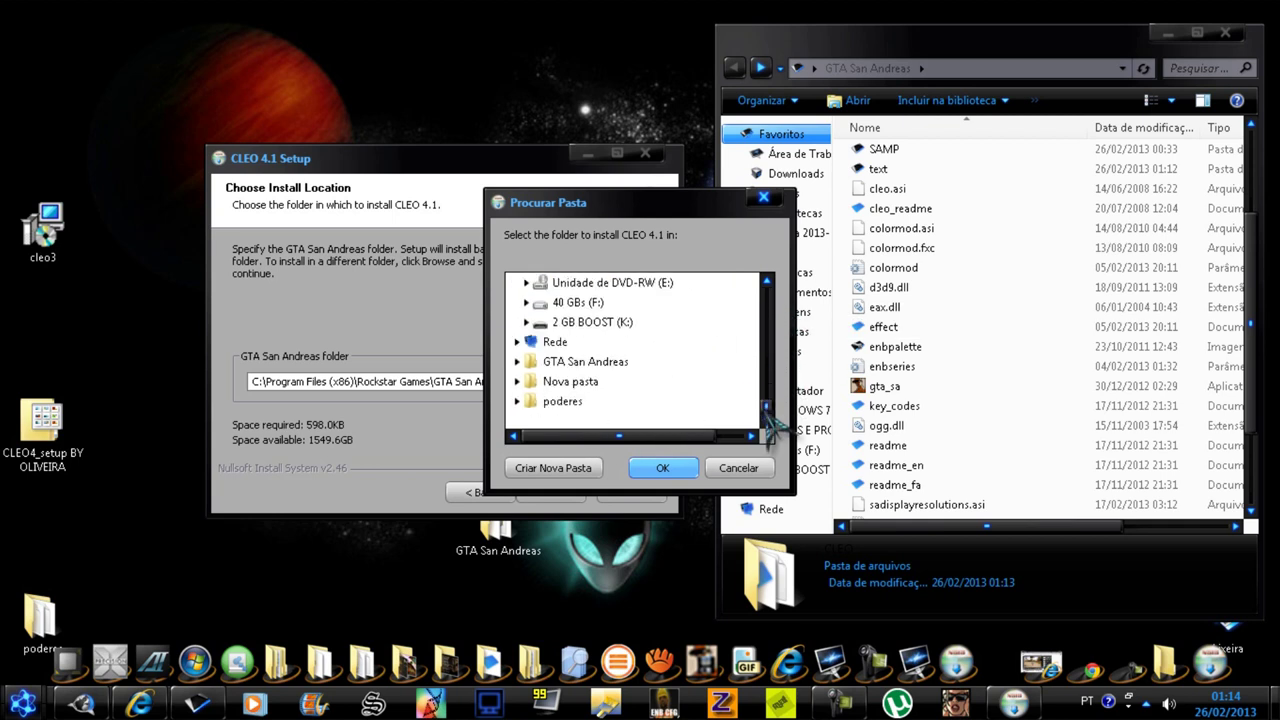
pyautogui.click(600, 362)
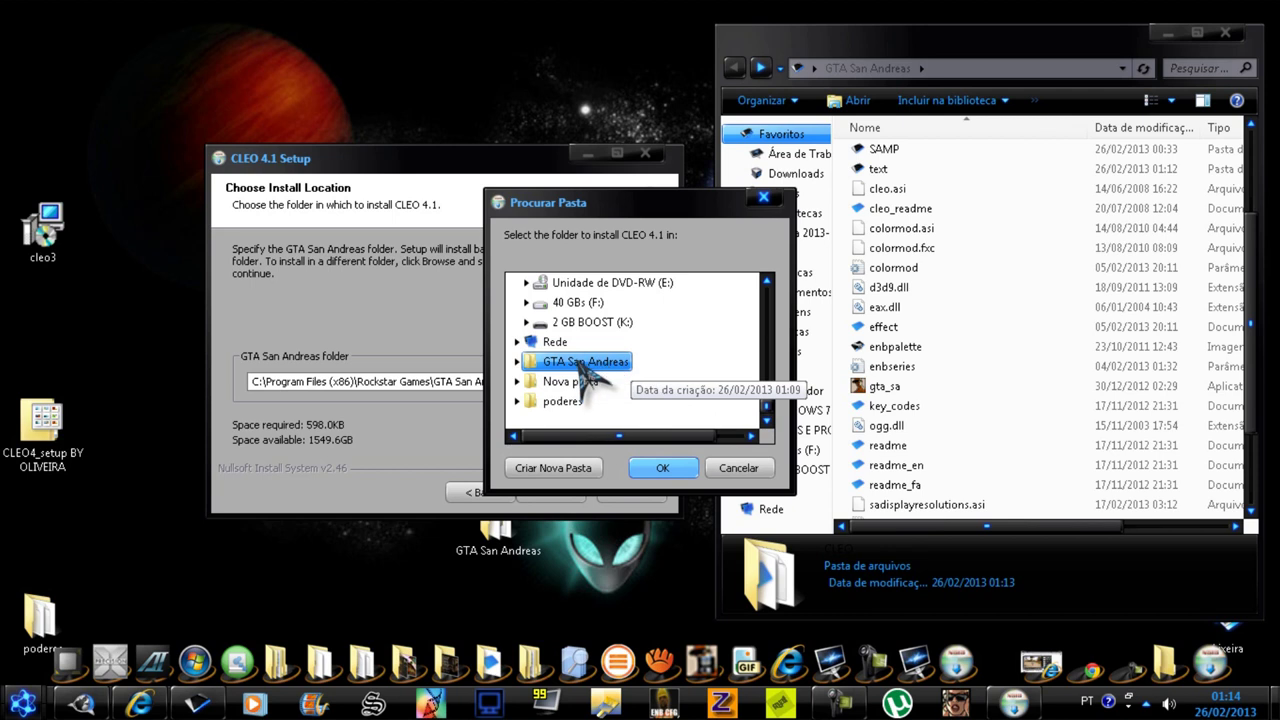
pyautogui.doubleClick(590, 363)
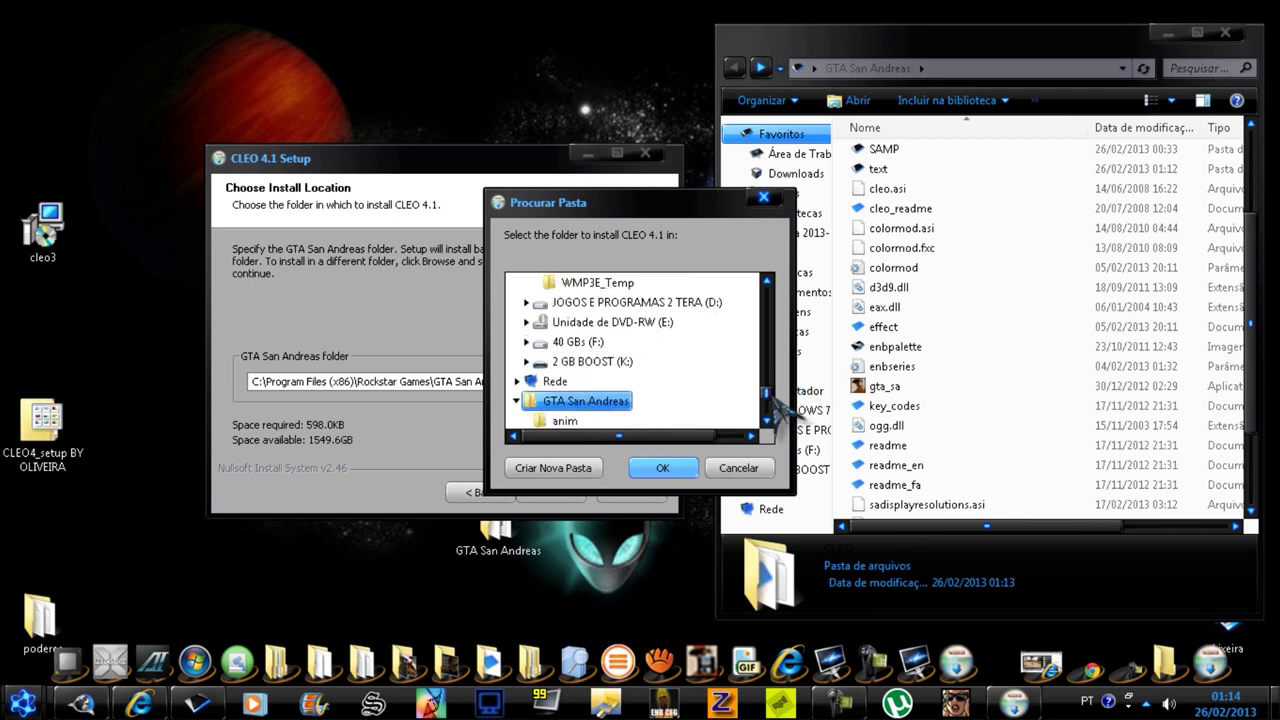
pyautogui.moveTo(772, 399); pyautogui.dragTo(772, 284)
pyautogui.click(582, 283)
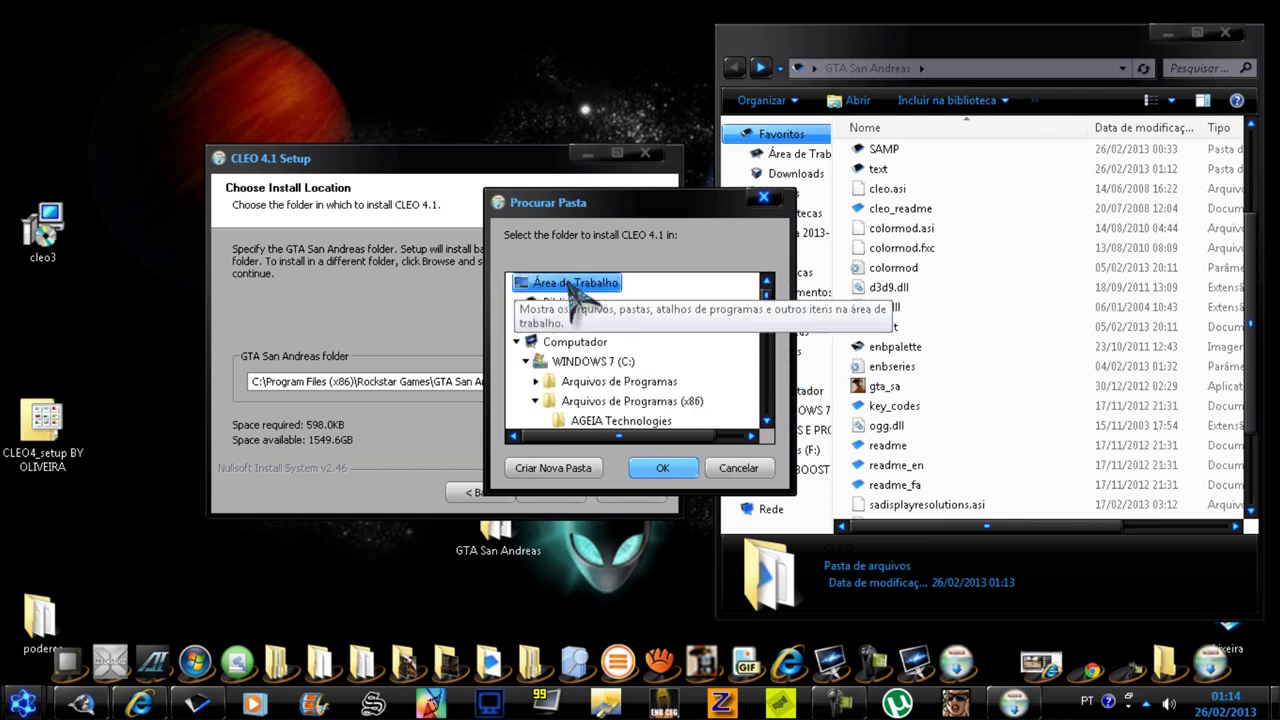
pyautogui.click(776, 318)
pyautogui.moveTo(770, 310); pyautogui.dragTo(783, 410)
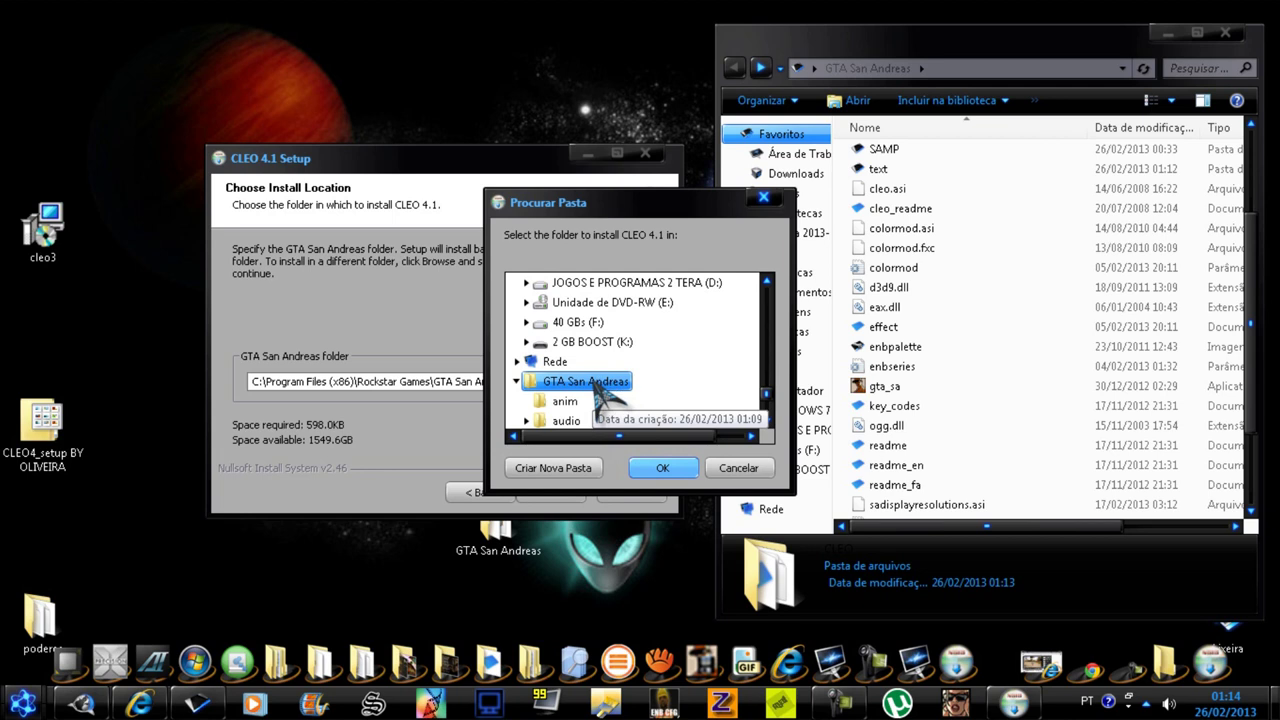
pyautogui.click(665, 472)
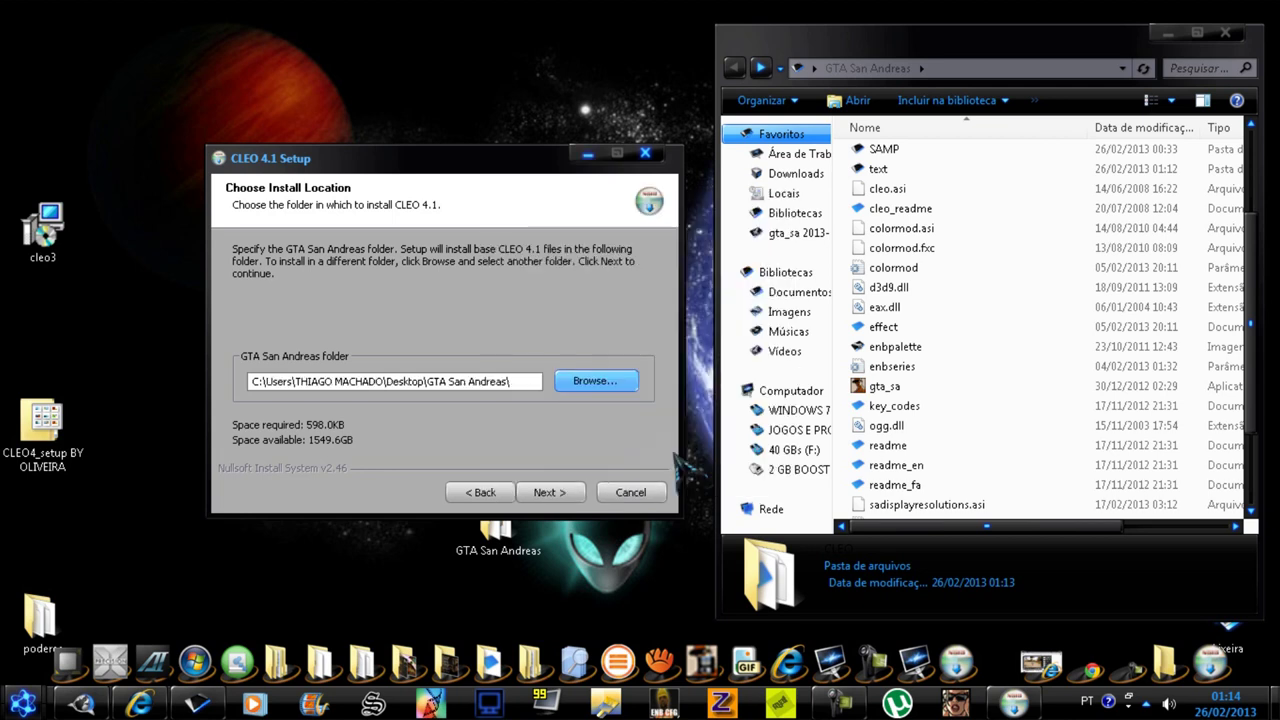
# Install CLEO 4.1 with the default Sanny Builder 3 folder, show the installation details and close the setup
pyautogui.click(550, 493)
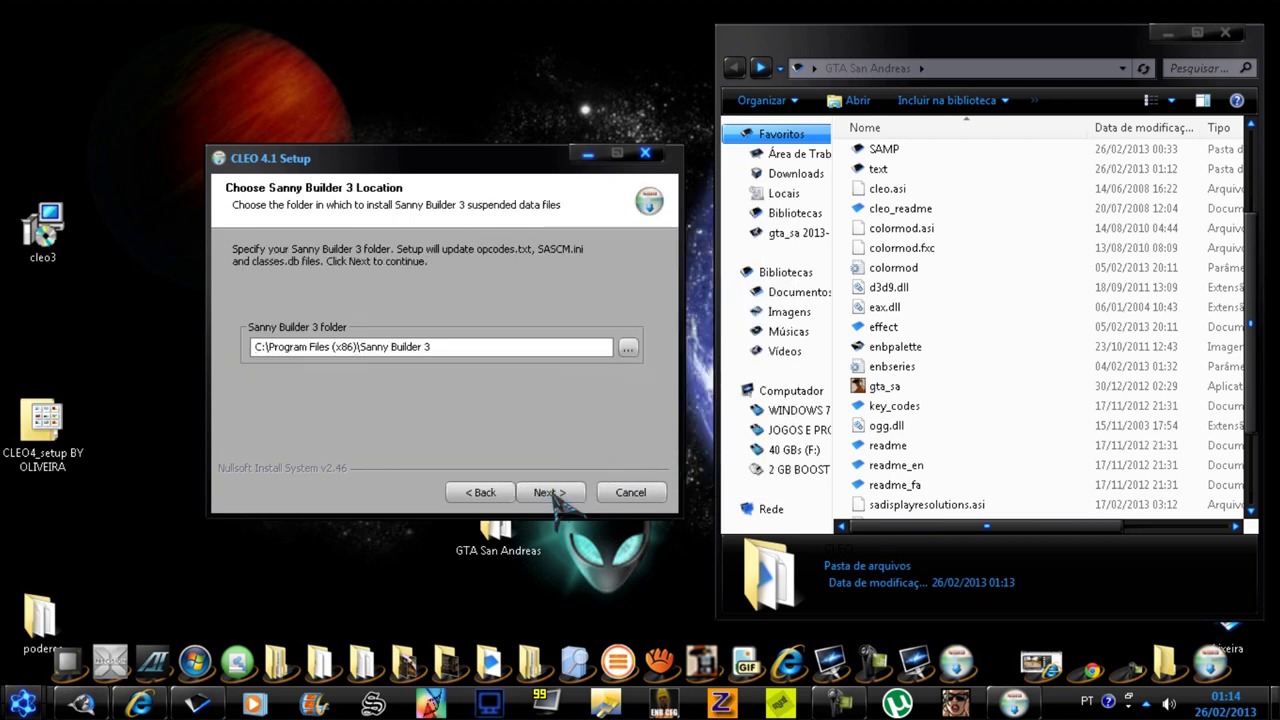
pyautogui.click(552, 493)
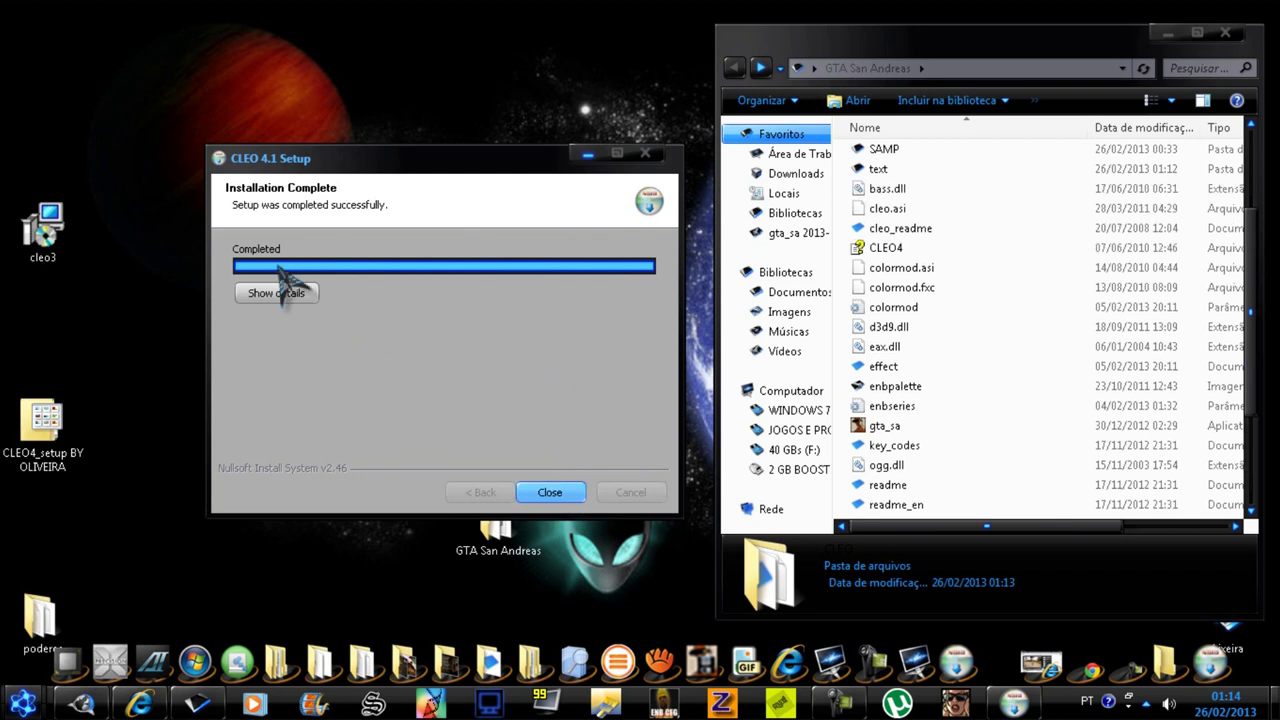
pyautogui.click(290, 294)
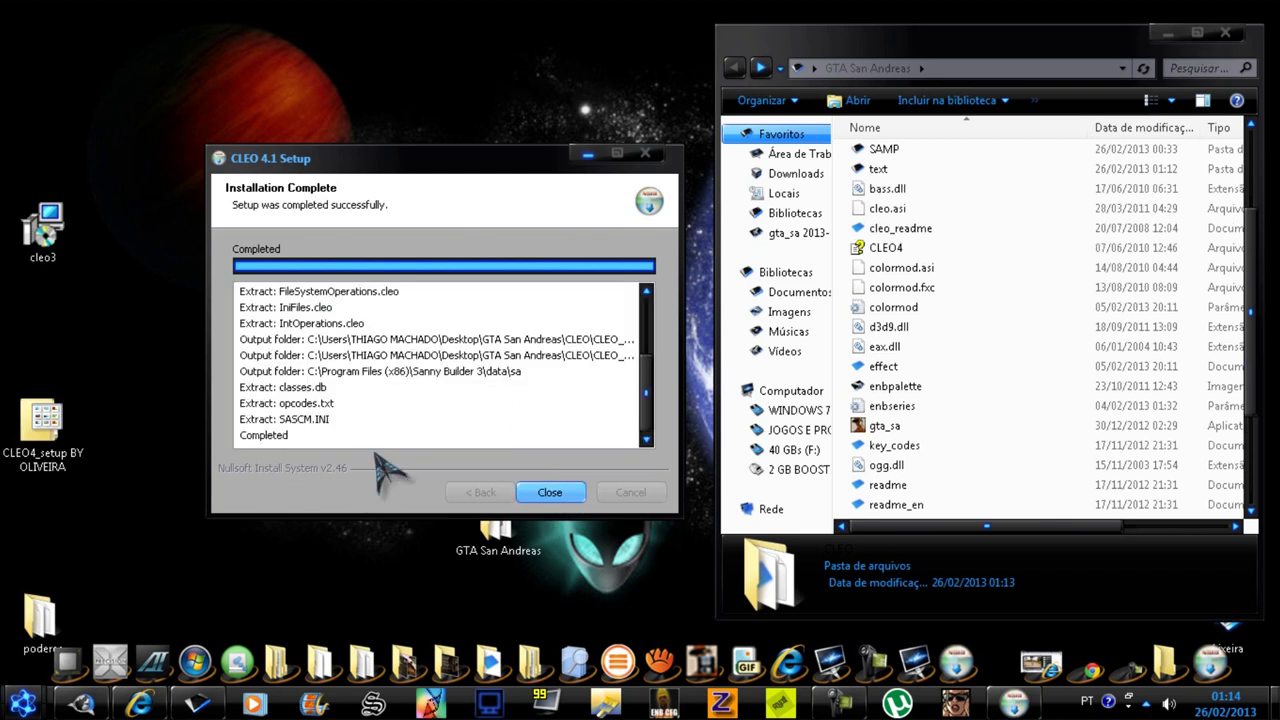
pyautogui.click(551, 493)
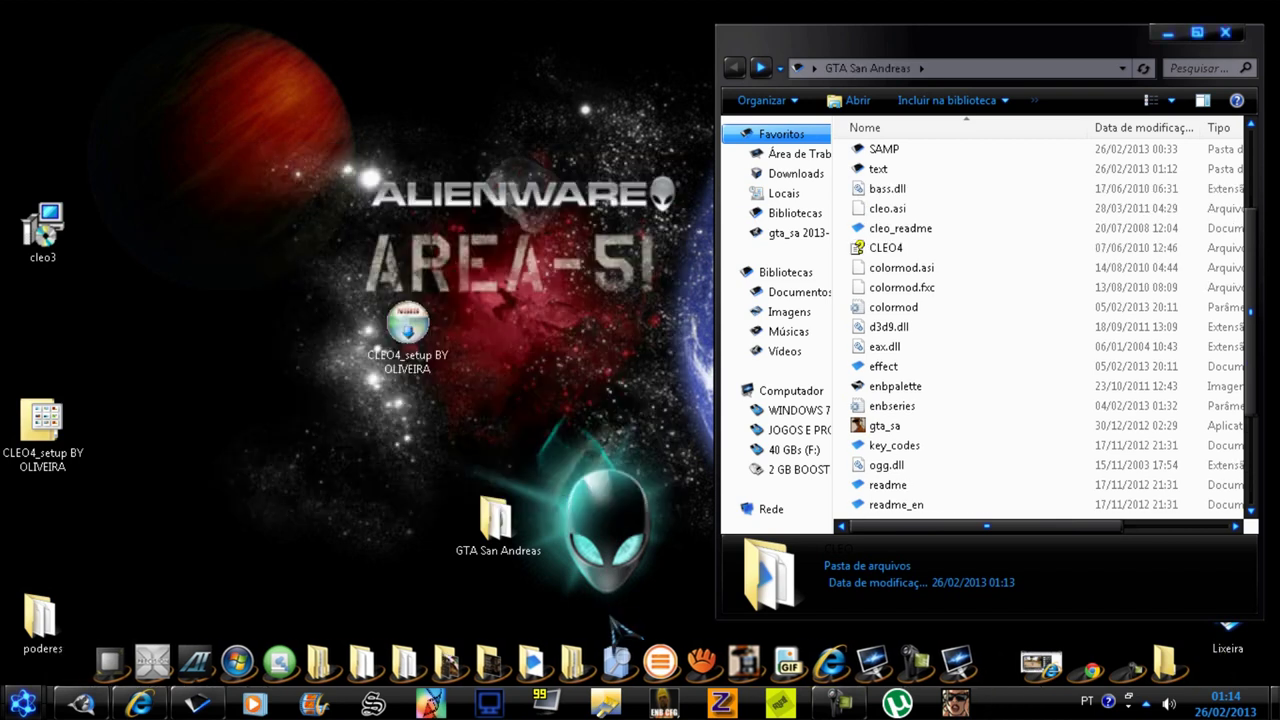
# Examine the GTA San Andreas folder for the files added by CLEO 4.1, such as the CLEO4 help file
pyautogui.click(893, 248)
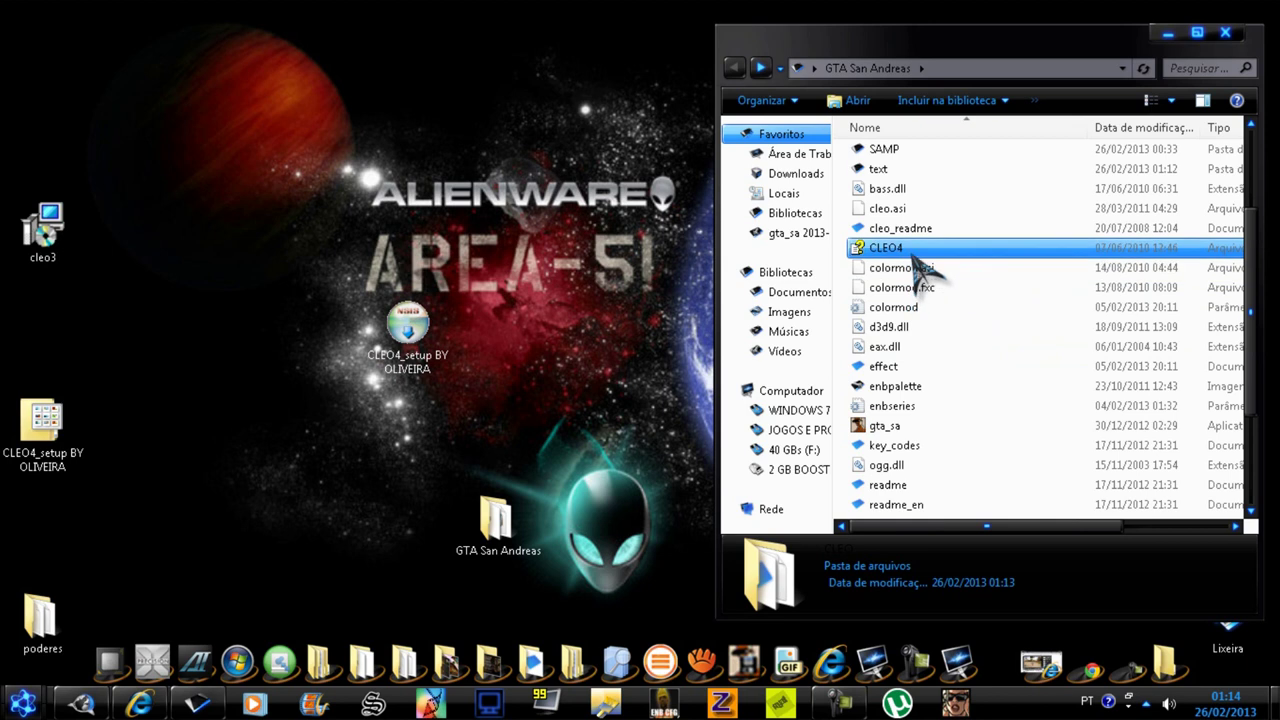
pyautogui.click(927, 233)
pyautogui.click(934, 246)
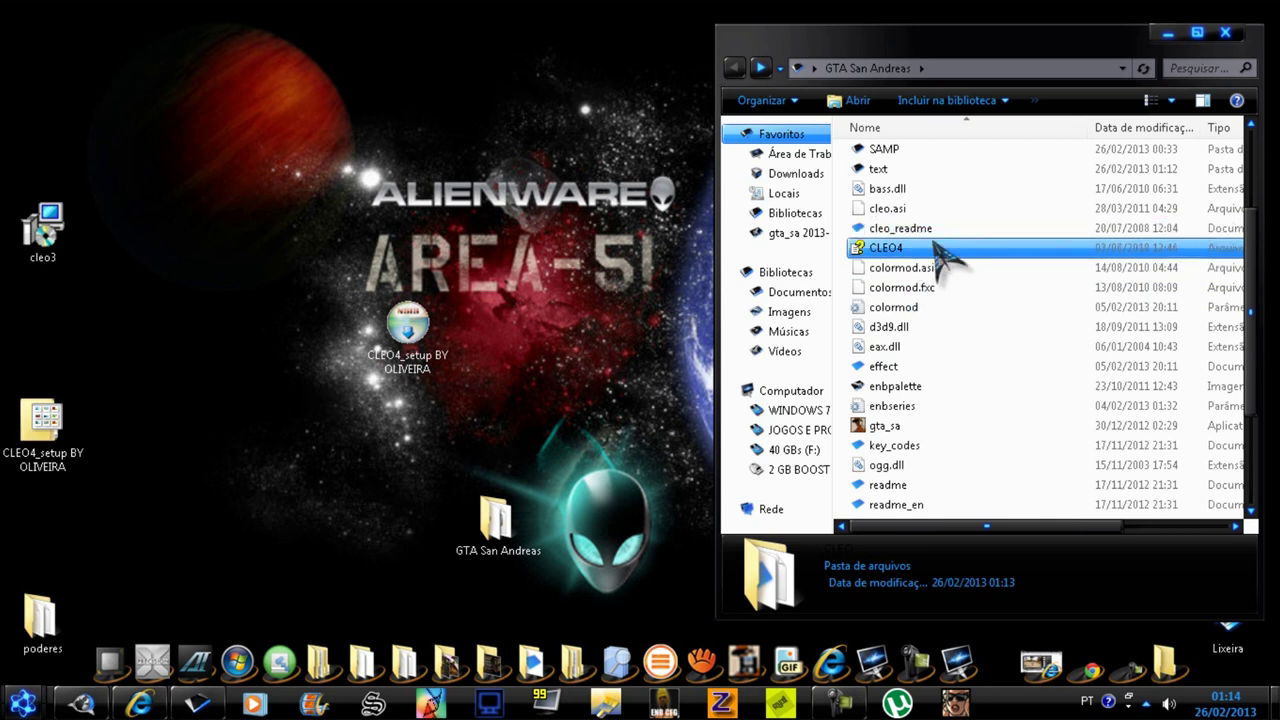
pyautogui.click(1015, 346)
pyautogui.scroll(-3, 1017, 340)
pyautogui.click(1017, 331)
pyautogui.click(1000, 313)
pyautogui.click(975, 410)
pyautogui.click(966, 489)
pyautogui.click(964, 469)
pyautogui.click(966, 490)
pyautogui.scroll(4, 975, 470)
pyautogui.click(976, 446)
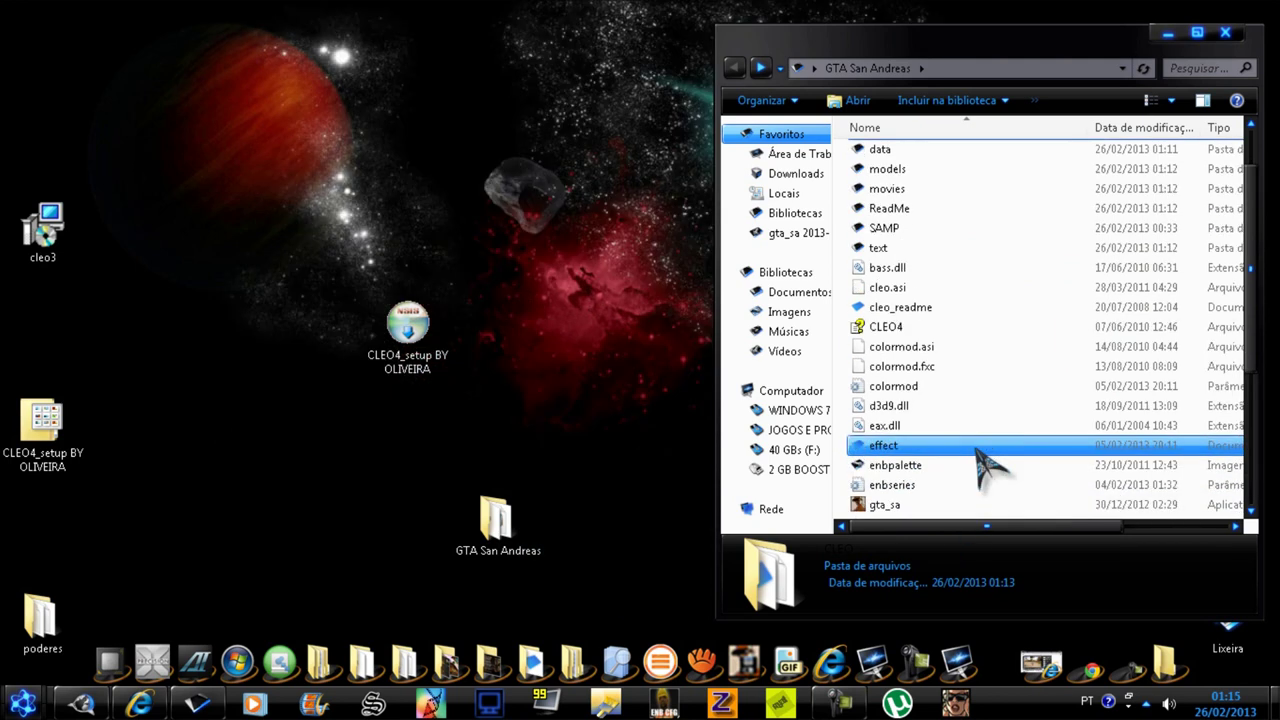
# Open the CLEO folder inside GTA San Andreas to view its contents
pyautogui.scroll(2, 978, 455)
pyautogui.click(968, 196)
pyautogui.doubleClick(963, 199)
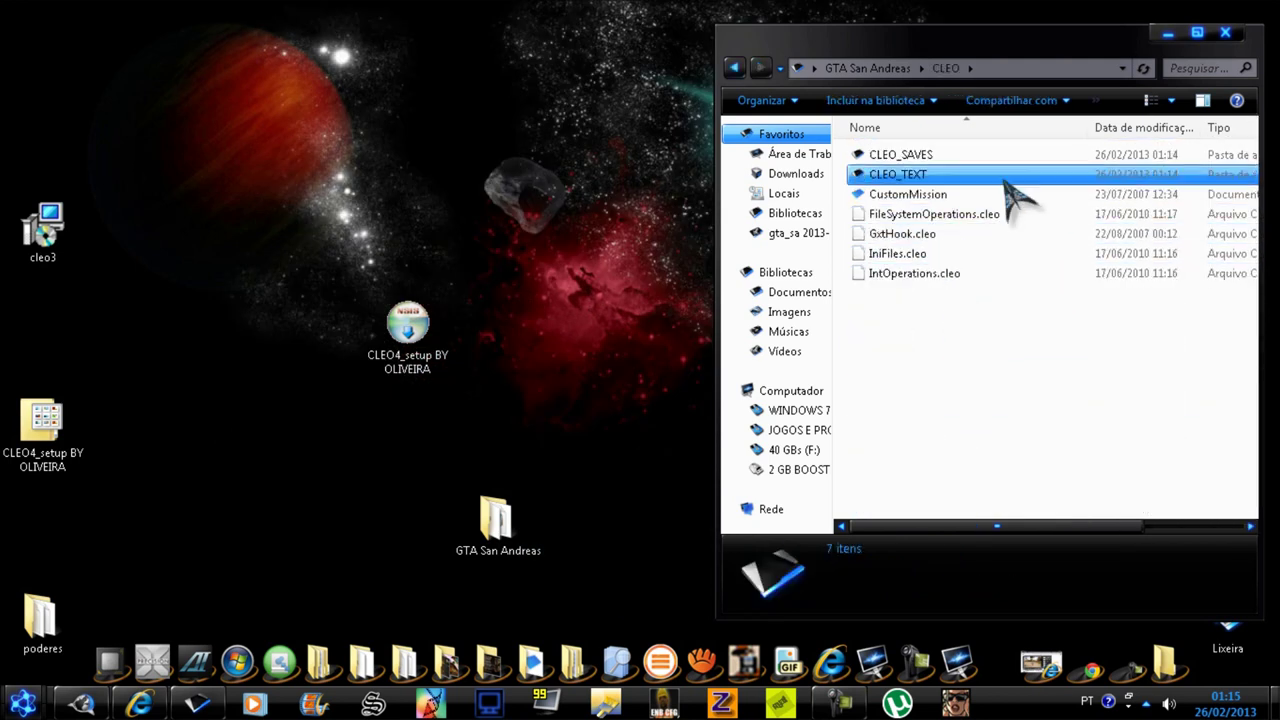
# Return from the CLEO folder to the main GTA San Andreas folder and look through its files
pyautogui.click(951, 273)
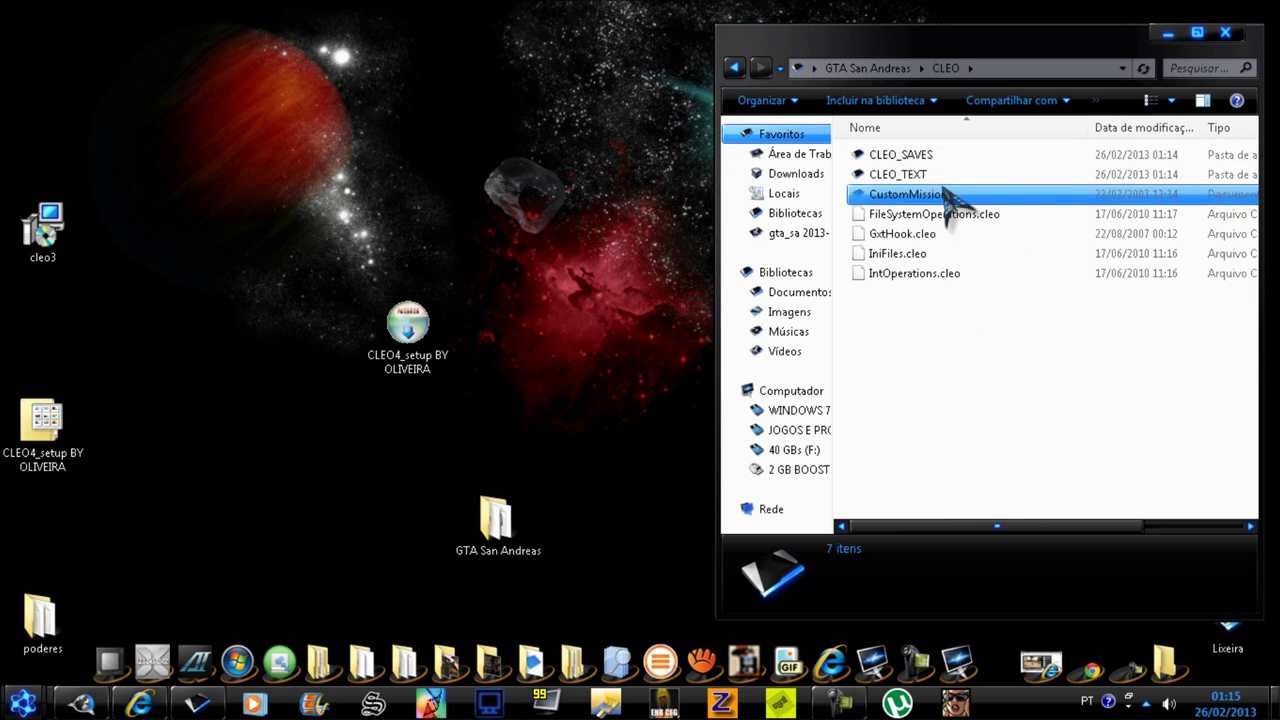
pyautogui.click(734, 67)
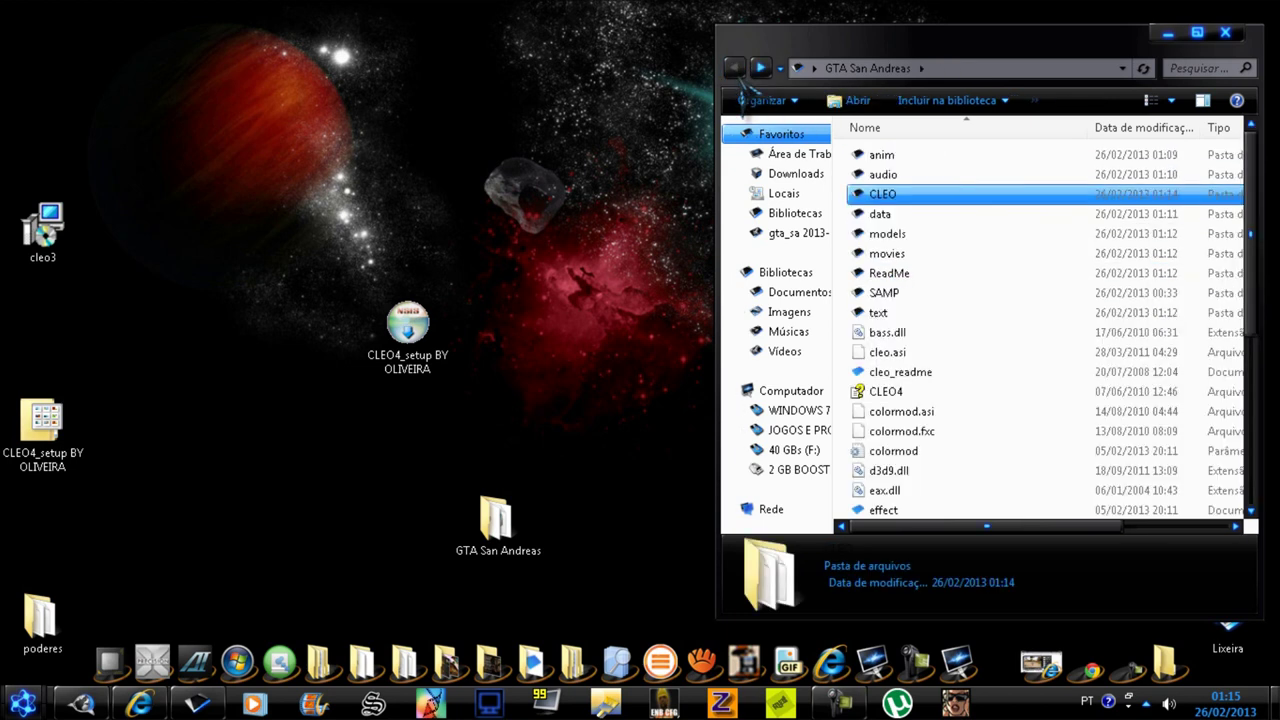
pyautogui.scroll(-3, 1010, 325)
pyautogui.scroll(-2, 1010, 325)
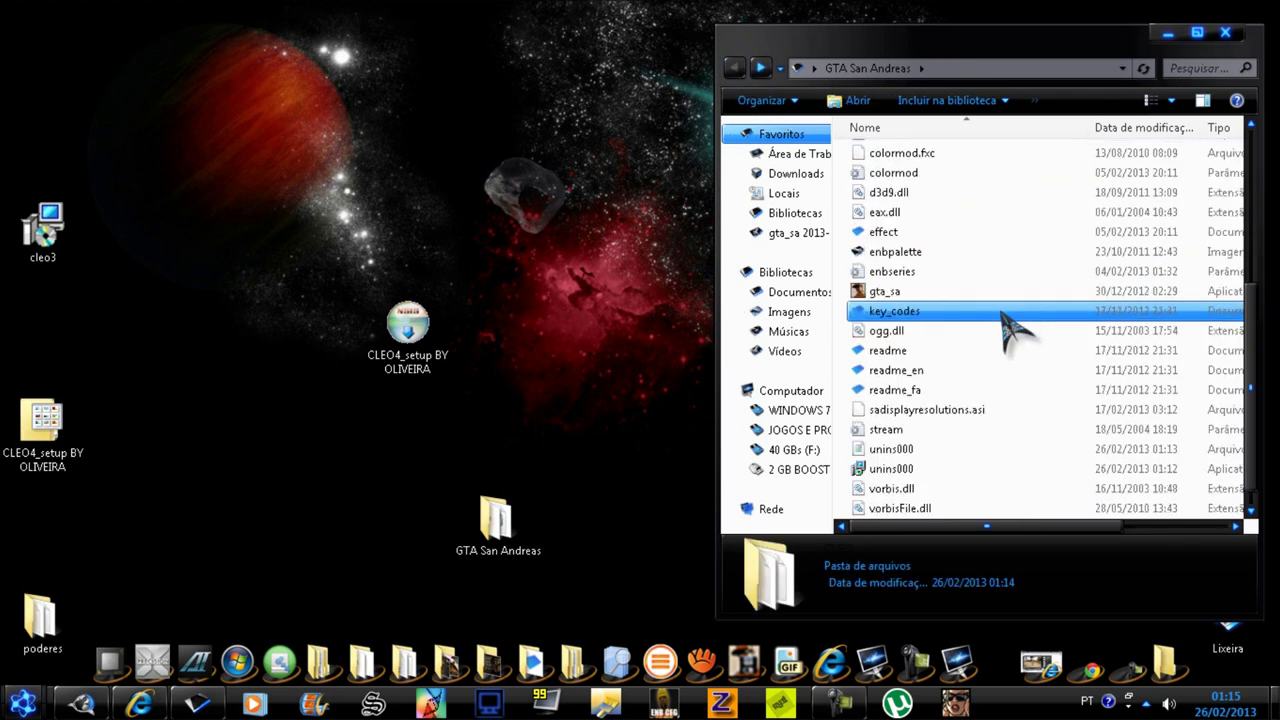
# Open the poderes folder on the desktop and copy the anmz_supercj folder together with all the CLEO script files
pyautogui.click(40, 615)
pyautogui.moveTo(40, 615); pyautogui.dragTo(230, 515)
pyautogui.doubleClick(240, 515)
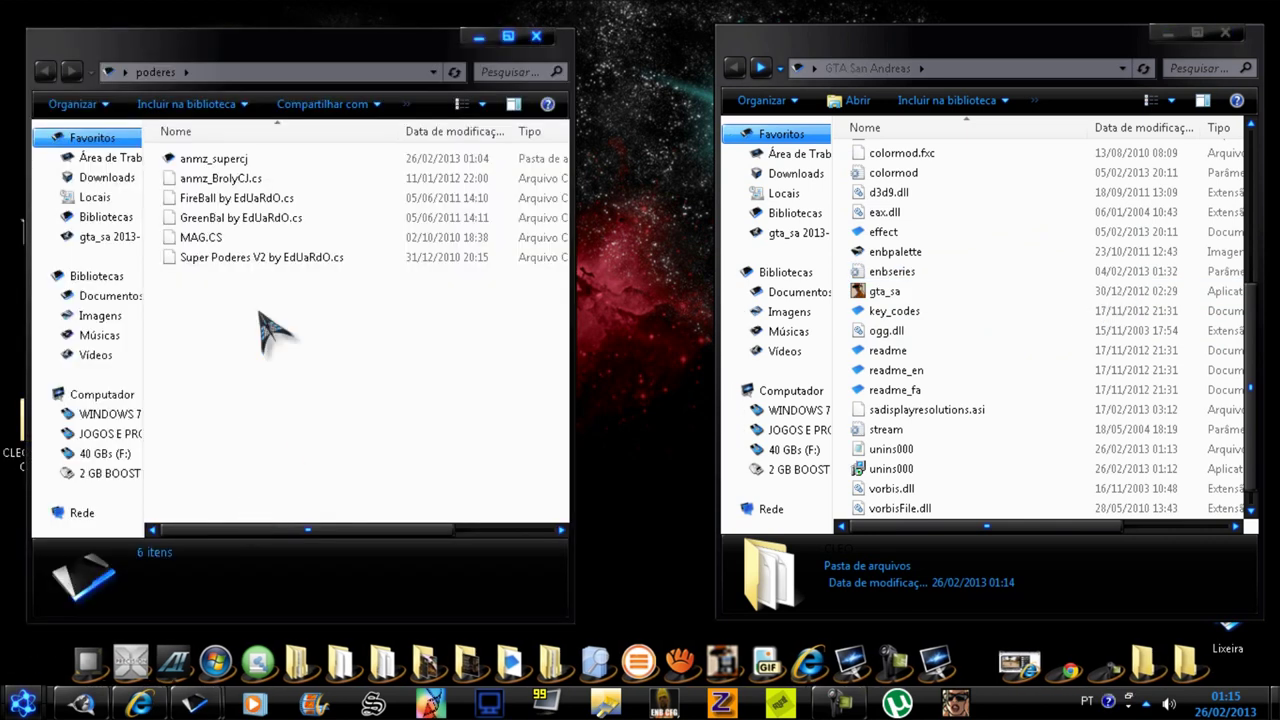
pyautogui.moveTo(259, 349); pyautogui.dragTo(214, 337)
pyautogui.click(262, 163)
pyautogui.moveTo(298, 166); pyautogui.dragTo(331, 268)
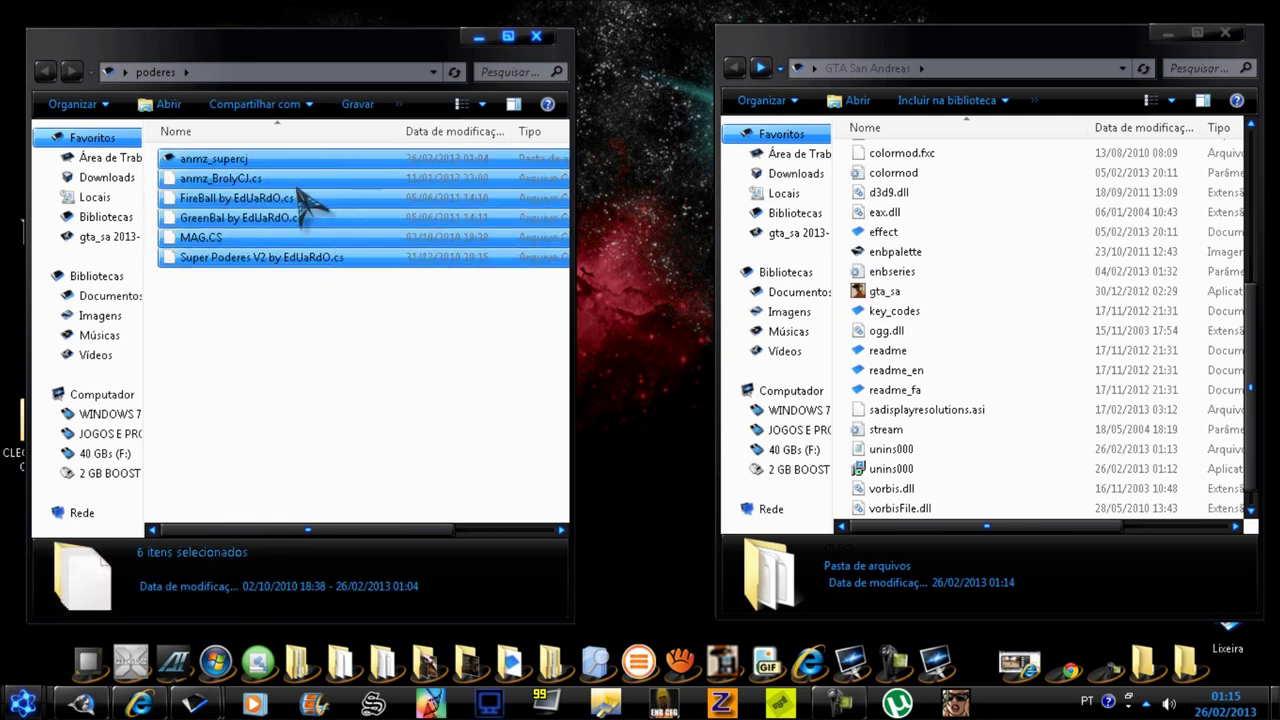
pyautogui.rightClick(298, 188)
pyautogui.click(380, 372)
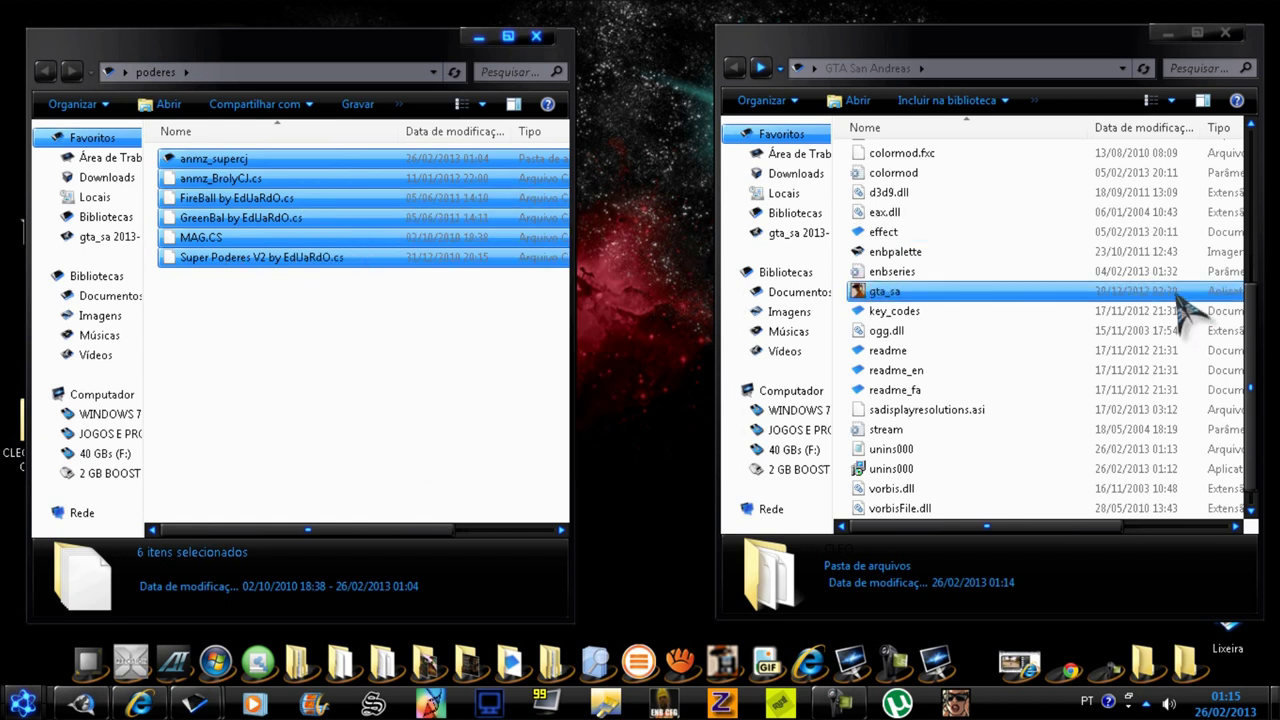
# Paste the copied power mod files into the CLEO folder inside GTA San Andreas
pyautogui.click(1020, 270)
pyautogui.click(980, 212)
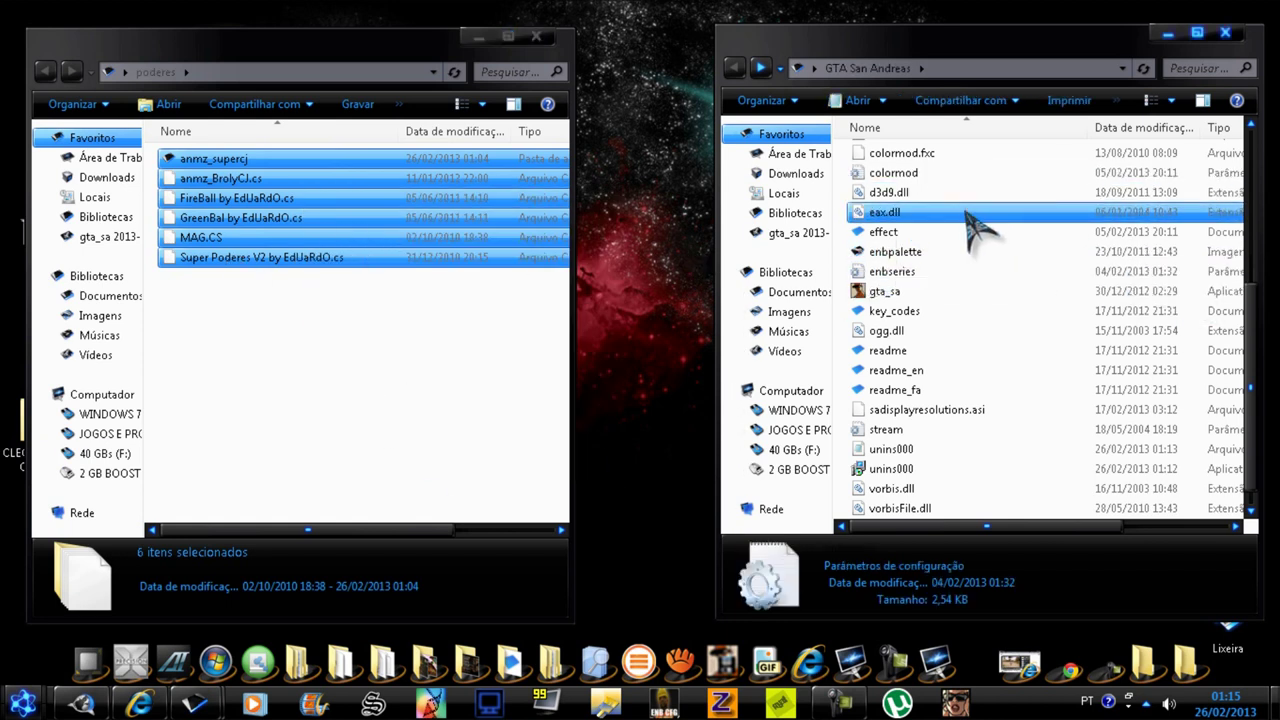
pyautogui.scroll(5, 980, 210)
pyautogui.doubleClick(969, 194)
pyautogui.rightClick(1012, 444)
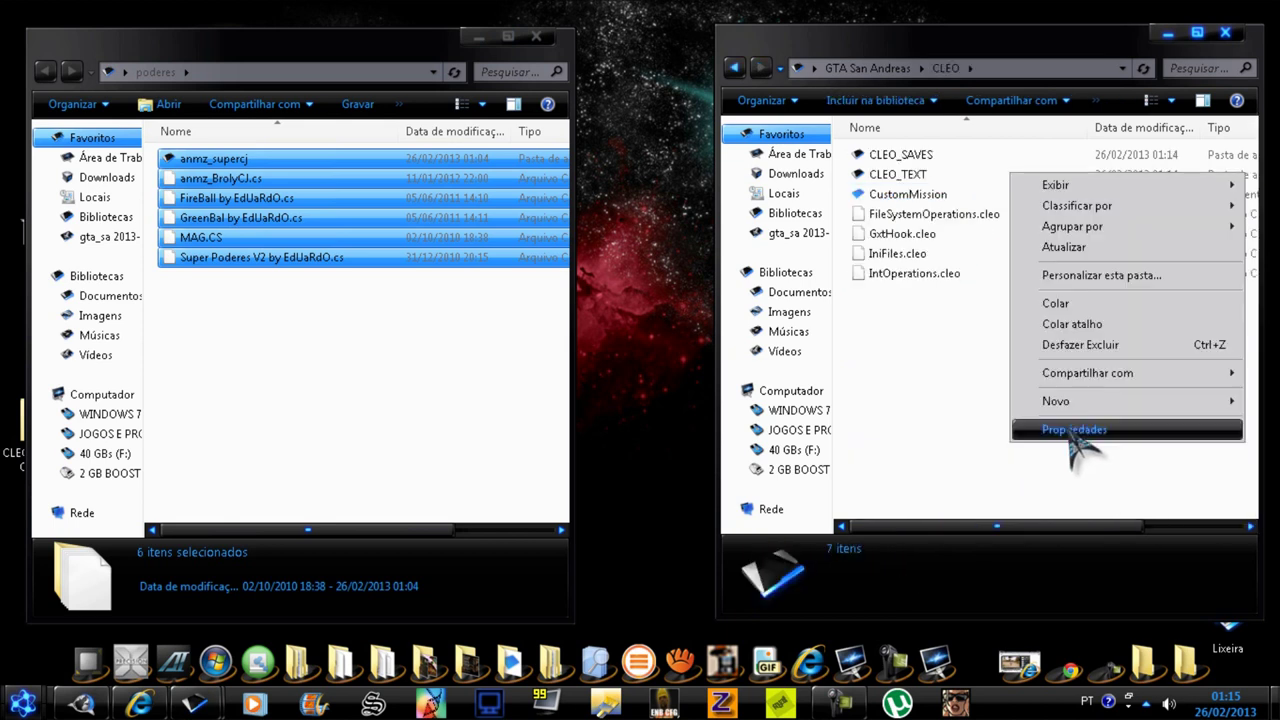
pyautogui.click(1085, 304)
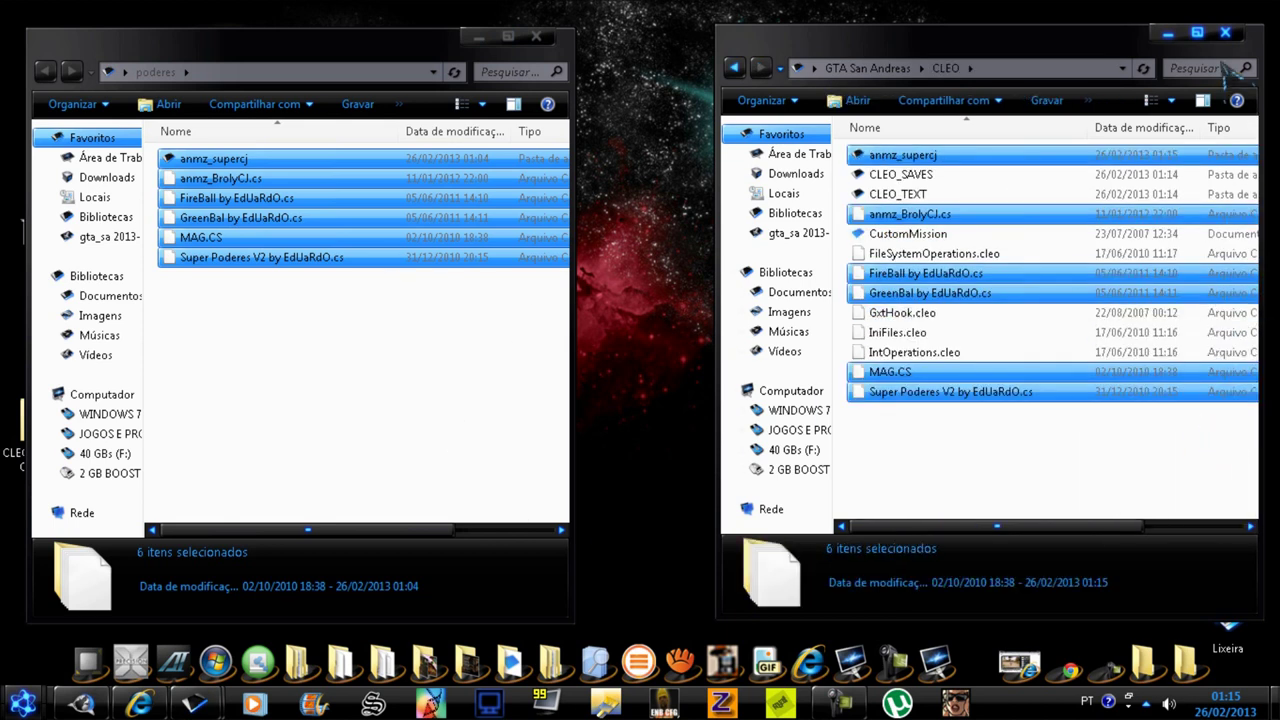
# Return to the main GTA San Andreas folder, launch the game from gta_sa and skip the intro screen
pyautogui.click(735, 66)
pyautogui.scroll(-4, 970, 277)
pyautogui.click(964, 352)
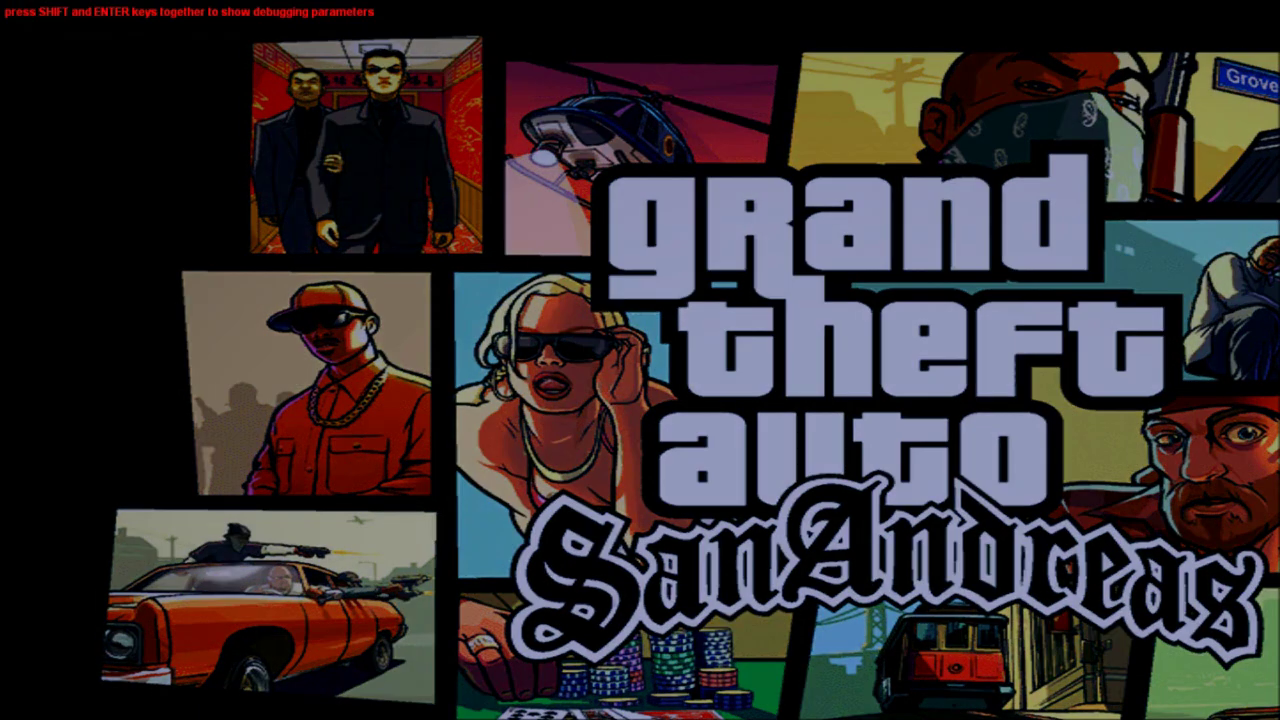
pyautogui.press('Return')
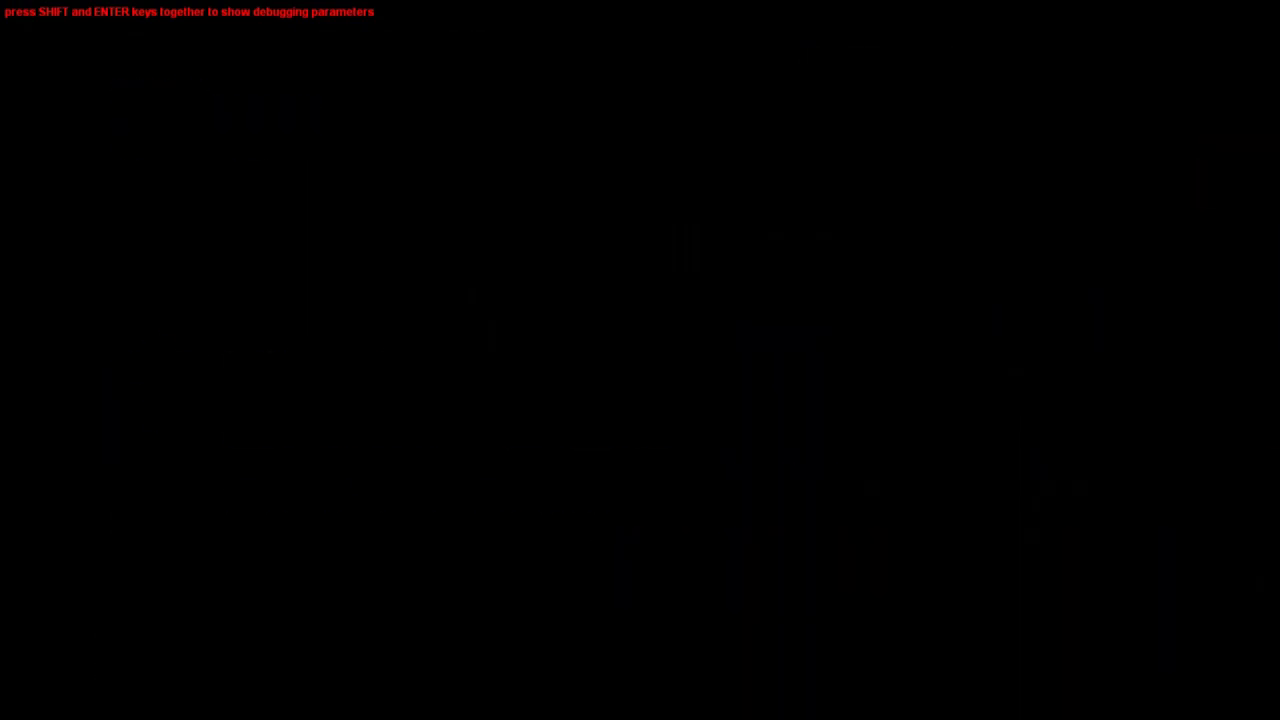